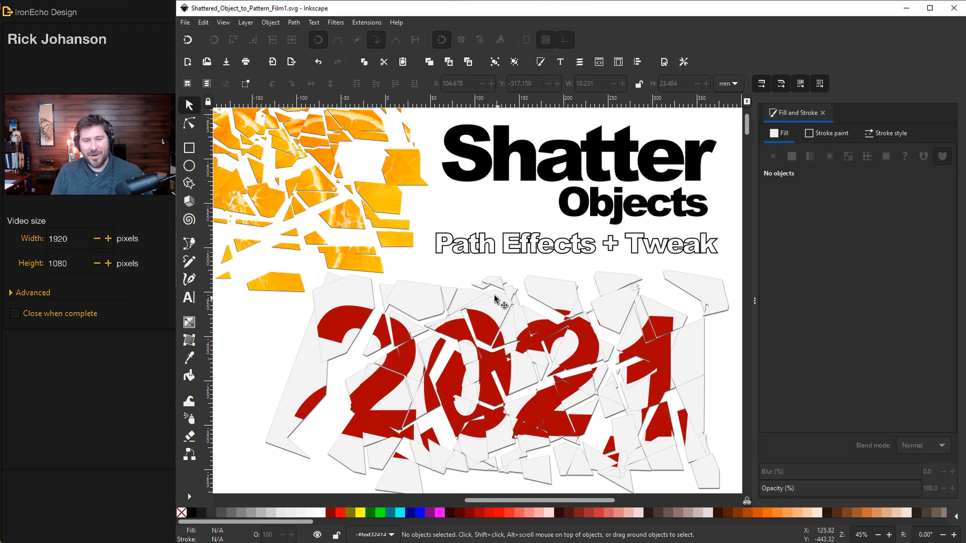
# - Move the concentric orange circles out from behind the Path menu picture to the blank area under the "#1 REASON" heading
pyautogui.scroll(-20, 553, 325)
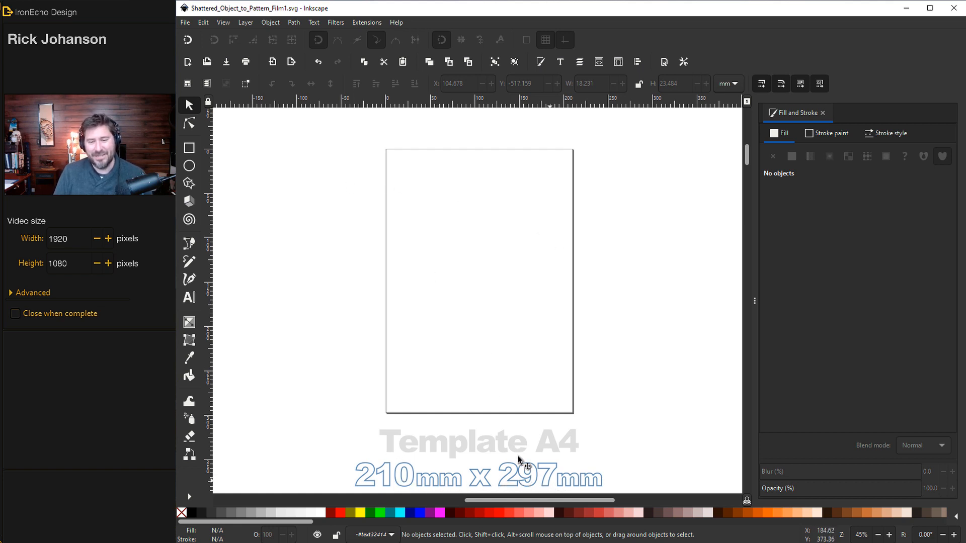
pyautogui.scroll(-5, 493, 273)
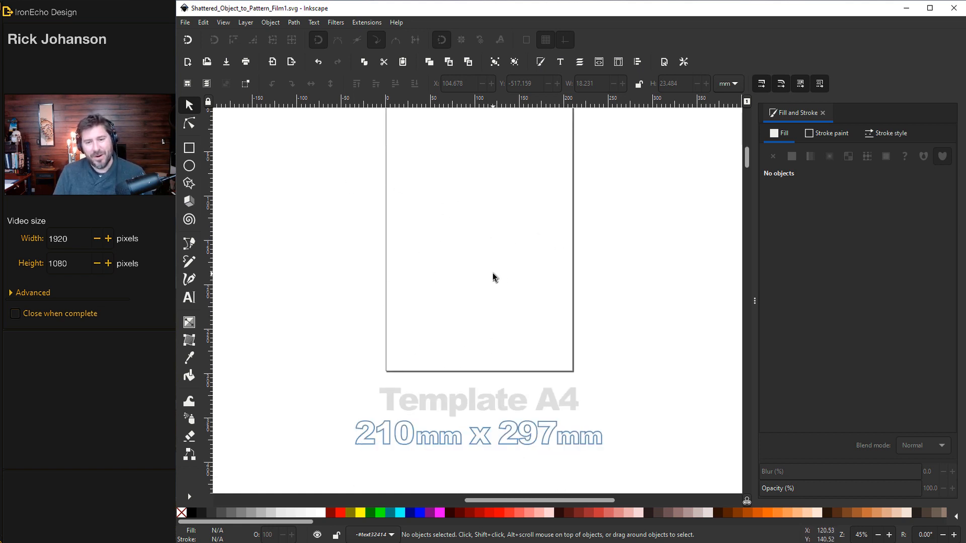
pyautogui.scroll(-6, 482, 272)
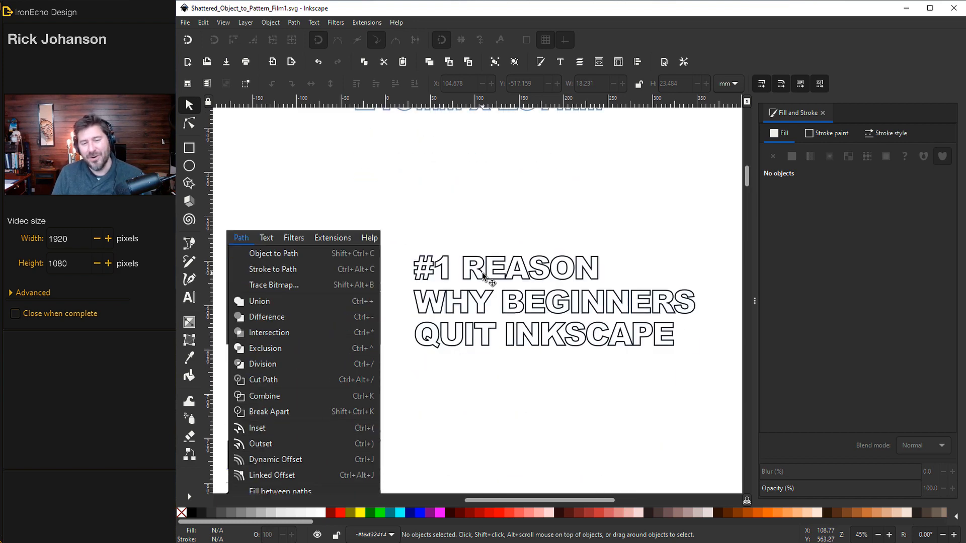
pyautogui.scroll(-1, 482, 273)
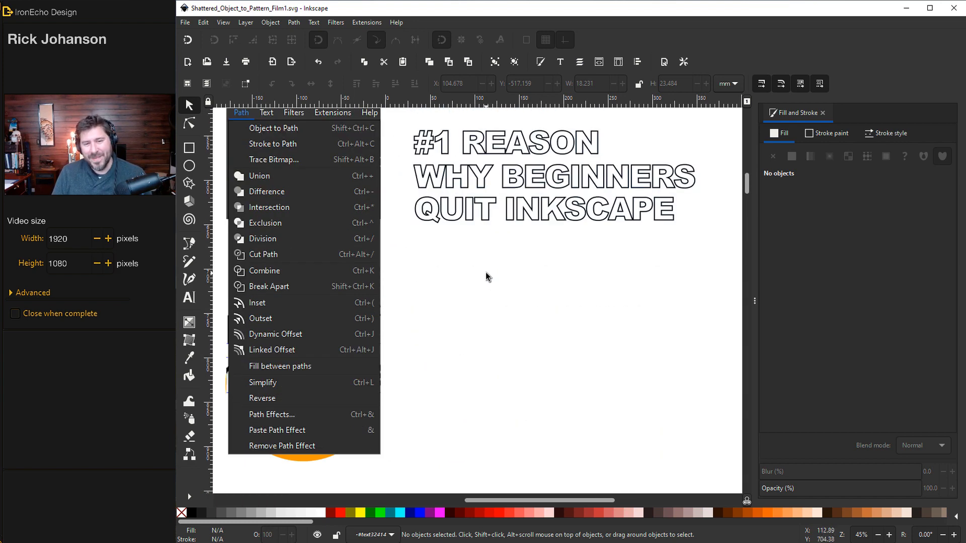
pyautogui.scroll(1, 485, 273)
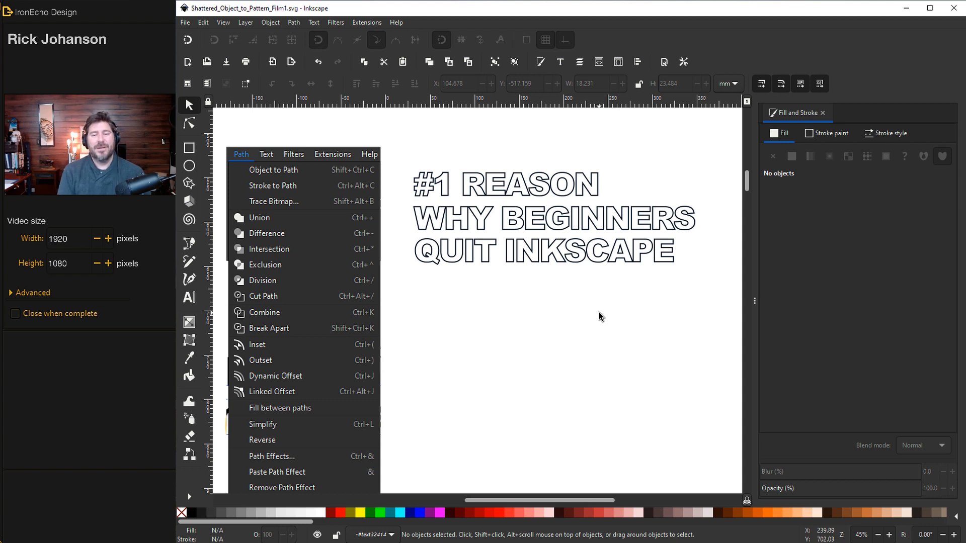
pyautogui.scroll(-1, 746, 188)
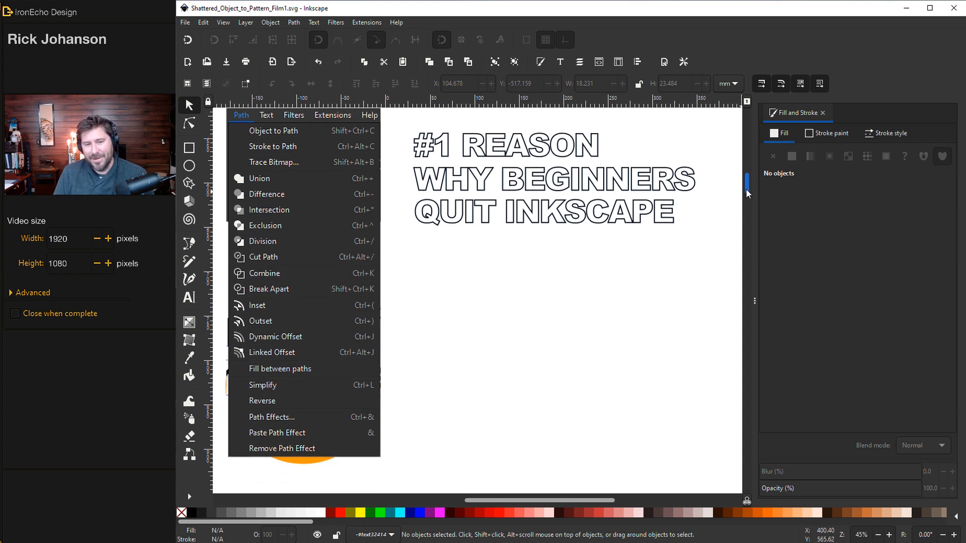
pyautogui.scroll(1, 745, 189)
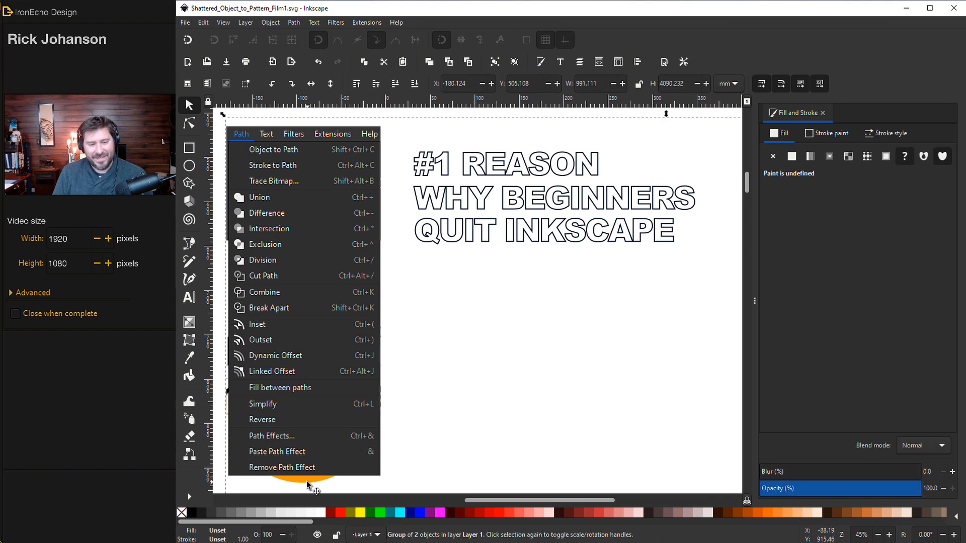
pyautogui.click(307, 480)
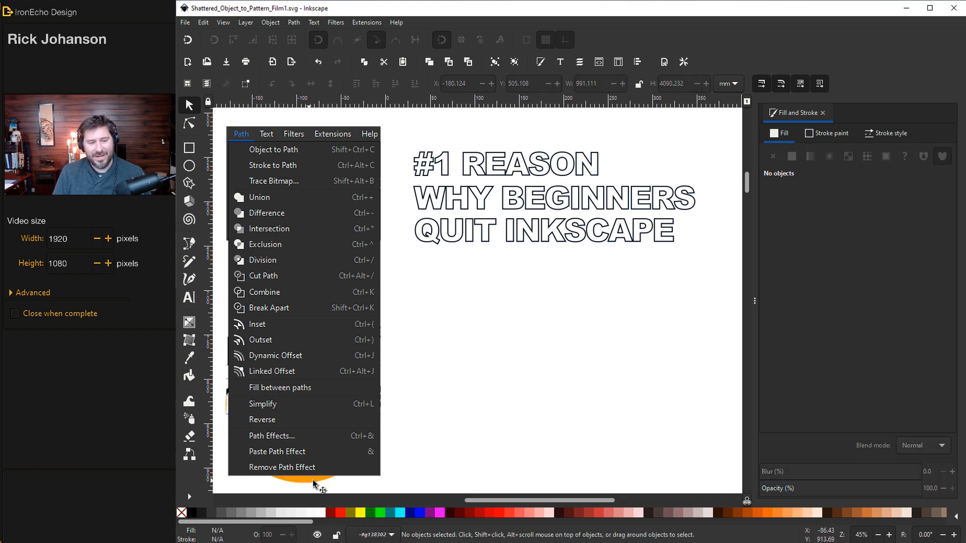
pyautogui.moveTo(309, 482); pyautogui.dragTo(535, 422)
pyautogui.press('Escape')
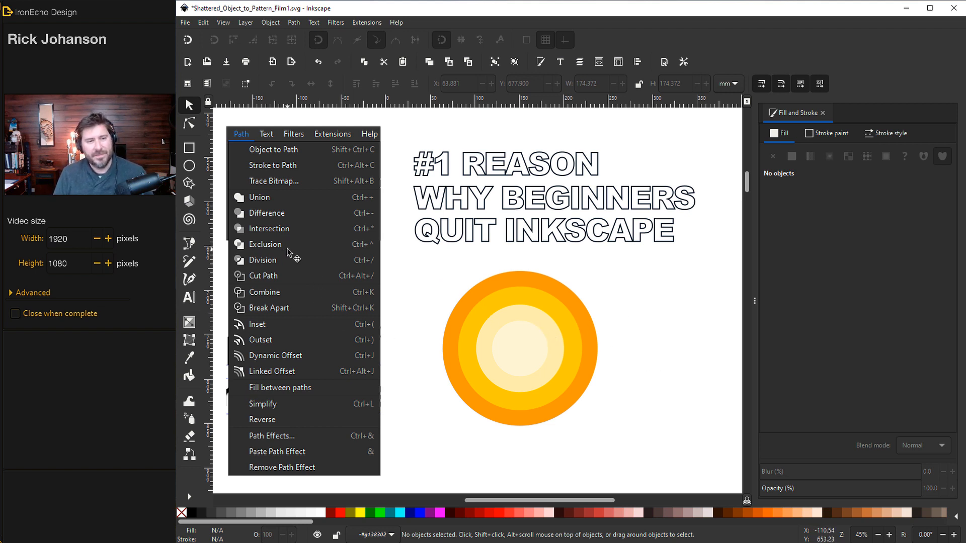
# - Draw a straight horizontal line about 308 mm long across the concentric circles
pyautogui.click(294, 22)
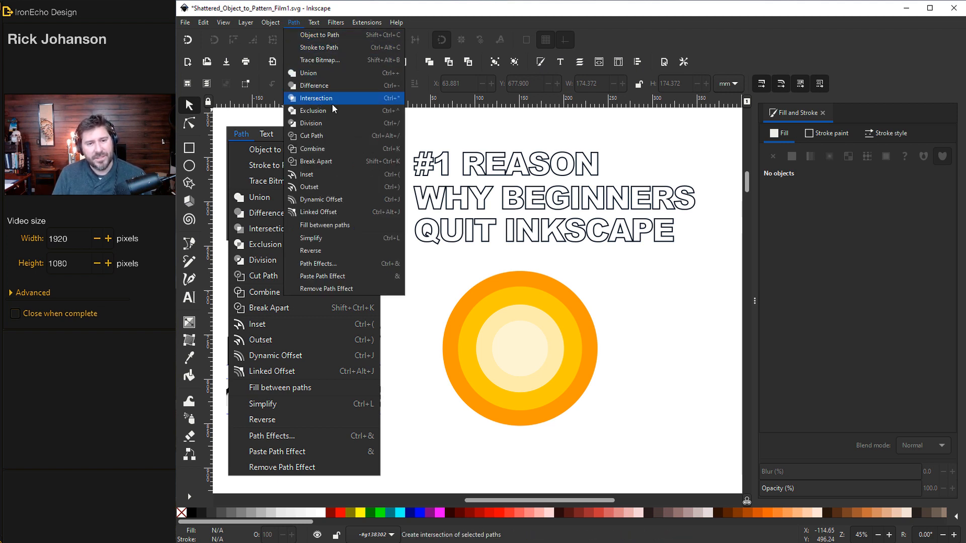
pyautogui.click(651, 305)
pyautogui.click(189, 243)
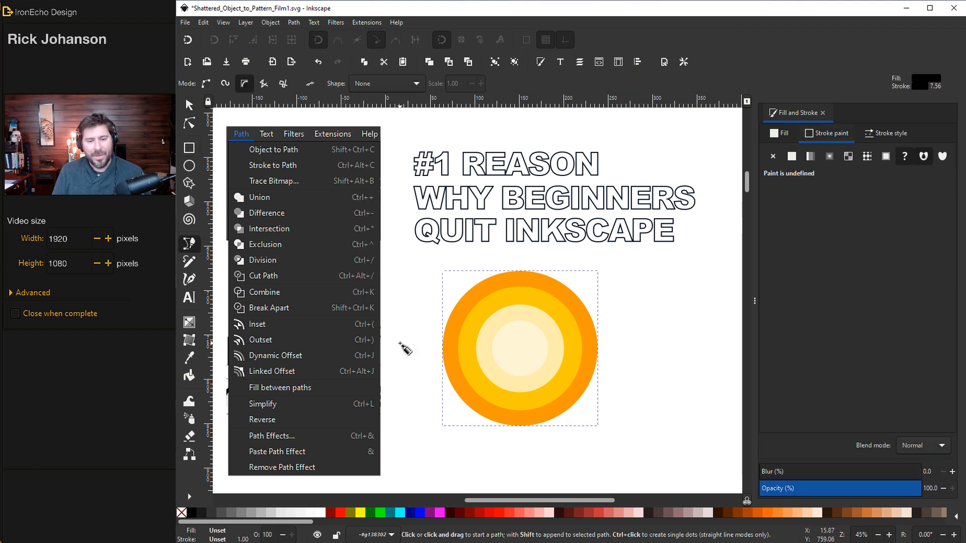
pyautogui.click(399, 342)
pyautogui.doubleClick(674, 343)
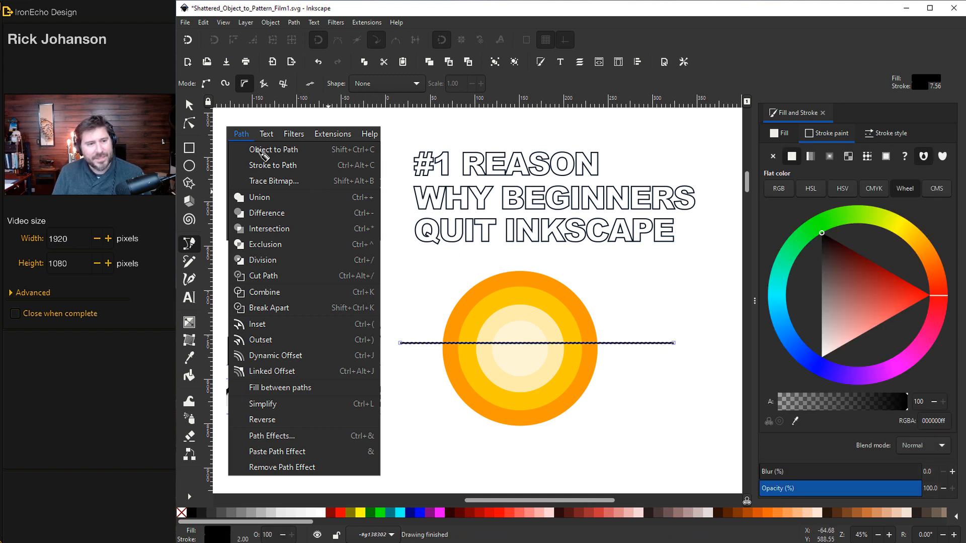
# - Try to split the circle group along the line with the Division path operation
pyautogui.press('s')
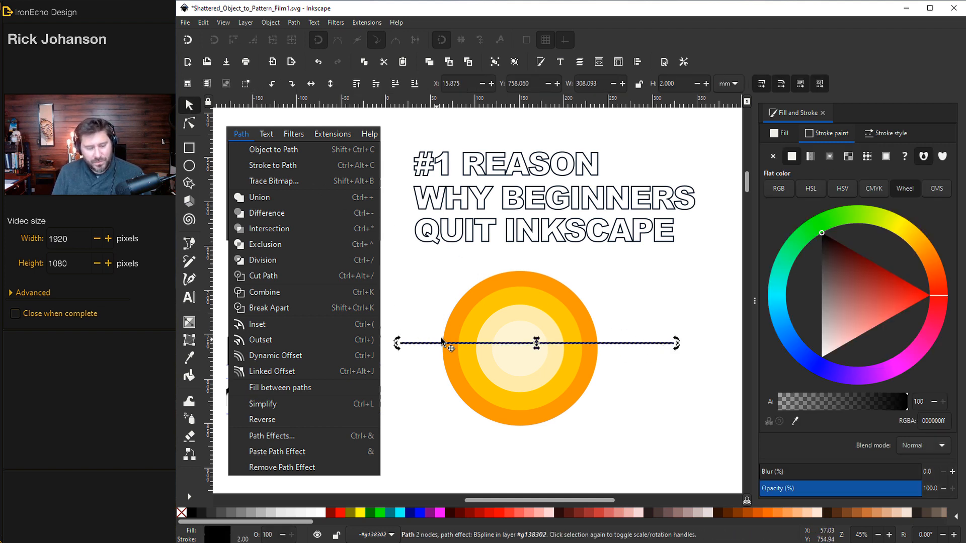
pyautogui.keyDown('shift'); pyautogui.click(470, 338); pyautogui.keyUp('shift')
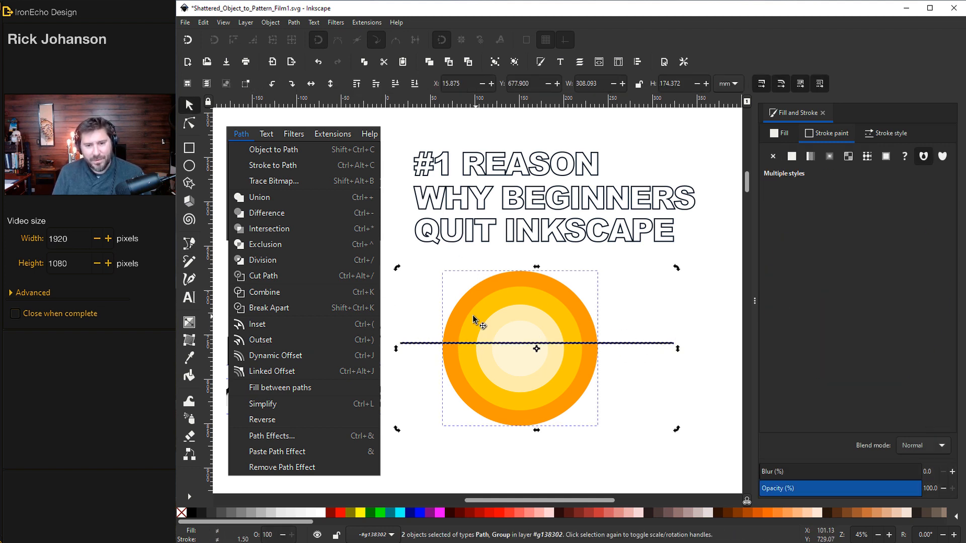
pyautogui.click(294, 23)
pyautogui.click(312, 123)
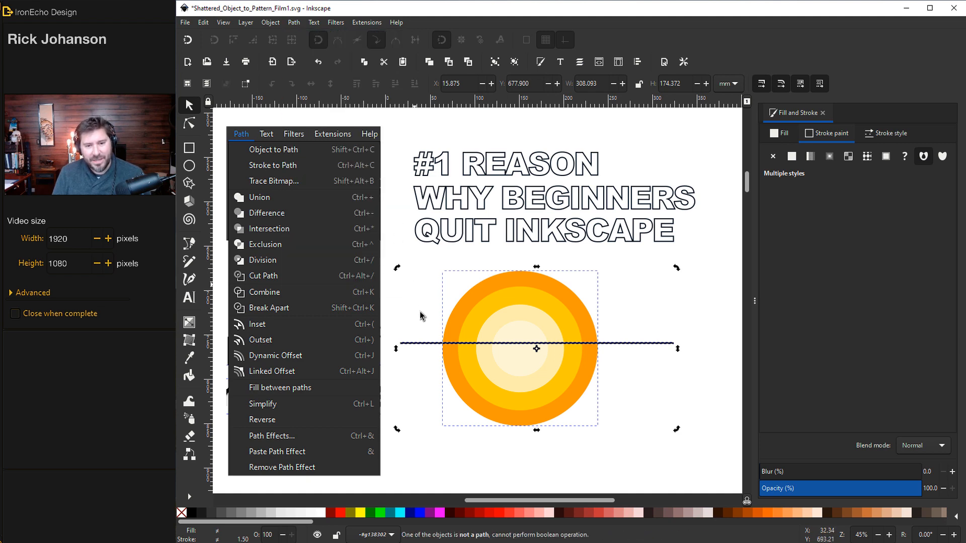
# - Delete the line and draw a rectangle about 291 by 114 mm over the lower half of the circles
pyautogui.click(425, 346)
pyautogui.click(432, 344)
pyautogui.moveTo(431, 344); pyautogui.dragTo(665, 445)
pyautogui.press('Delete')
pyautogui.press('r')
pyautogui.press('s')
# - Try to subtract the black rectangle from the circle group with Difference, and shift the rectangle partly off the circles
pyautogui.keyDown('shift'); pyautogui.click(491, 303); pyautogui.keyUp('shift')
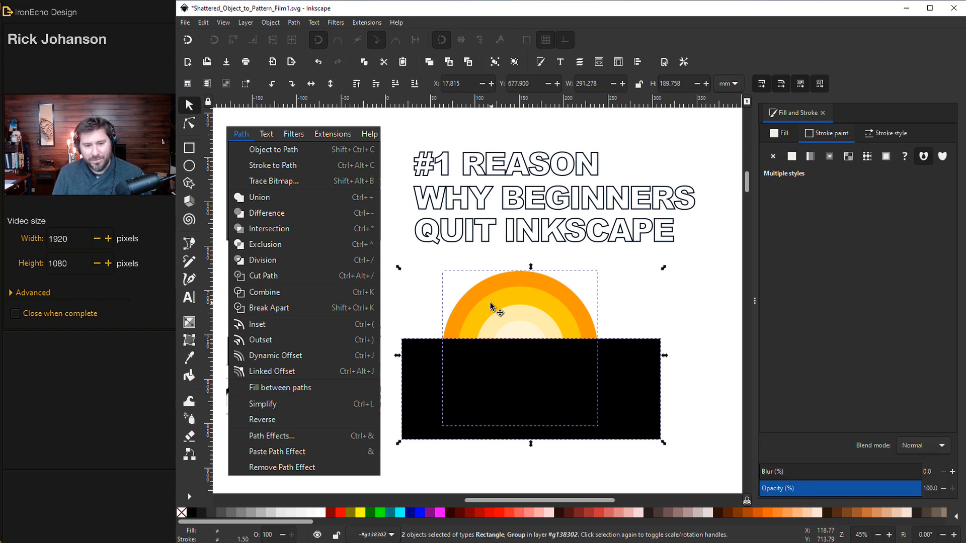
pyautogui.click(290, 22)
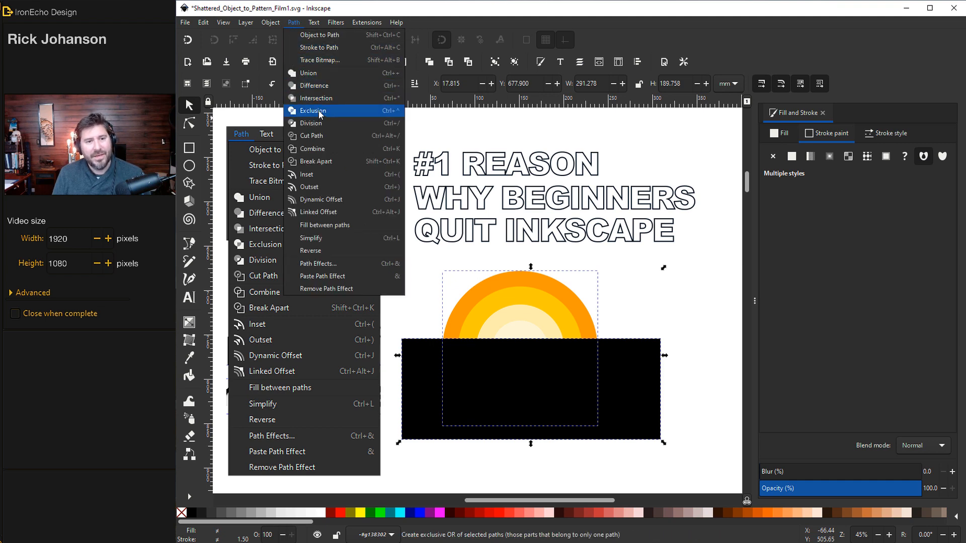
pyautogui.click(317, 90)
pyautogui.press('Escape')
pyautogui.click(423, 357)
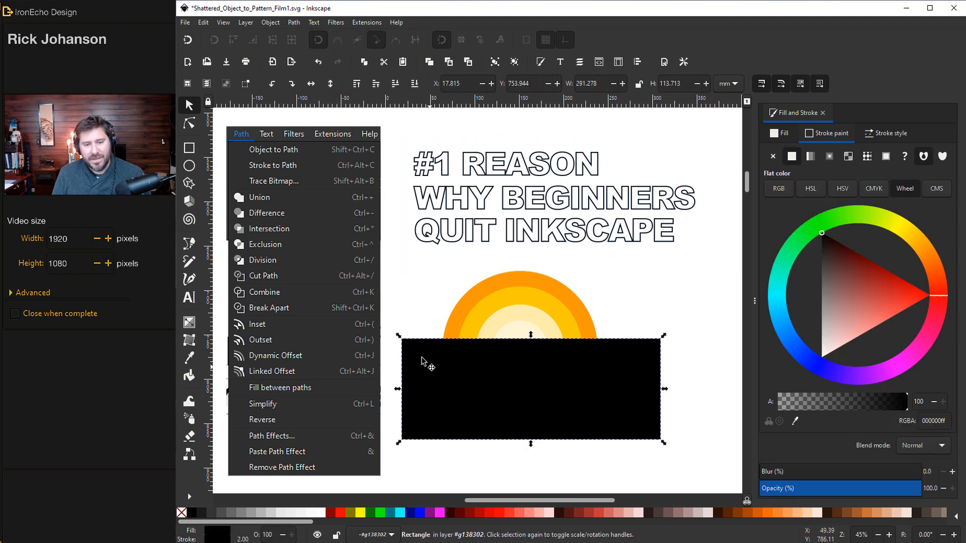
pyautogui.moveTo(422, 358); pyautogui.dragTo(509, 374)
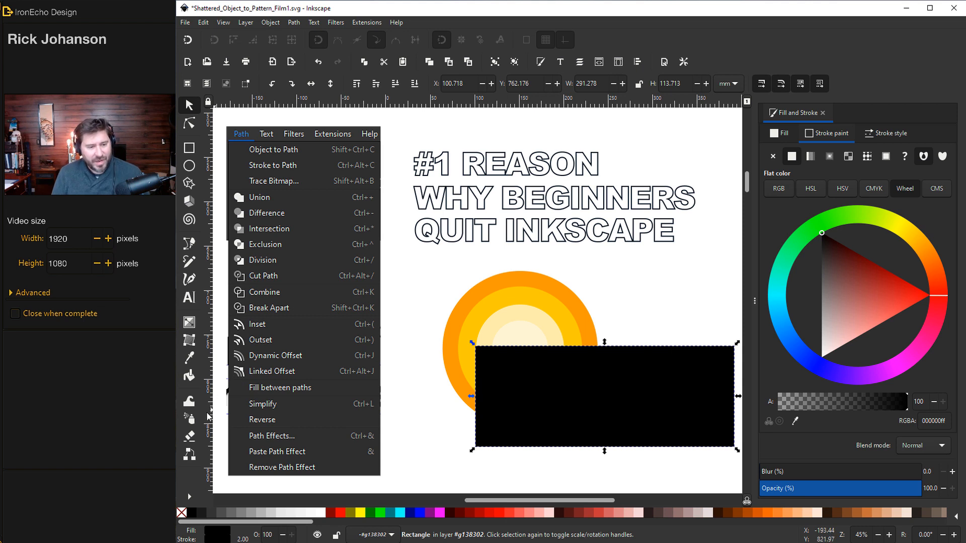
# - Try to erase parts of the circle group with the Eraser tool, and delete the black rectangle
pyautogui.click(189, 436)
pyautogui.moveTo(439, 306)
pyautogui.mouseDown()
pyautogui.moveTo(479, 316)
pyautogui.moveTo(457, 323)
pyautogui.moveTo(454, 314)
pyautogui.moveTo(438, 344)
pyautogui.mouseUp()
pyautogui.moveTo(623, 349); pyautogui.dragTo(572, 348)
pyautogui.click(189, 105)
pyautogui.press('Delete')
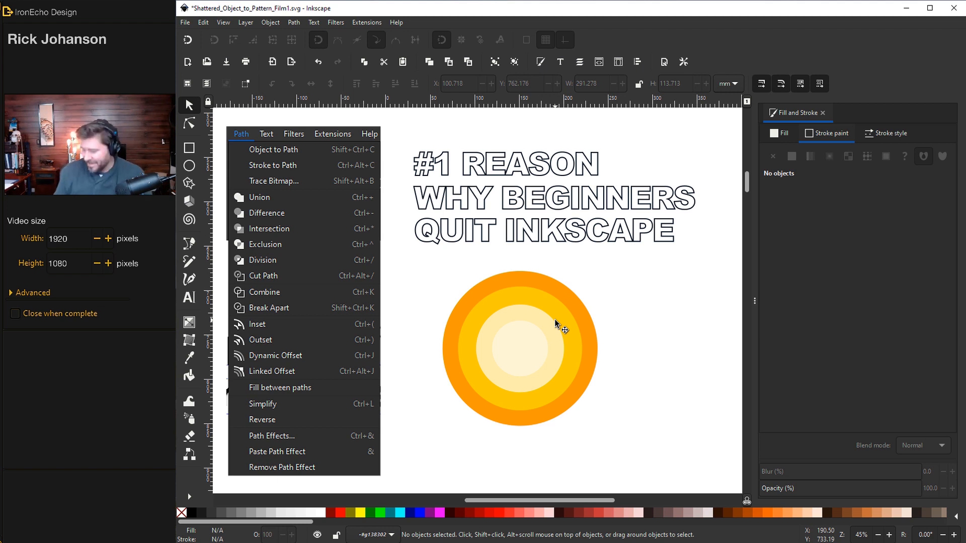
# - Move the outermost orange circle out of the concentric group so it stands beside the remaining circles
pyautogui.hotkey('ctrl', 'z')
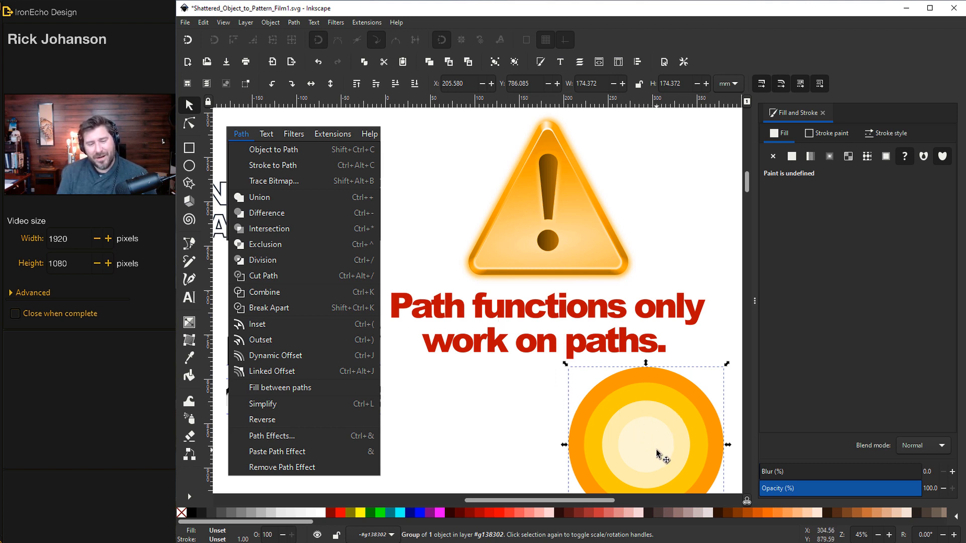
pyautogui.click(291, 22)
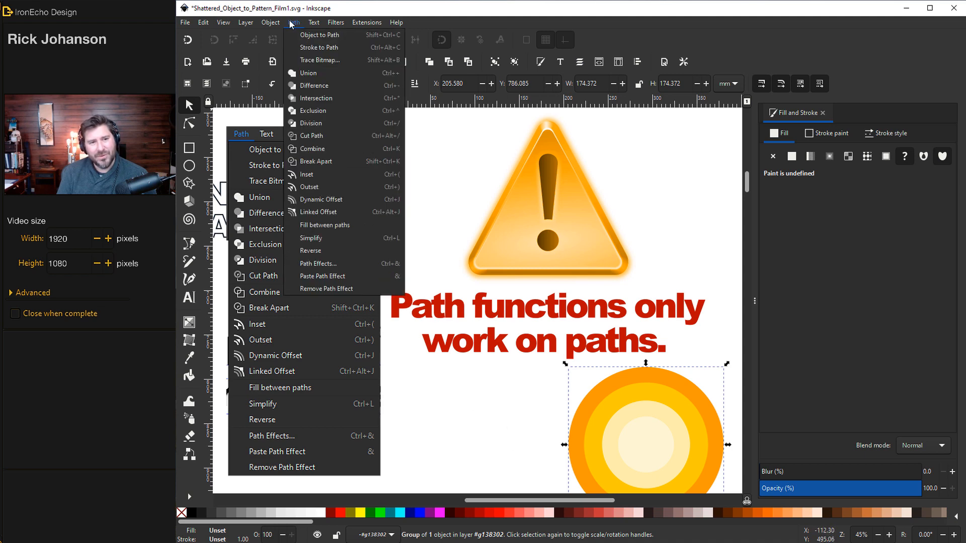
pyautogui.click(312, 123)
pyautogui.moveTo(628, 377); pyautogui.dragTo(469, 337)
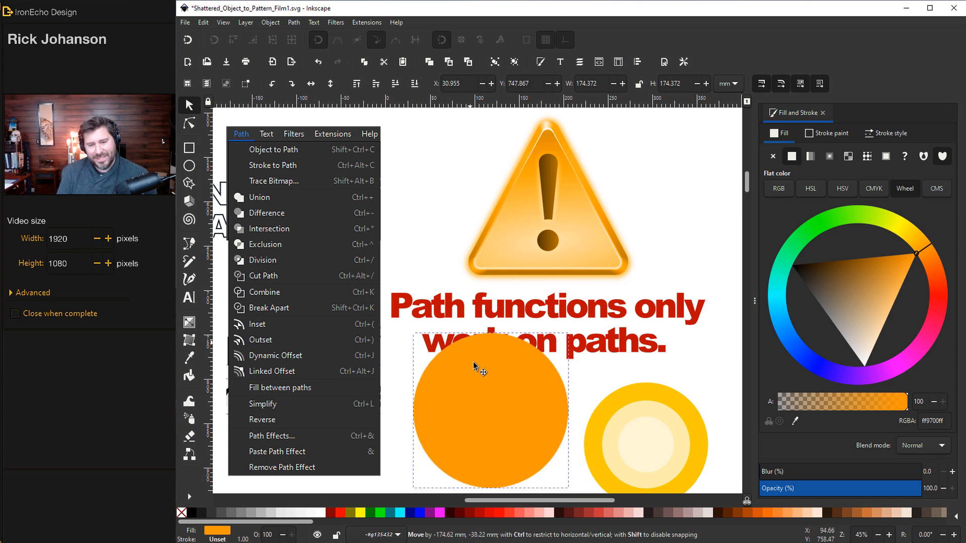
# - Draw a straight horizontal line about 226 mm long across the separated orange circle and divide the circle with it
pyautogui.press('b')
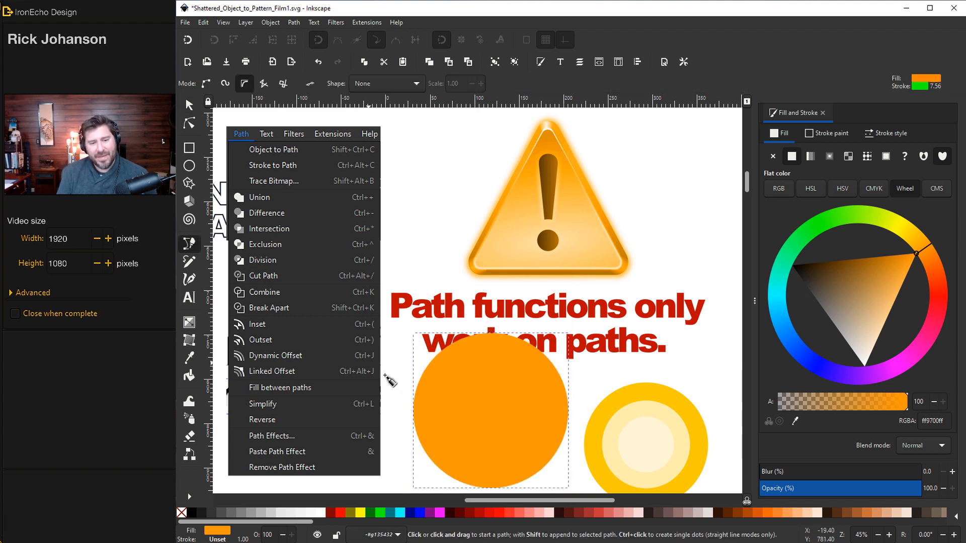
pyautogui.click(389, 399)
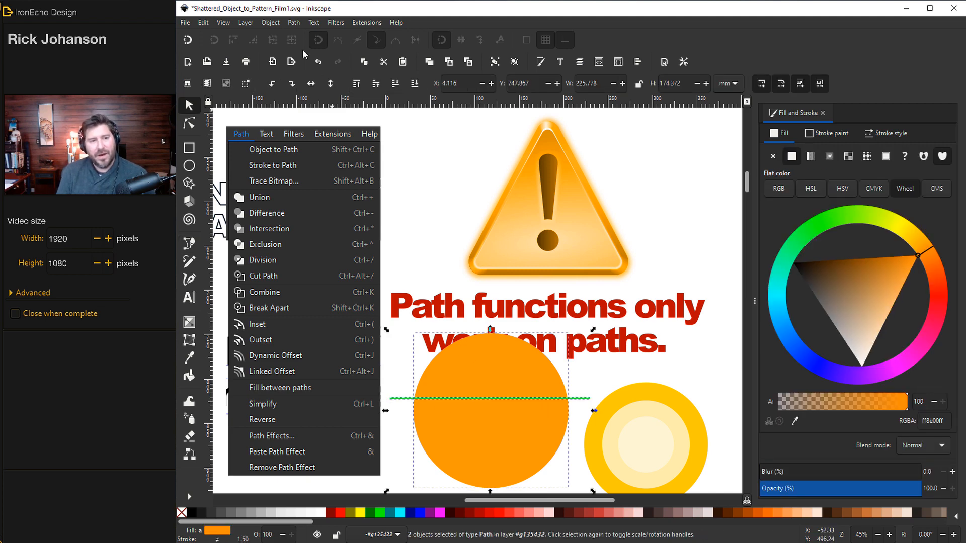
pyautogui.click(294, 22)
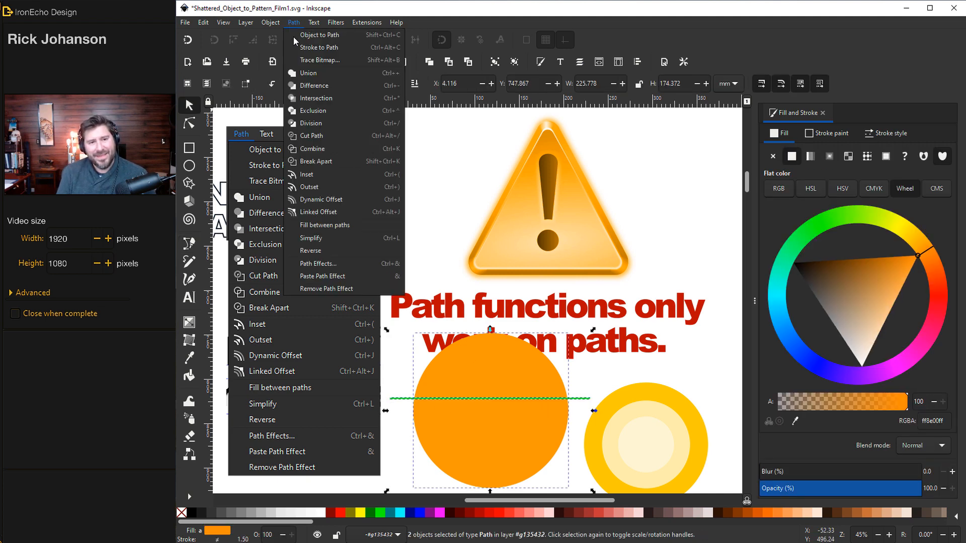
pyautogui.click(309, 128)
pyautogui.press('Escape')
# - Move the upper part of the divided orange circle away from the lower part
pyautogui.moveTo(529, 355)
pyautogui.mouseDown()
pyautogui.moveTo(515, 352)
pyautogui.moveTo(519, 361)
pyautogui.mouseUp()
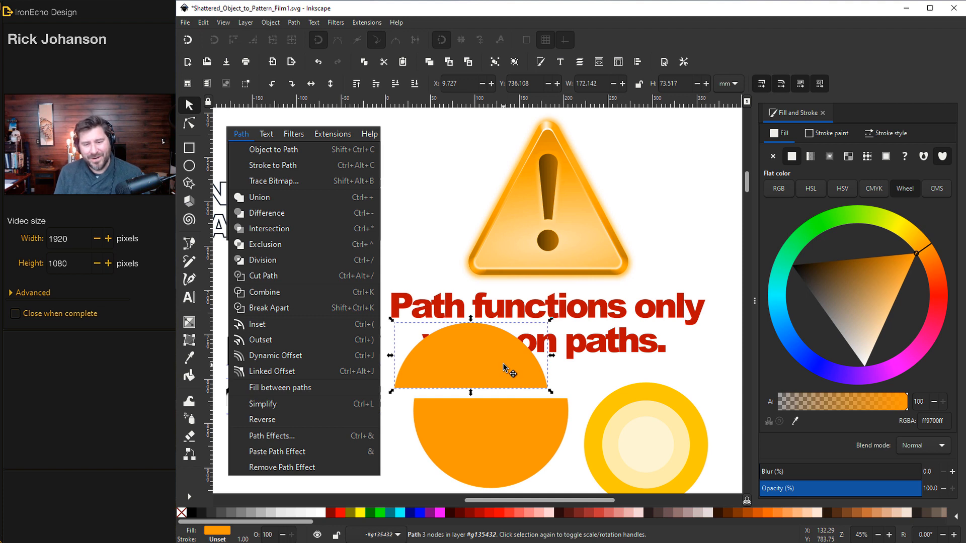
pyautogui.moveTo(502, 364); pyautogui.dragTo(503, 361)
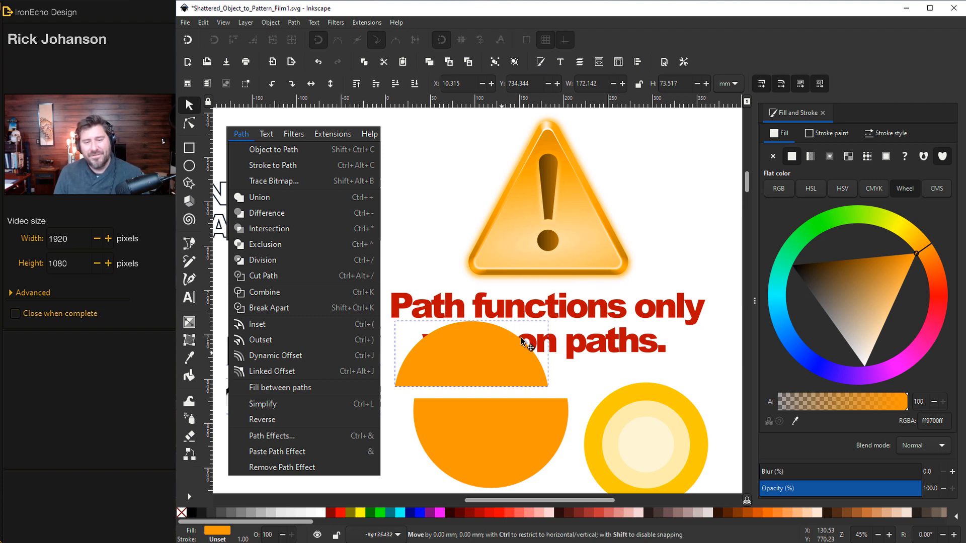
pyautogui.moveTo(503, 362); pyautogui.dragTo(564, 366)
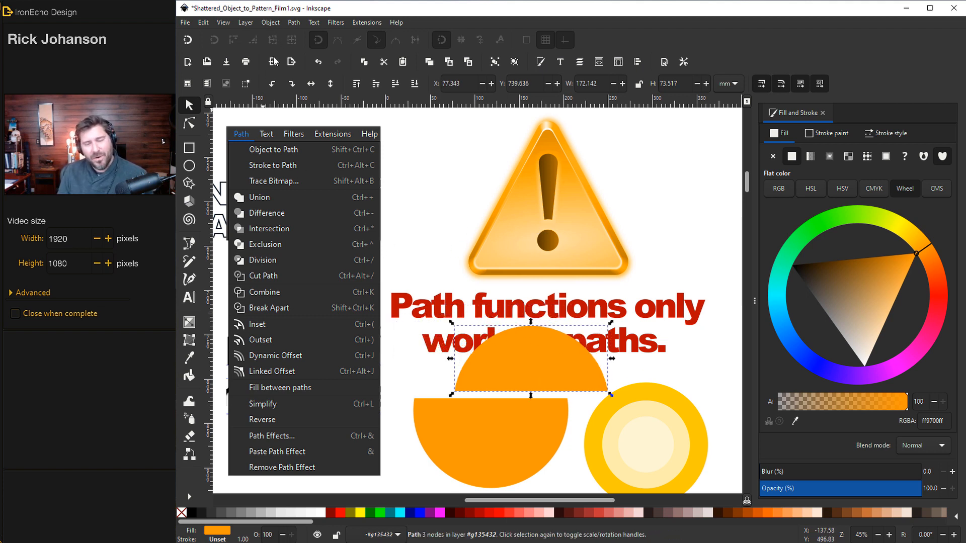
# - Examine the Objects to Pattern command for the "Object to Pattern Hack" section
pyautogui.scroll(-8, 514, 261)
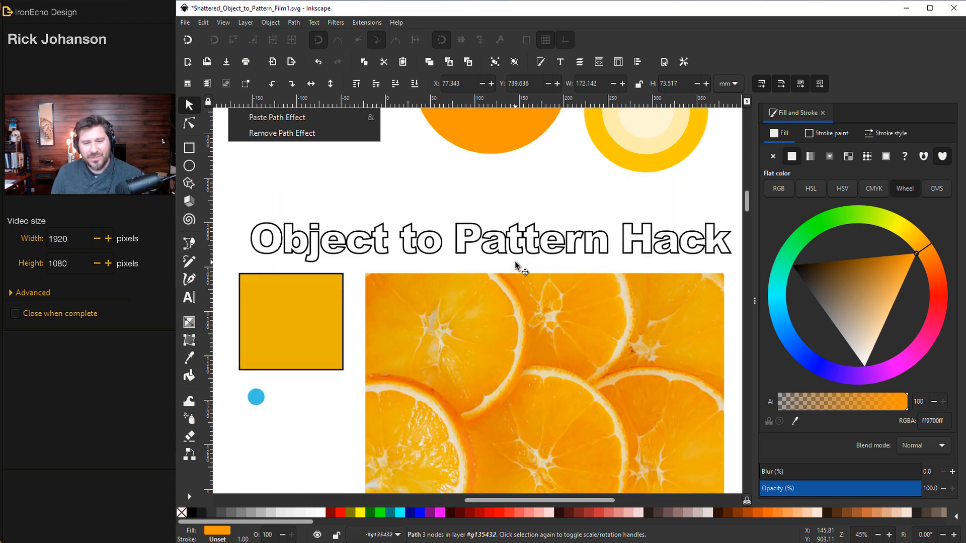
pyautogui.scroll(-2, 514, 261)
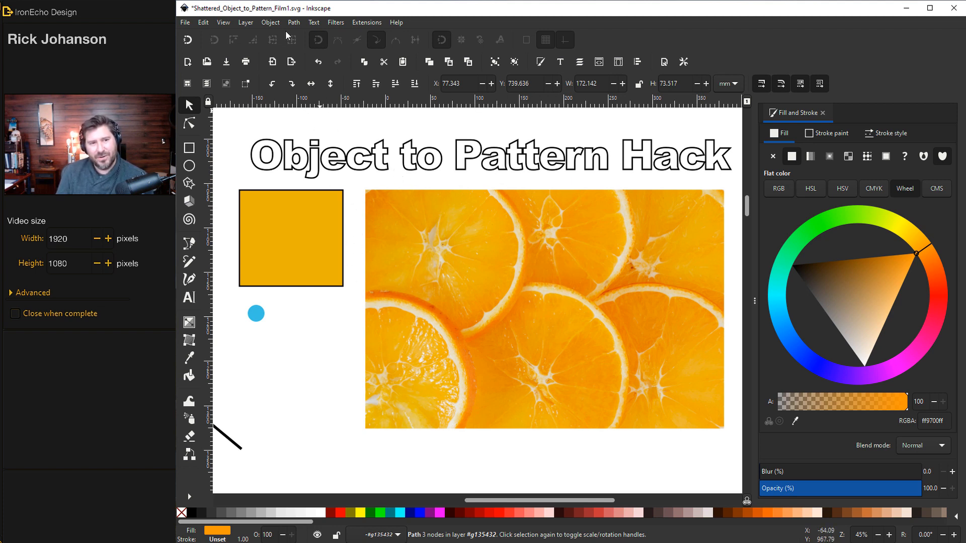
pyautogui.click(271, 22)
pyautogui.moveTo(306, 175)
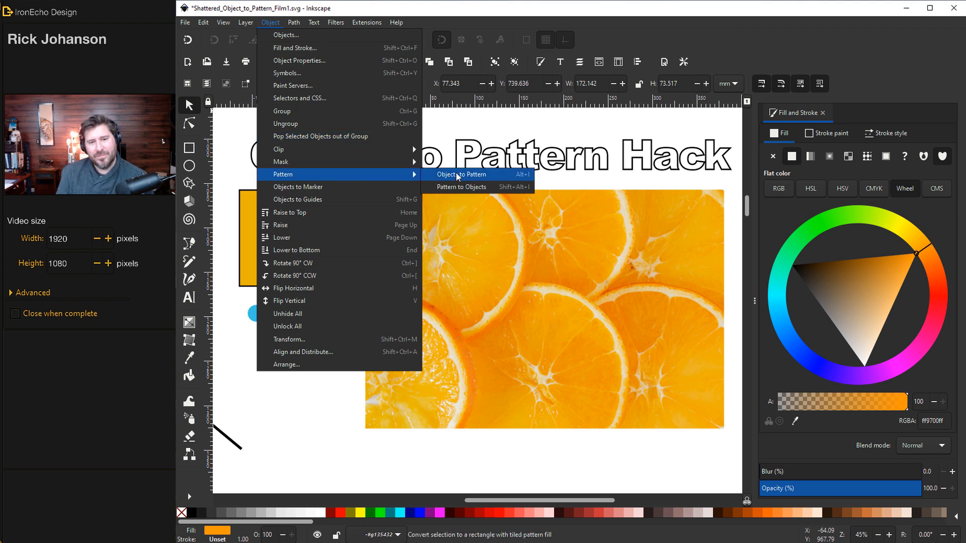
pyautogui.click(300, 403)
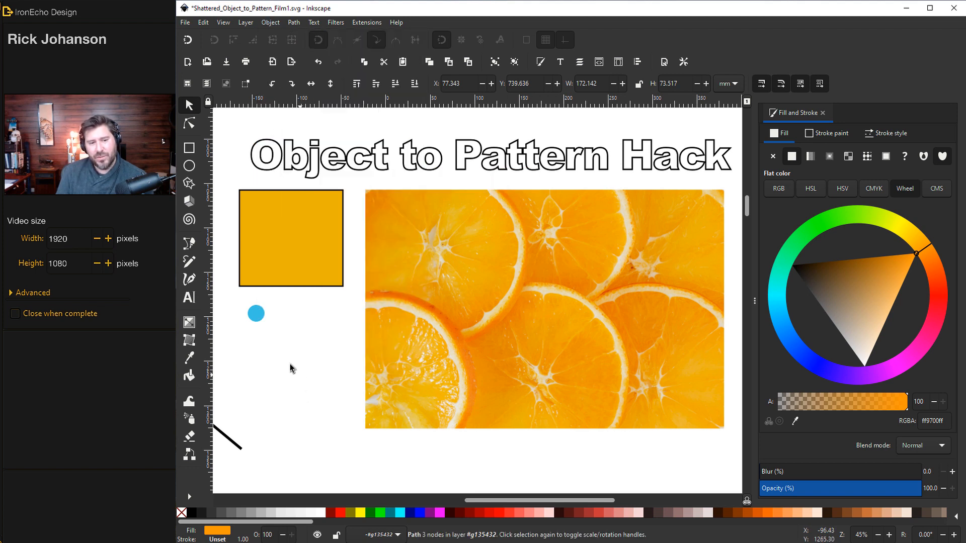
# - Move the small blue circle slightly farther below the yellow rectangle, and select the rectangle
pyautogui.click(257, 317)
pyautogui.moveTo(258, 317); pyautogui.dragTo(275, 346)
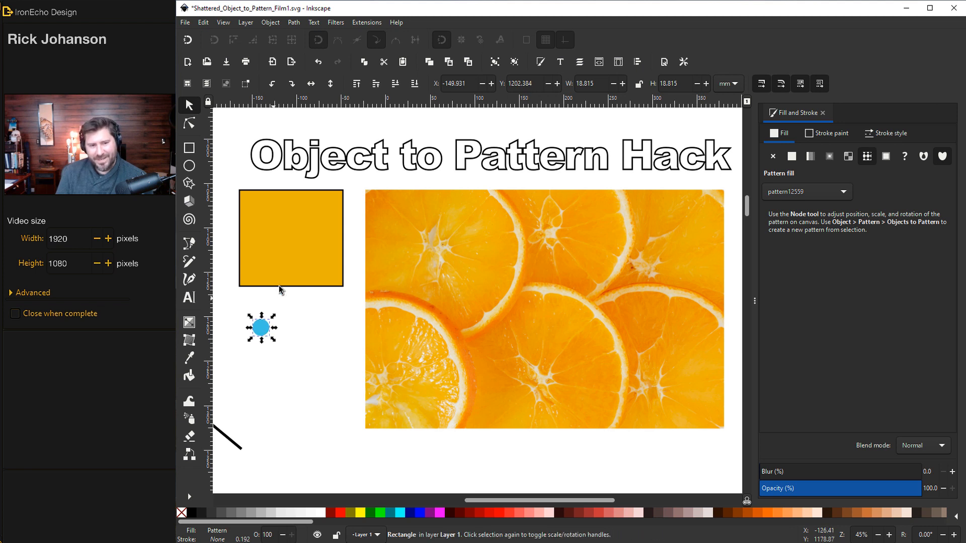
pyautogui.click(297, 237)
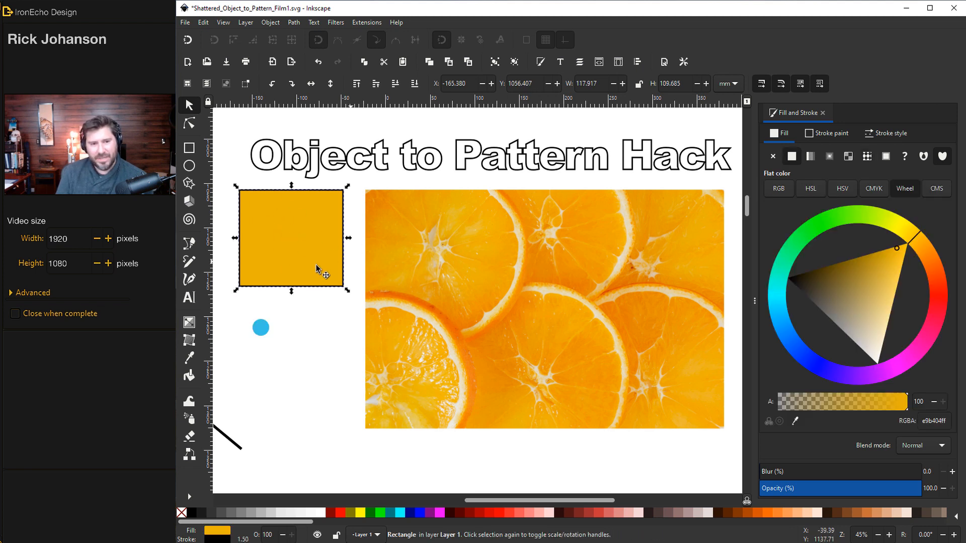
# - Change the rectangle's fill to a deeper orange (e98f04ff), and replace the flat fill with the Checkerboard pattern
pyautogui.moveTo(919, 255)
pyautogui.mouseDown()
pyautogui.moveTo(933, 272)
pyautogui.moveTo(927, 248)
pyautogui.mouseUp()
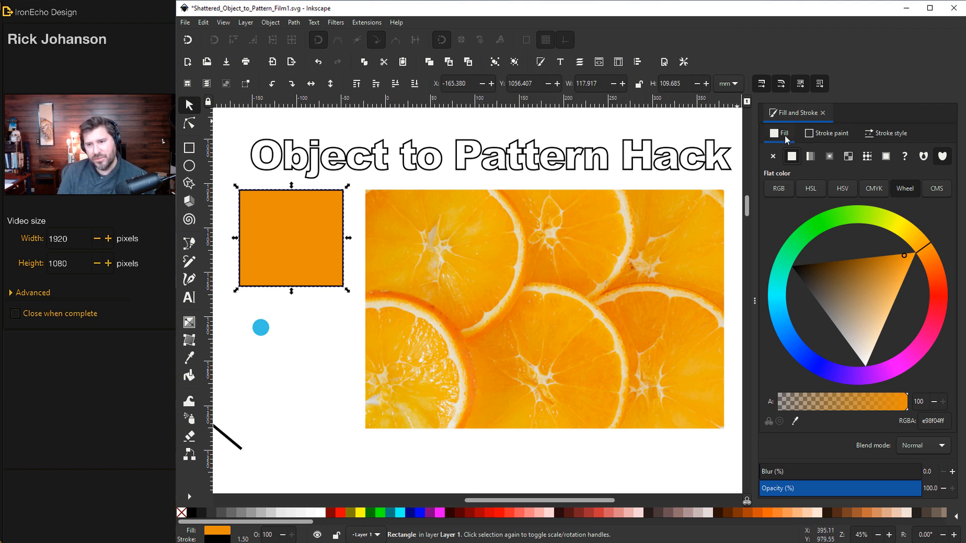
pyautogui.click(866, 157)
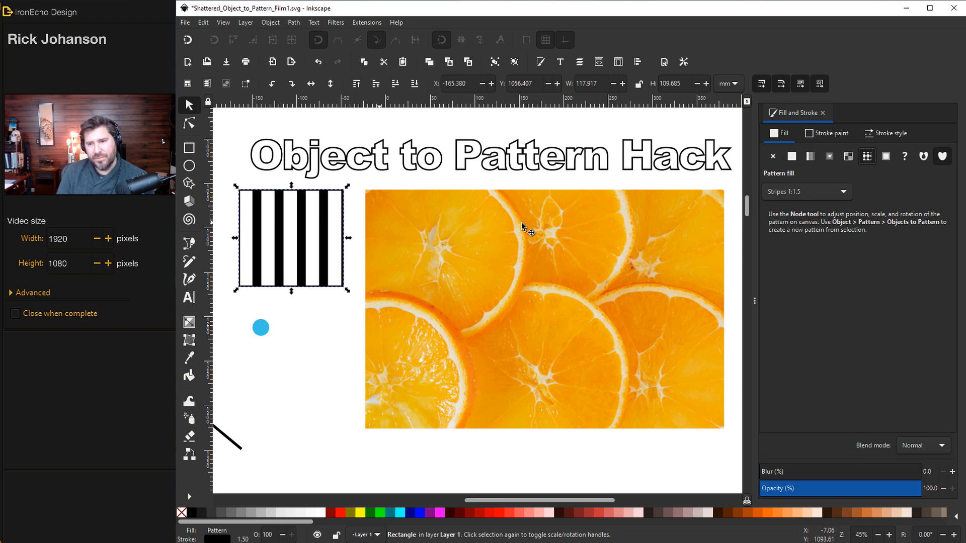
pyautogui.click(802, 195)
pyautogui.click(805, 495)
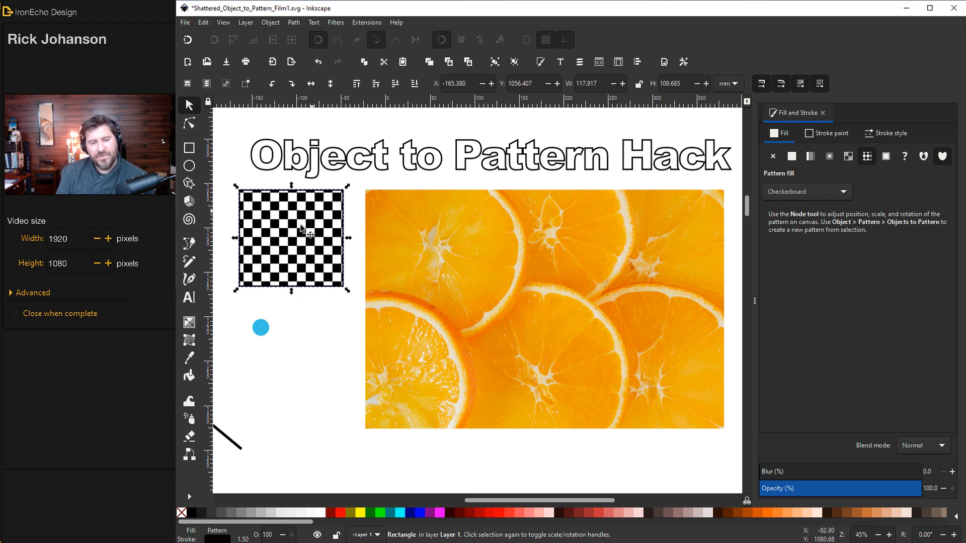
# - Draw a test circle about 63 mm in radius below the rectangle with a Checkerboard fill, and delete it
pyautogui.click(190, 166)
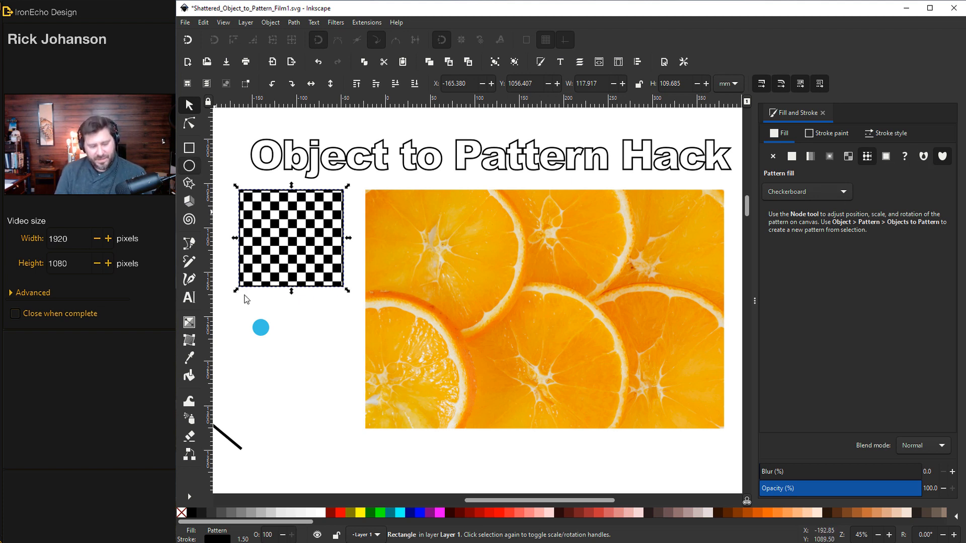
pyautogui.moveTo(264, 393); pyautogui.dragTo(332, 448)
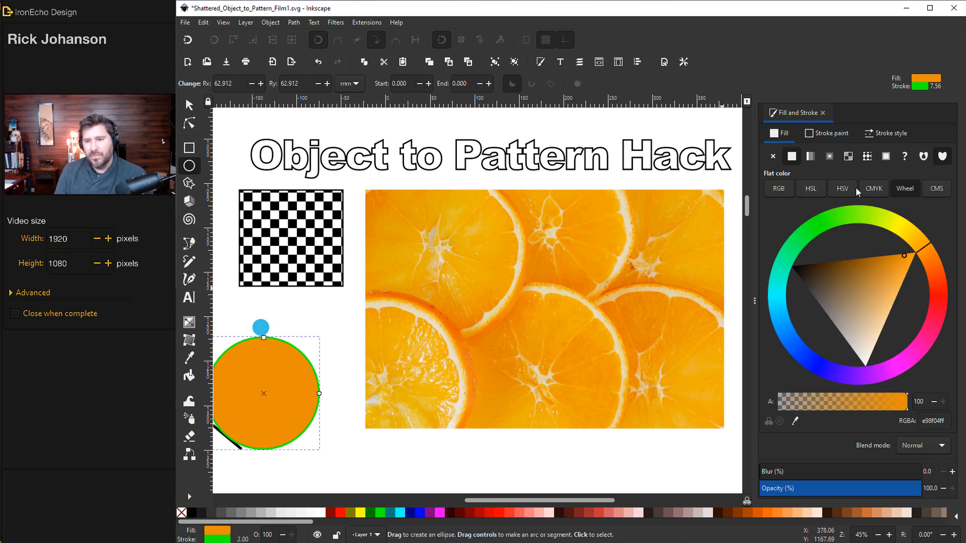
pyautogui.click(866, 156)
pyautogui.click(189, 105)
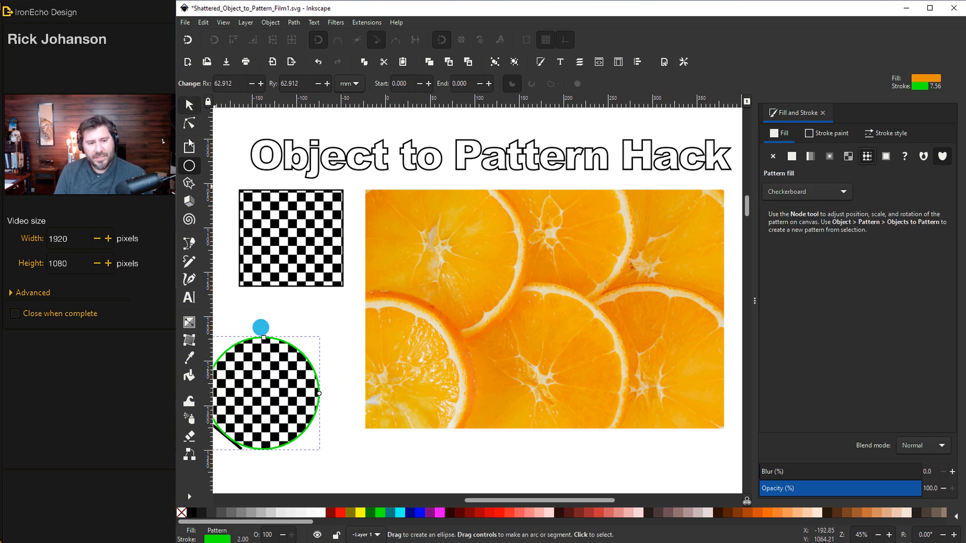
pyautogui.moveTo(279, 381); pyautogui.dragTo(309, 387)
pyautogui.press('Delete')
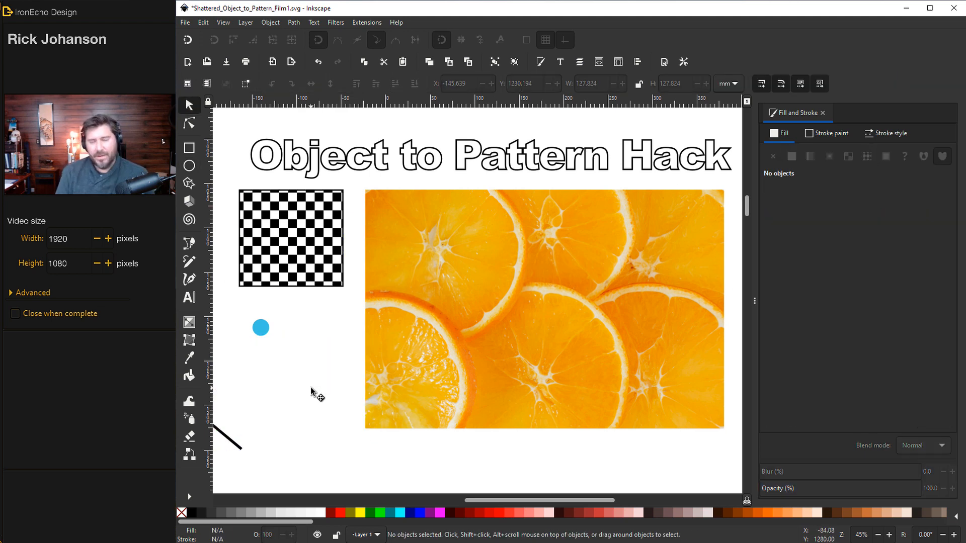
# - Convert the small blue circle below the rectangle into a pattern with Objects to Pattern
pyautogui.click(263, 330)
pyautogui.click(271, 22)
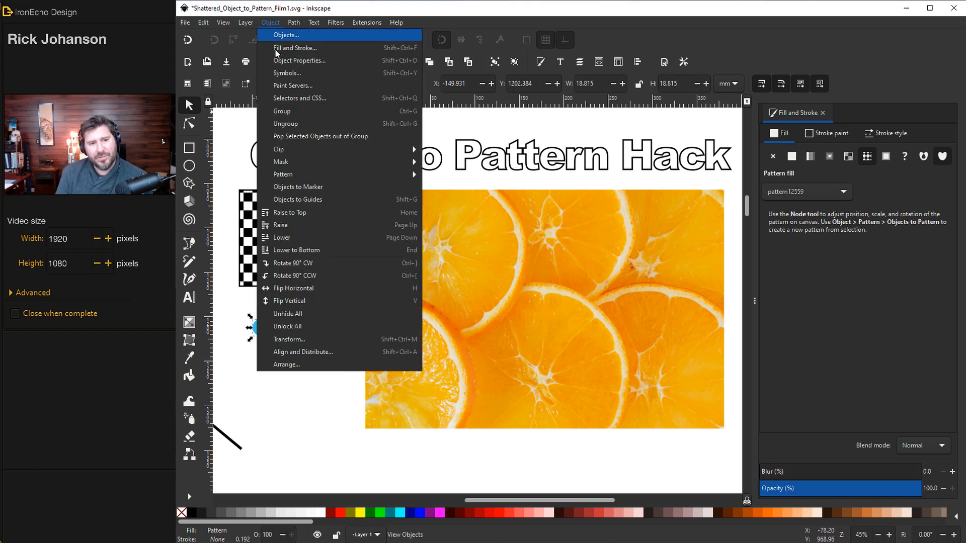
pyautogui.moveTo(312, 174)
pyautogui.click(446, 175)
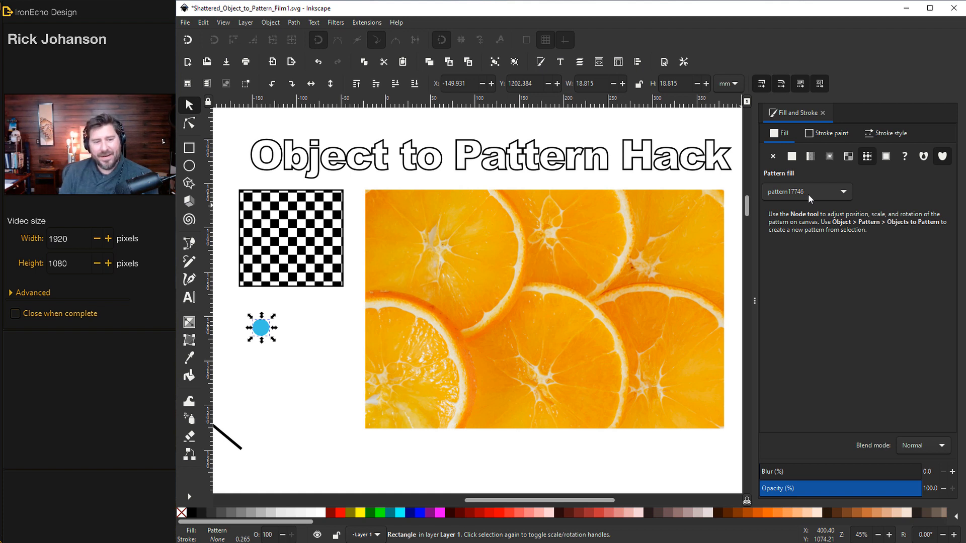
# - Fill the rectangle with the blue circle pattern (pattern17746), and enlarge the rectangle slightly using the Node tool
pyautogui.click(295, 241)
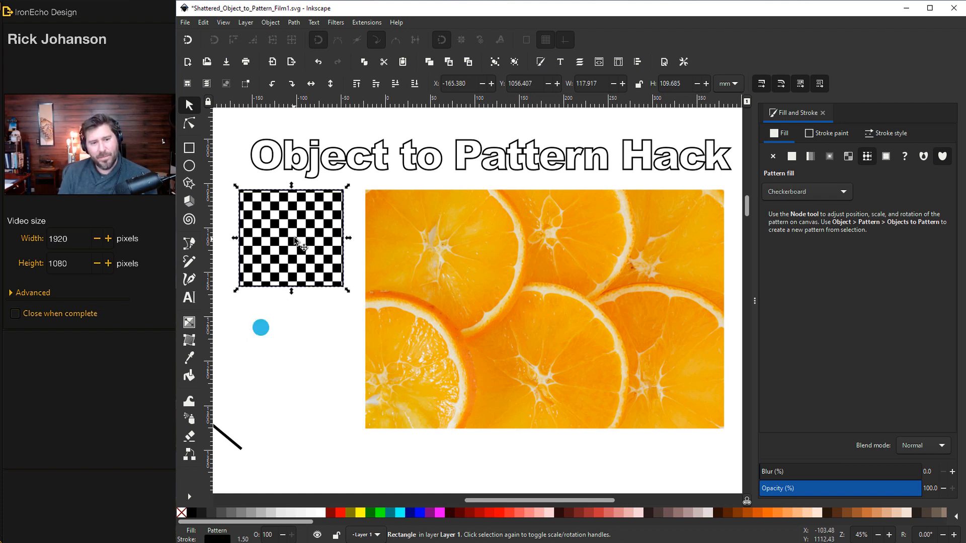
pyautogui.click(791, 156)
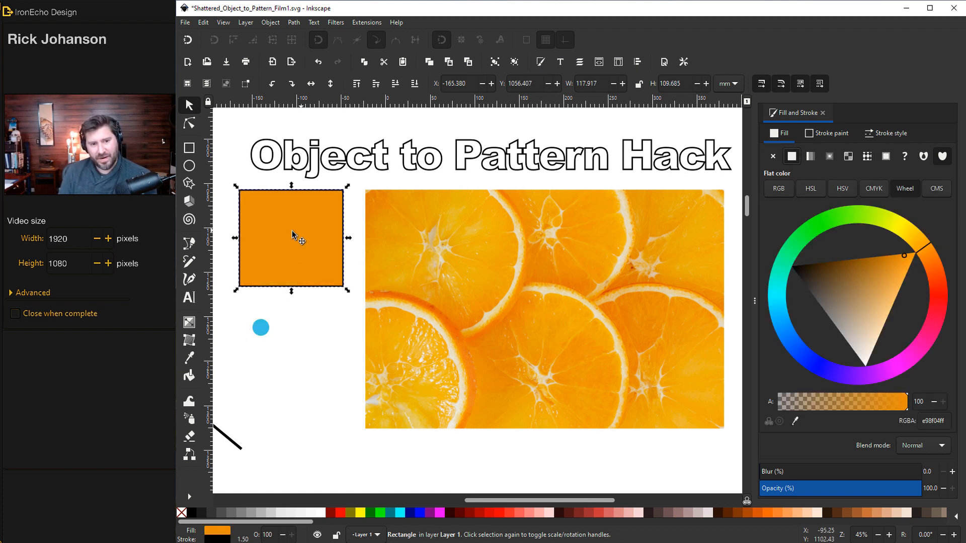
pyautogui.click(867, 156)
pyautogui.click(829, 195)
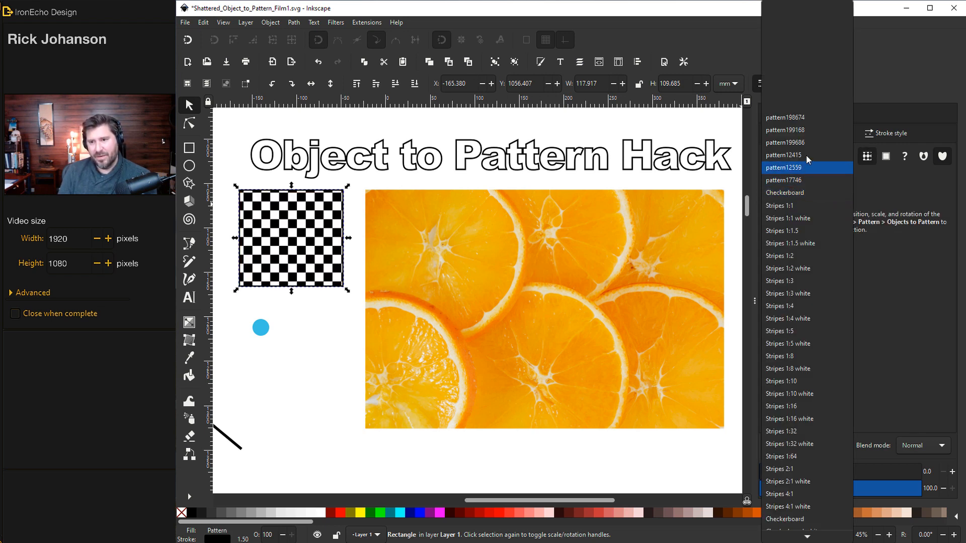
pyautogui.click(799, 182)
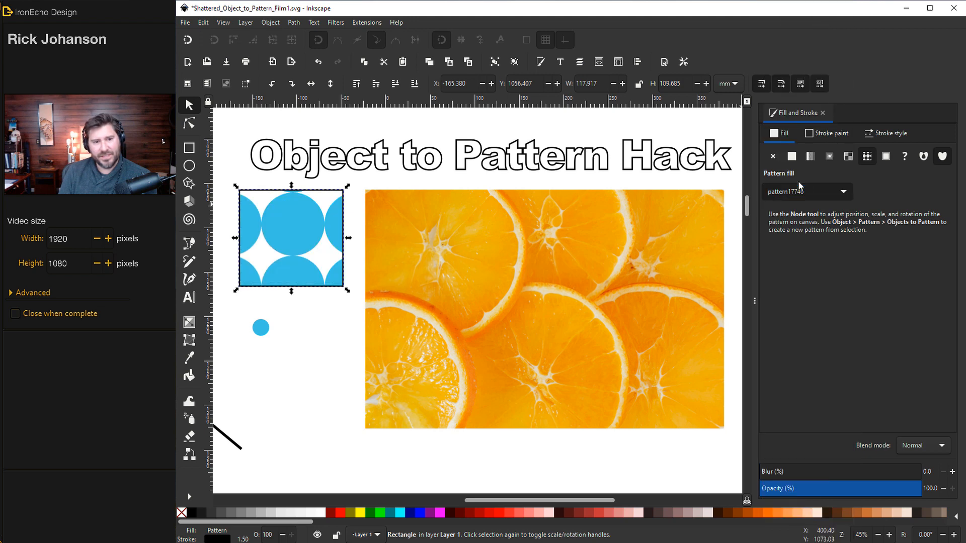
pyautogui.press('n')
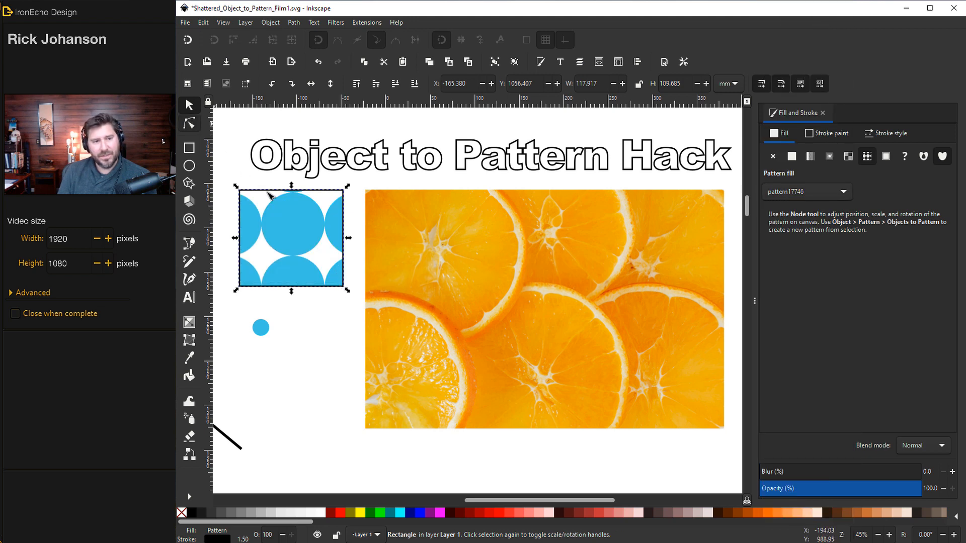
pyautogui.moveTo(349, 297)
pyautogui.mouseDown()
pyautogui.moveTo(518, 405)
pyautogui.moveTo(546, 338)
pyautogui.moveTo(494, 438)
pyautogui.moveTo(381, 299)
pyautogui.moveTo(347, 301)
pyautogui.moveTo(351, 308)
pyautogui.mouseUp()
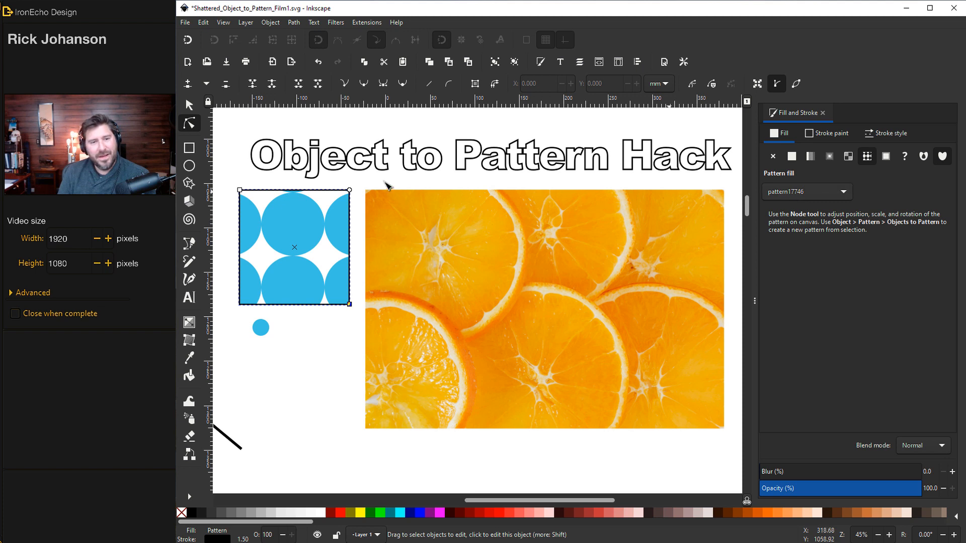
# - Convert the embedded orange slices image into a pattern with Objects to Pattern
pyautogui.click(189, 104)
pyautogui.click(469, 259)
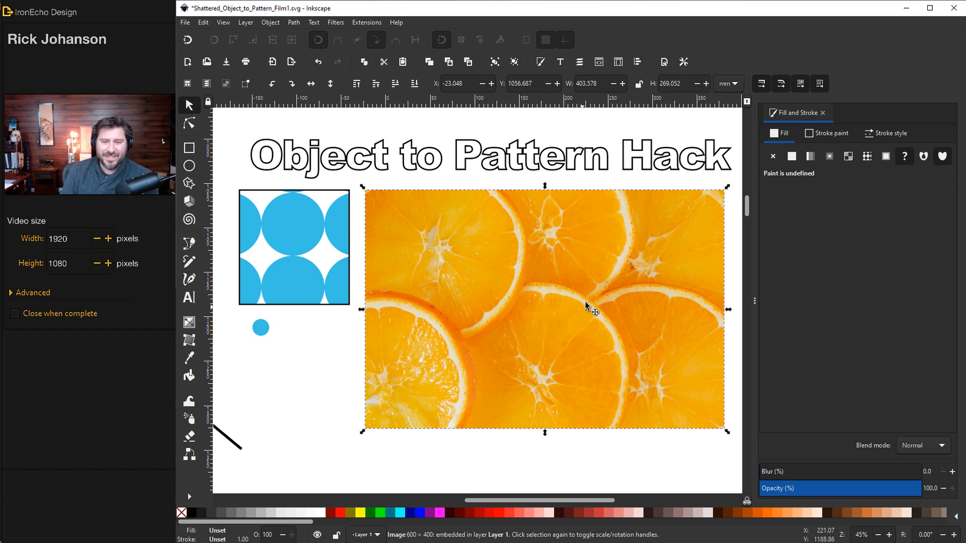
pyautogui.moveTo(528, 270); pyautogui.dragTo(527, 267)
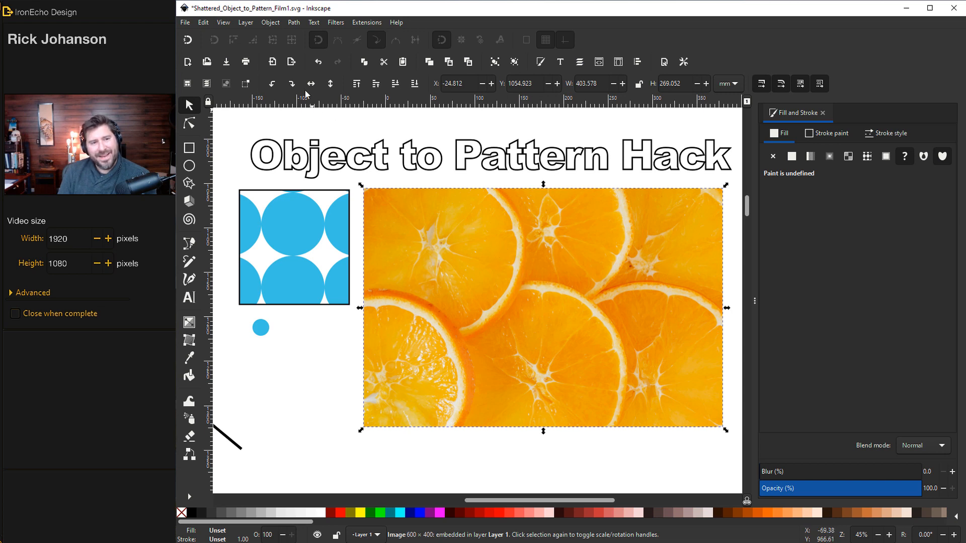
pyautogui.click(271, 23)
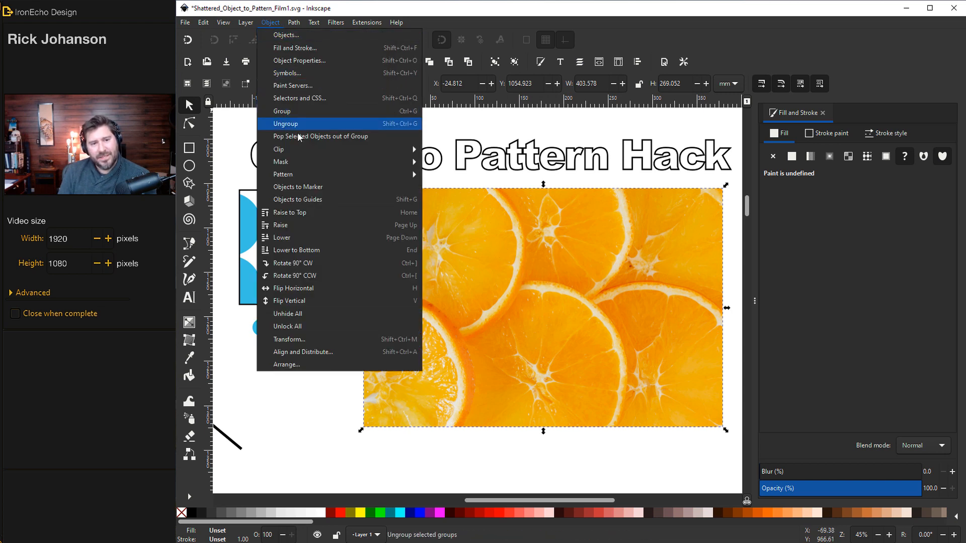
pyautogui.moveTo(298, 175)
pyautogui.click(436, 176)
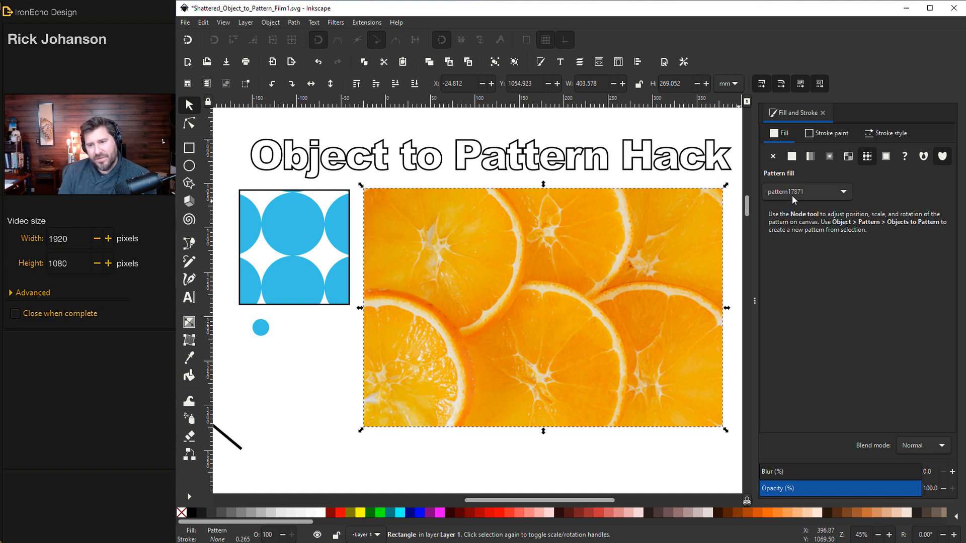
# - Move the patterned orange image aside and draw a rectangle about 380 by 265 mm in its place
pyautogui.moveTo(398, 212); pyautogui.dragTo(747, 205)
pyautogui.click(189, 148)
pyautogui.moveTo(368, 196); pyautogui.dragTo(707, 431)
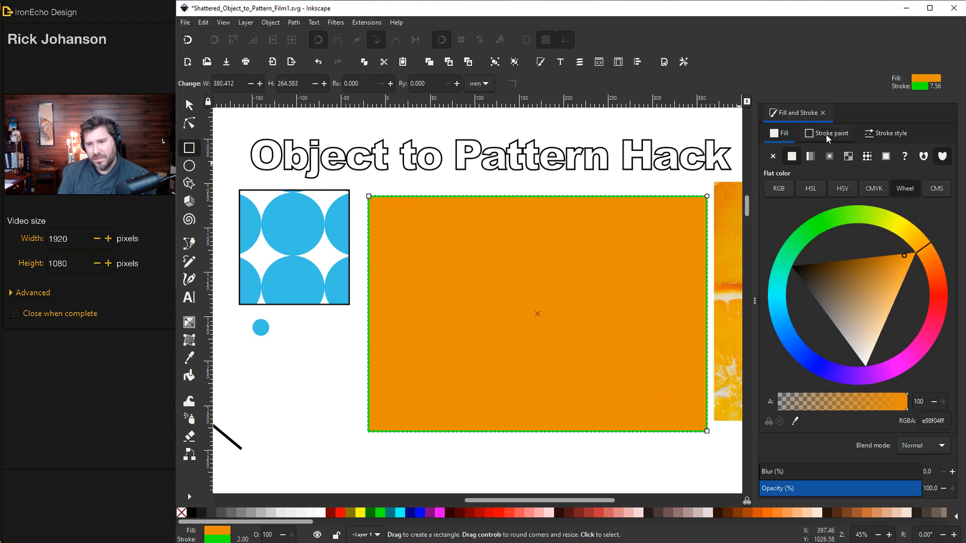
# - Remove the new rectangle's stroke and fill it with the orange slices pattern (pattern17871)
pyautogui.click(828, 135)
pyautogui.click(773, 156)
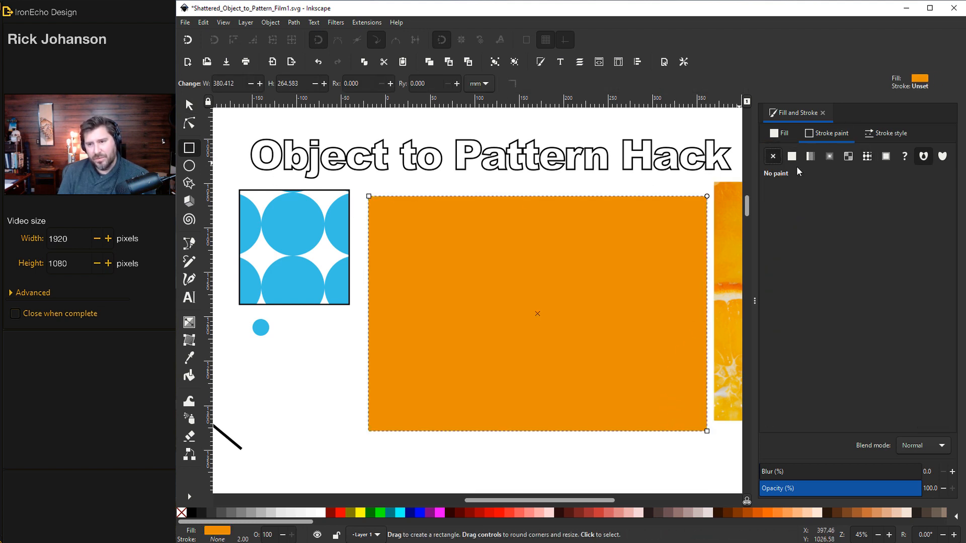
pyautogui.click(780, 135)
pyautogui.click(867, 156)
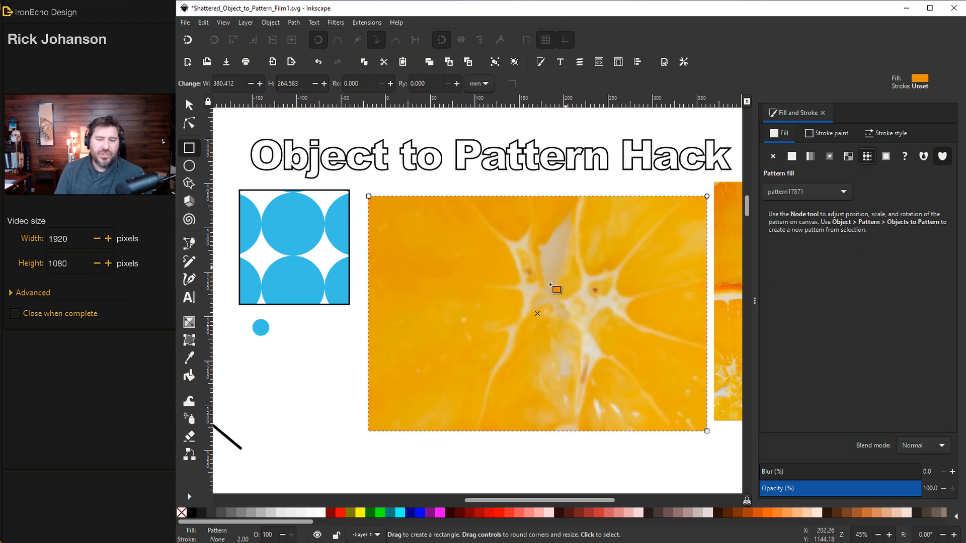
# - Use the Node tool to bring the pattern handles near the rectangle and scale the pattern down to small repeating tiles
pyautogui.click(192, 124)
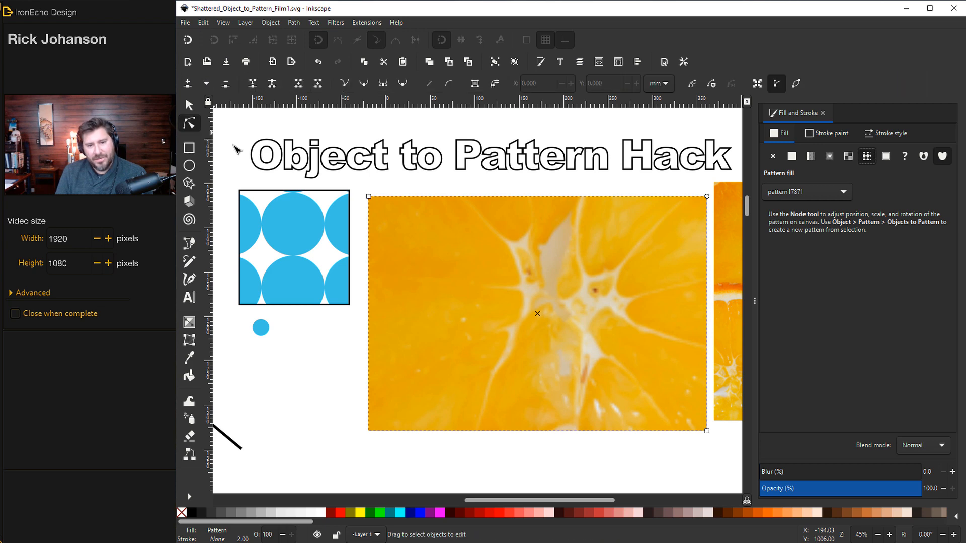
pyautogui.scroll(-2, 641, 285)
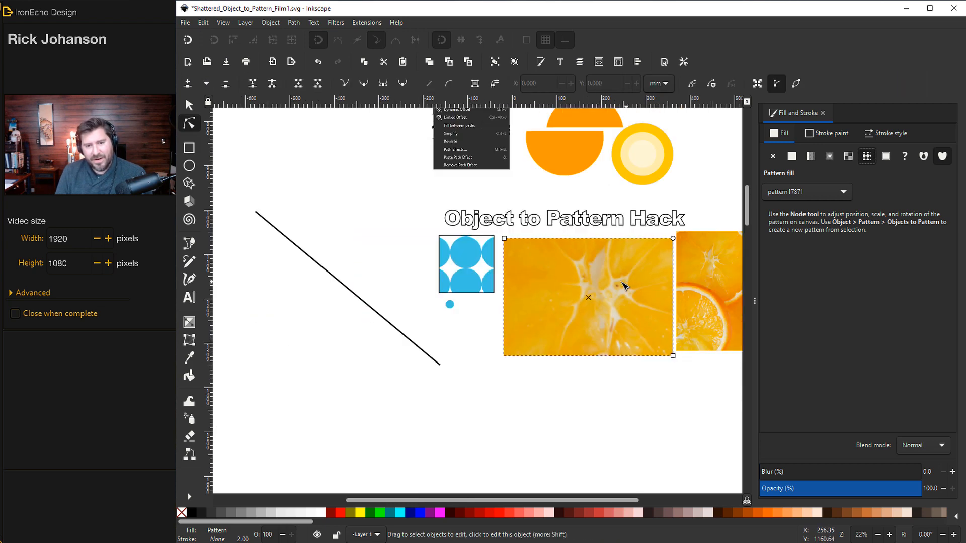
pyautogui.moveTo(514, 500); pyautogui.dragTo(602, 500)
pyautogui.scroll(-7, 430, 346)
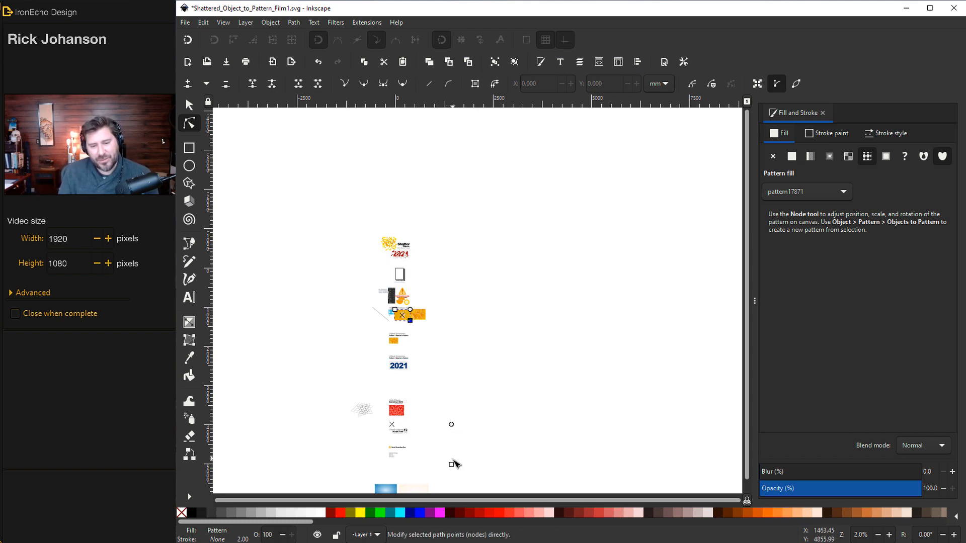
pyautogui.moveTo(394, 423); pyautogui.dragTo(404, 327)
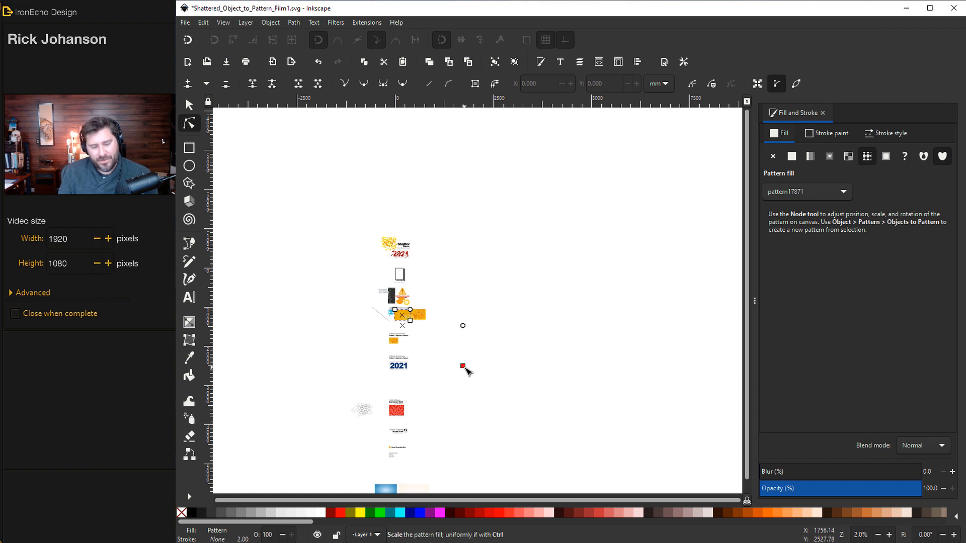
pyautogui.moveTo(465, 367); pyautogui.dragTo(402, 323)
# - Shift the pattern within the rectangle, and shrink the rectangle from two opposite corners to frame a single tile
pyautogui.scroll(8, 403, 324)
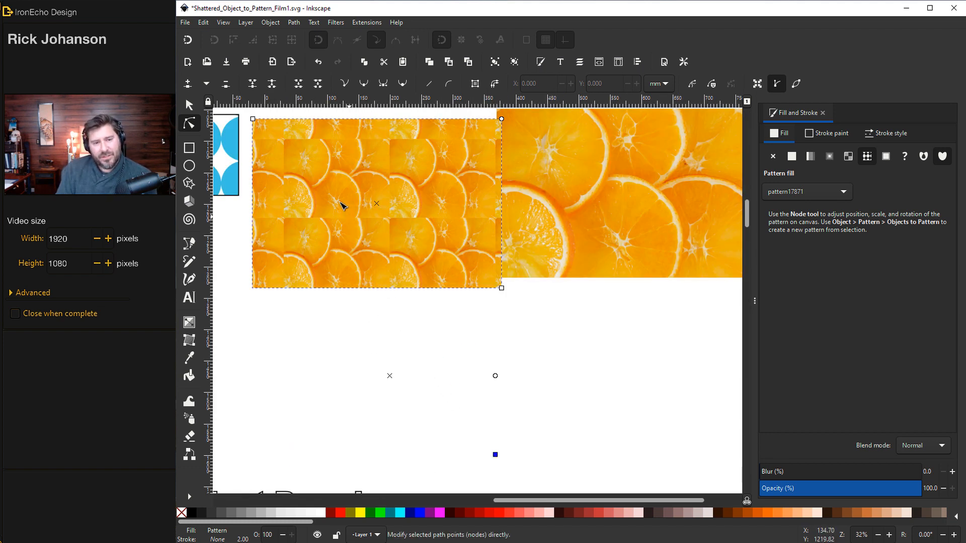
pyautogui.moveTo(496, 456); pyautogui.dragTo(524, 460)
pyautogui.moveTo(389, 375); pyautogui.dragTo(411, 327)
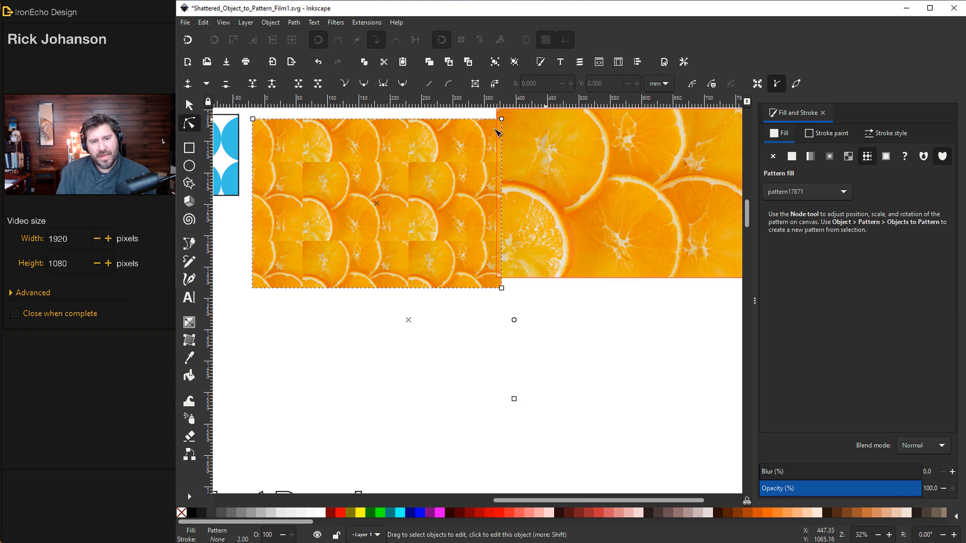
pyautogui.moveTo(252, 119); pyautogui.dragTo(306, 166)
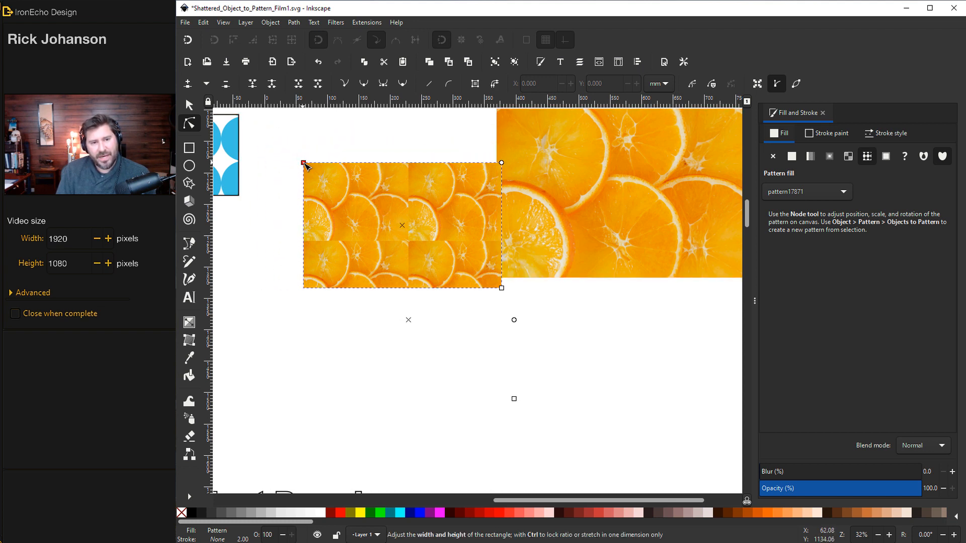
pyautogui.moveTo(502, 288); pyautogui.dragTo(445, 270)
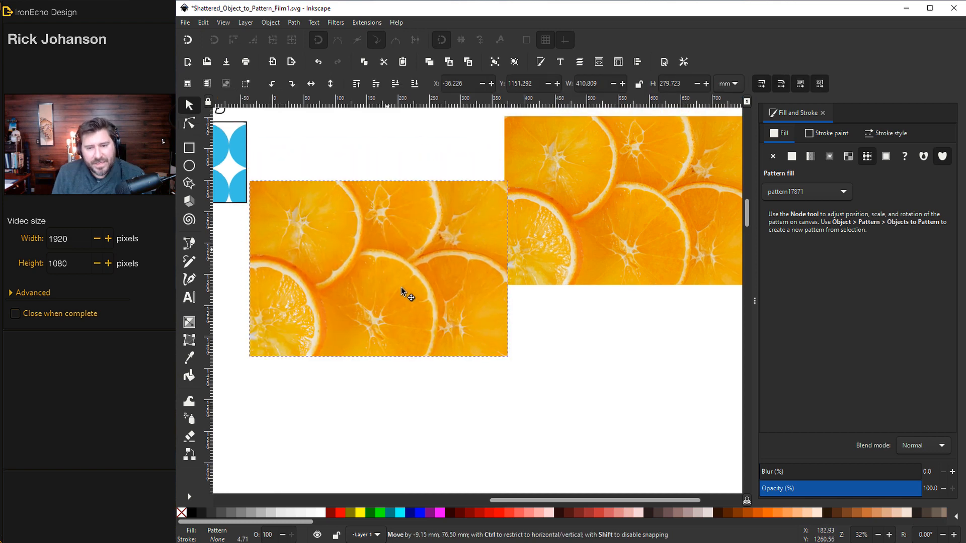
# - Enlarge the cropped pattern rectangle to about 411 by 280 mm, and space it apart from the original orange image
pyautogui.moveTo(400, 287); pyautogui.dragTo(392, 255)
pyautogui.moveTo(587, 209); pyautogui.dragTo(610, 217)
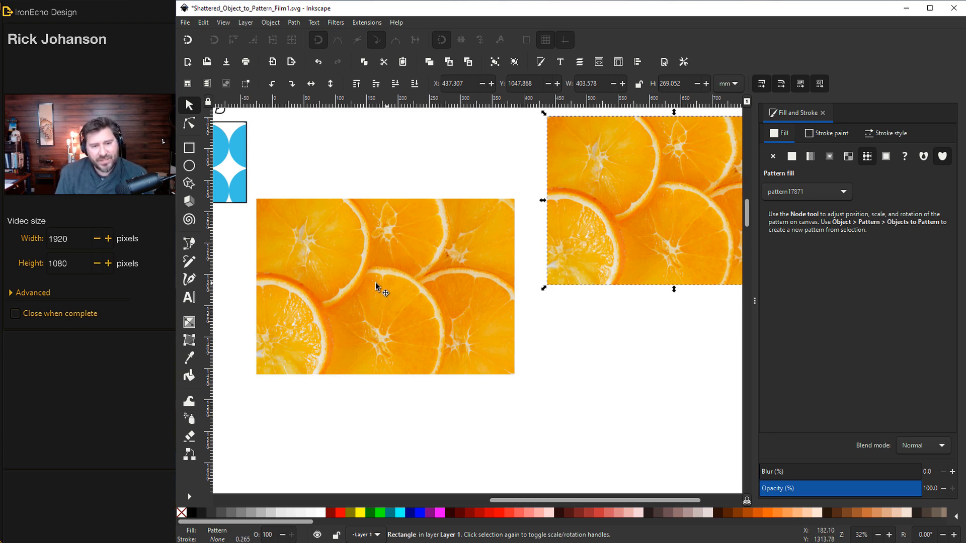
pyautogui.moveTo(368, 255); pyautogui.dragTo(375, 219)
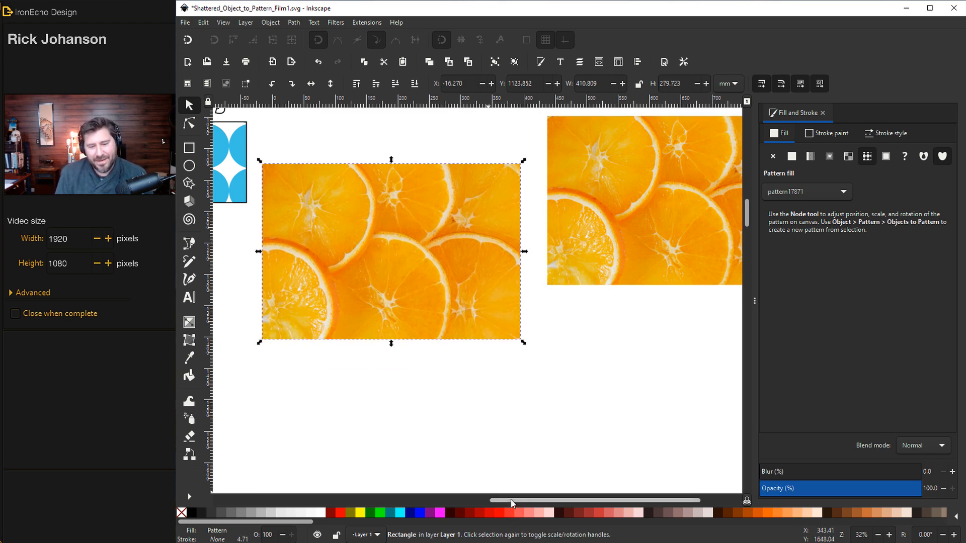
# - Lay the diagonal black line across the pattern-filled rectangle in front of it, and select both objects
pyautogui.moveTo(511, 500); pyautogui.dragTo(480, 500)
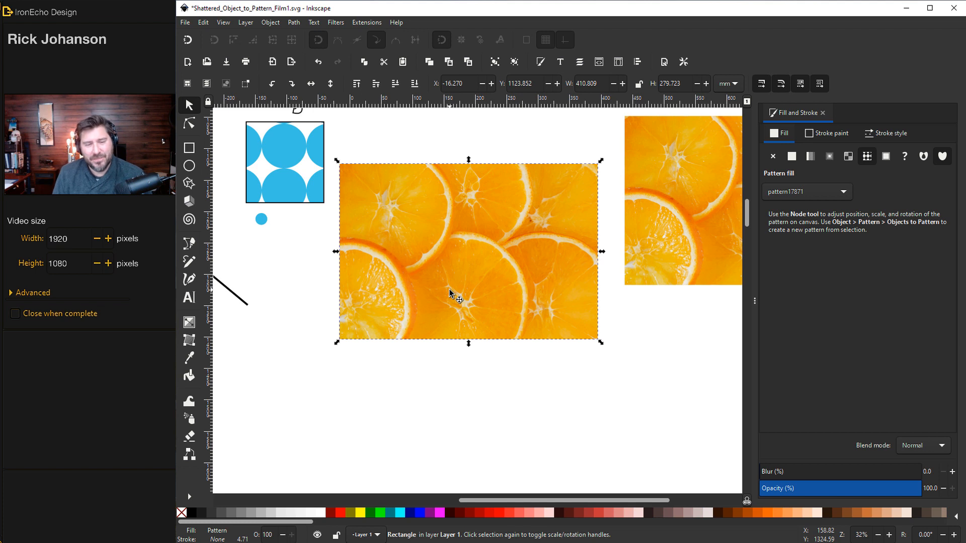
pyautogui.click(281, 308)
pyautogui.moveTo(248, 306); pyautogui.dragTo(616, 363)
pyautogui.click(356, 83)
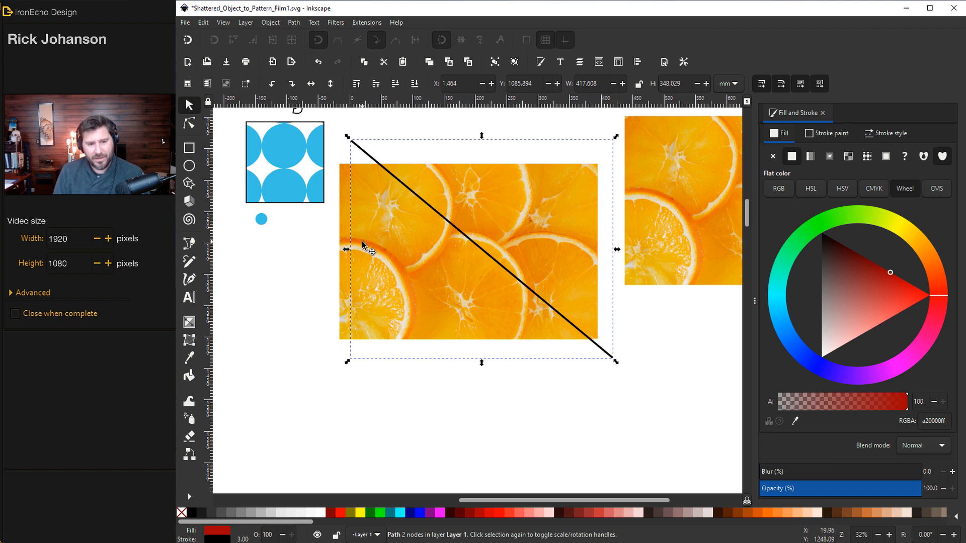
pyautogui.keyDown('shift'); pyautogui.click(343, 232); pyautogui.keyUp('shift')
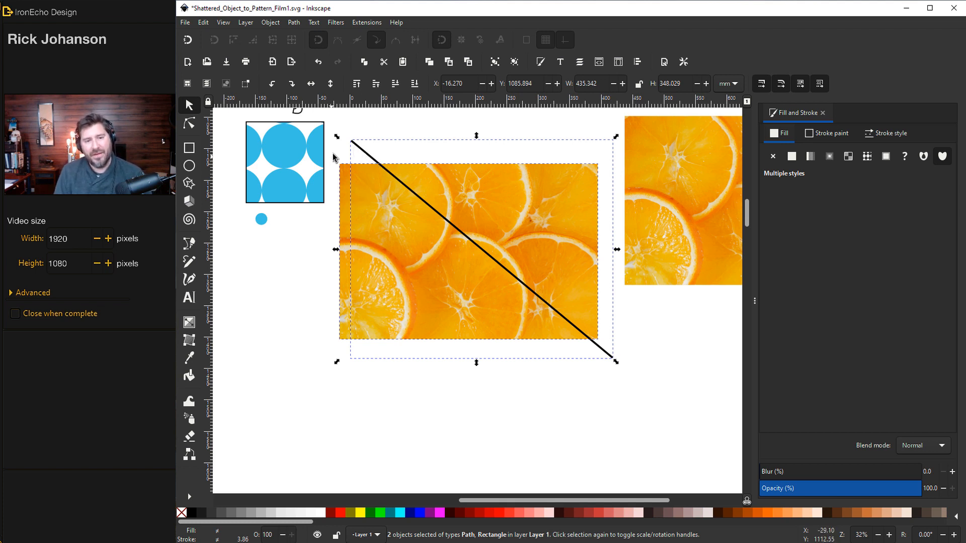
# - Divide the pattern-filled orange rectangle along the diagonal line with the Division path operation, and pull the two pieces apart
pyautogui.click(293, 22)
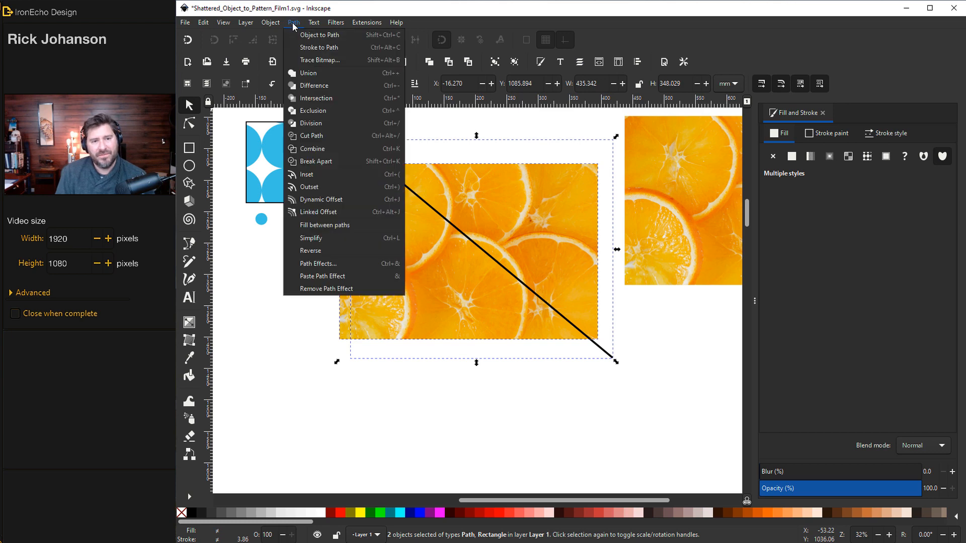
pyautogui.click(312, 124)
pyautogui.click(315, 223)
pyautogui.moveTo(421, 272); pyautogui.dragTo(413, 297)
pyautogui.moveTo(499, 230)
pyautogui.mouseDown()
pyautogui.moveTo(479, 223)
pyautogui.moveTo(506, 232)
pyautogui.mouseUp()
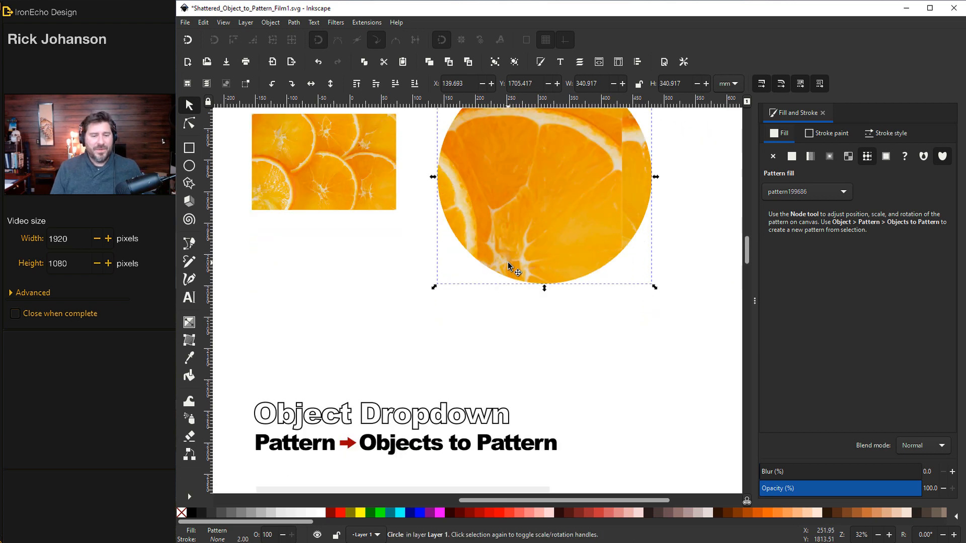
# - Draw a straight diagonal line with the Bezier tool across the 2021 group, and select both the line and the group
pyautogui.scroll(-3, 508, 266)
pyautogui.scroll(-3, 508, 265)
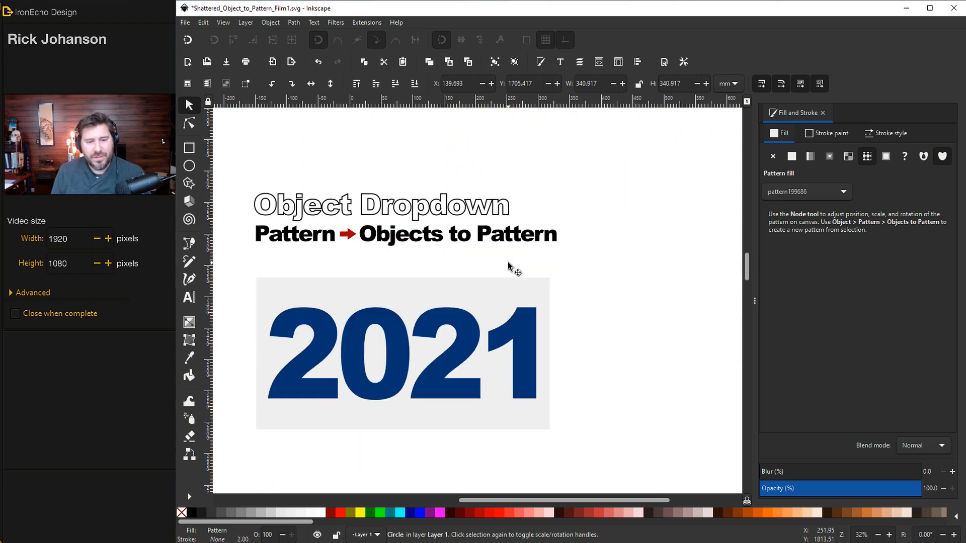
pyautogui.click(460, 295)
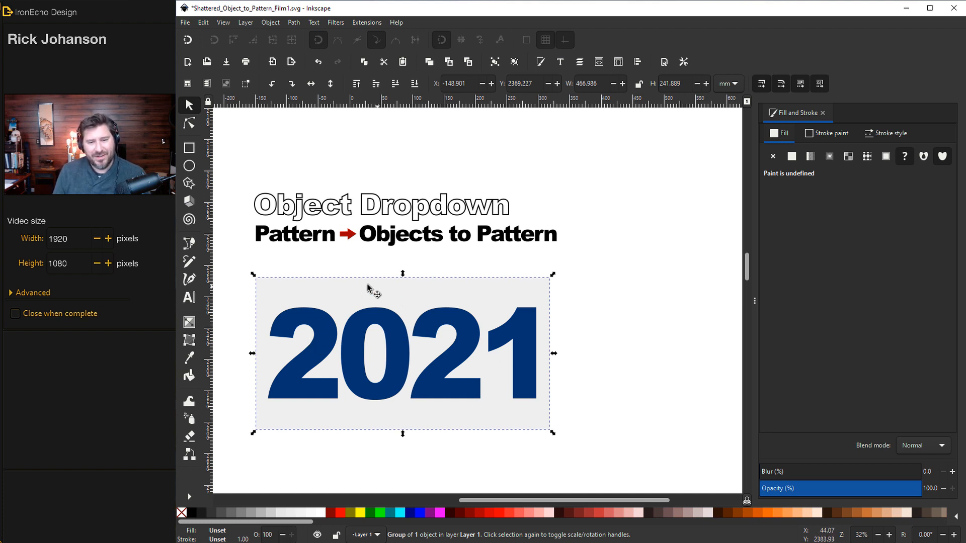
pyautogui.press('b')
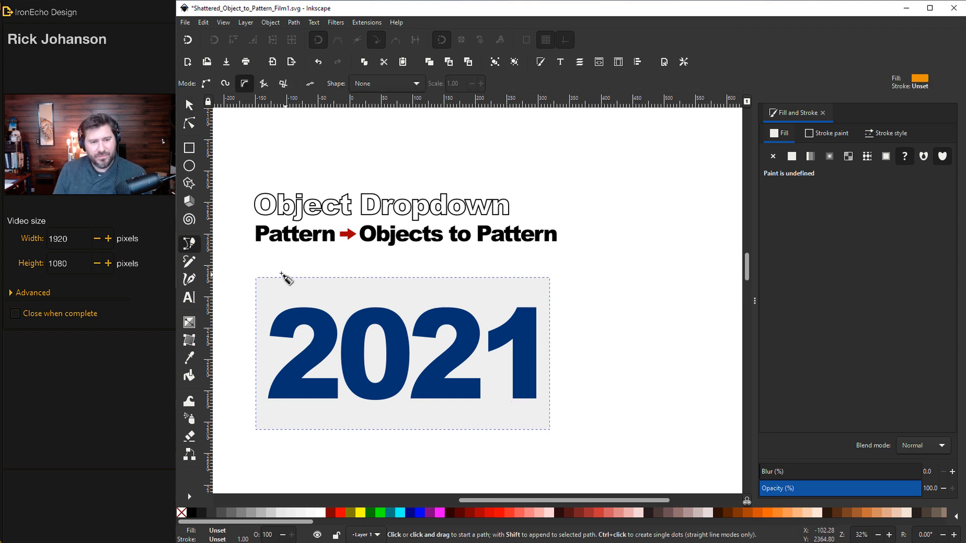
pyautogui.click(253, 263)
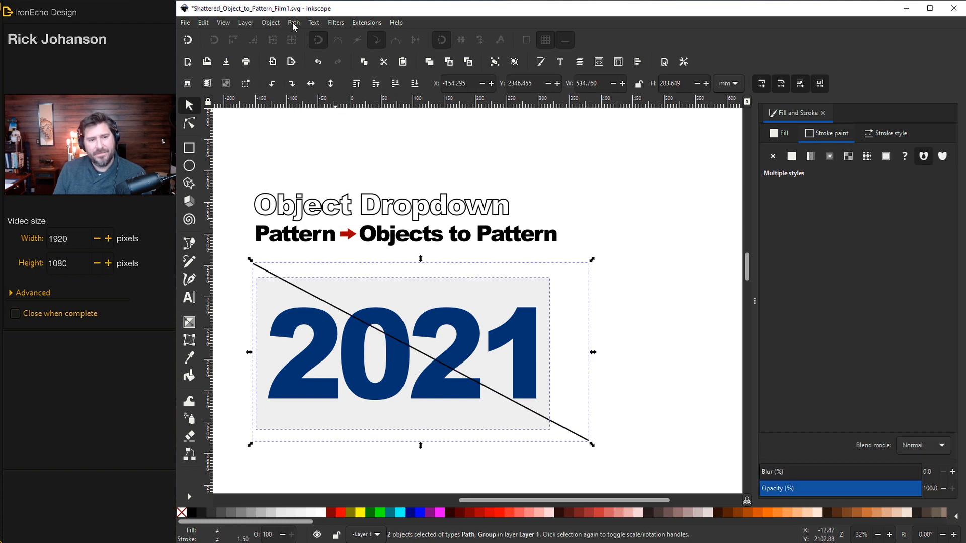
# - Try to divide the 2021 group with the diagonal line, and delete the line
pyautogui.click(294, 23)
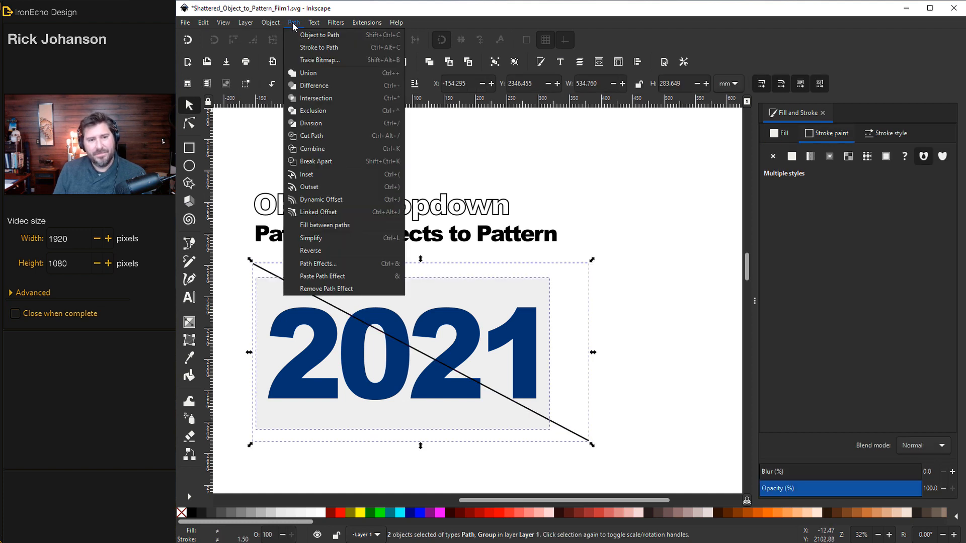
pyautogui.click(307, 123)
pyautogui.click(637, 317)
pyautogui.moveTo(330, 302); pyautogui.dragTo(359, 286)
pyautogui.press('Delete')
# - Convert the 2021 group into a pattern with Objects to Pattern
pyautogui.click(360, 290)
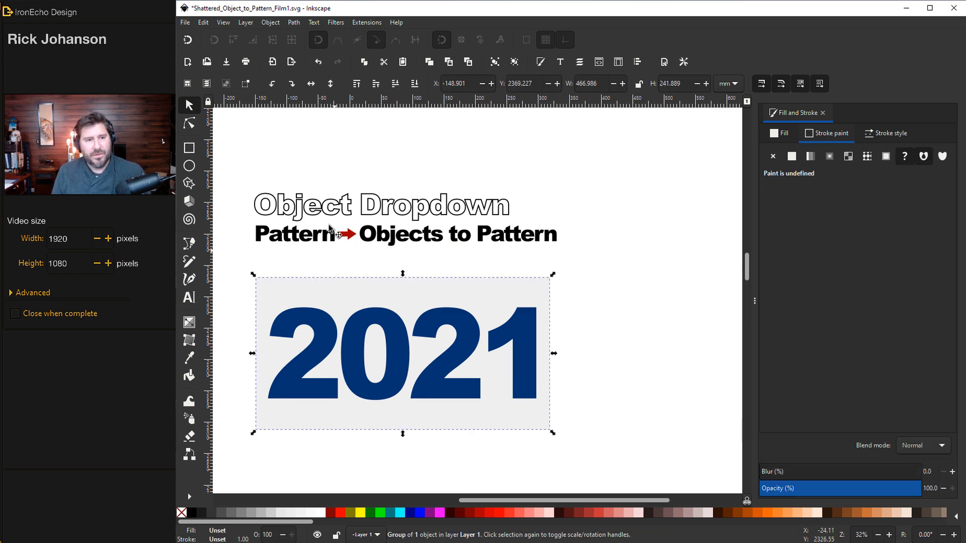
pyautogui.click(274, 23)
pyautogui.moveTo(301, 174)
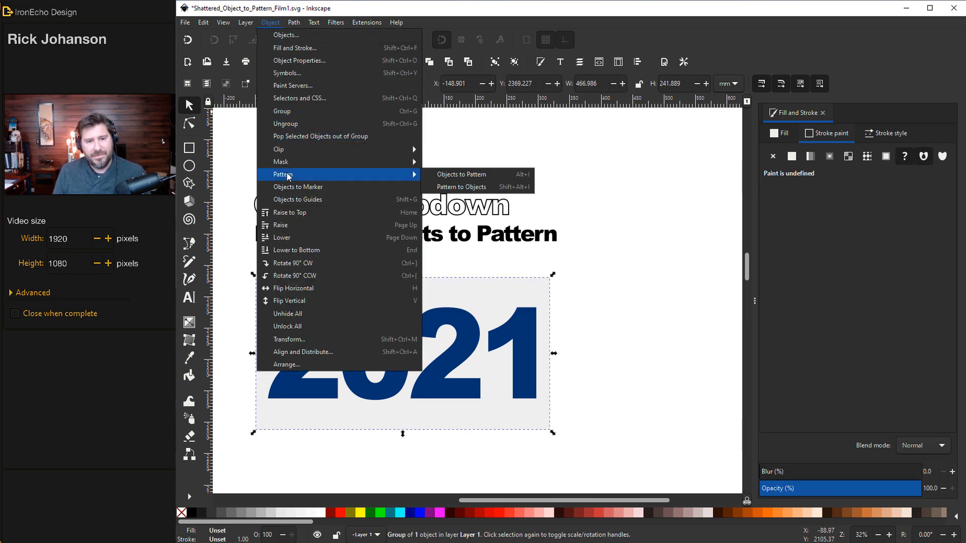
pyautogui.click(470, 177)
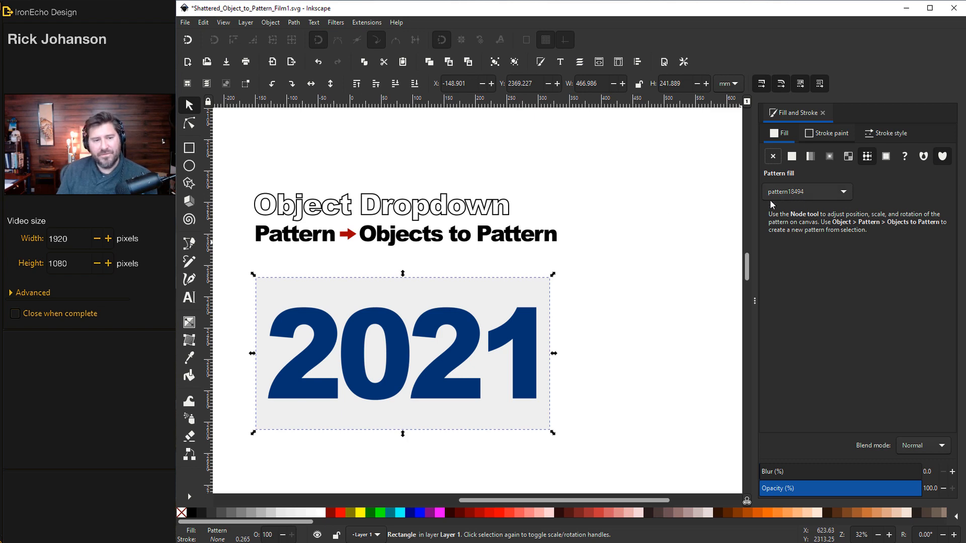
# - Draw a rectangle about 471 by 242 mm below the 2021 graphic and fill it with the pattern18494 pattern
pyautogui.click(189, 147)
pyautogui.scroll(-5, 302, 352)
pyautogui.moveTo(260, 324)
pyautogui.mouseDown()
pyautogui.moveTo(438, 424)
pyautogui.moveTo(550, 463)
pyautogui.moveTo(557, 475)
pyautogui.mouseUp()
pyautogui.click(867, 156)
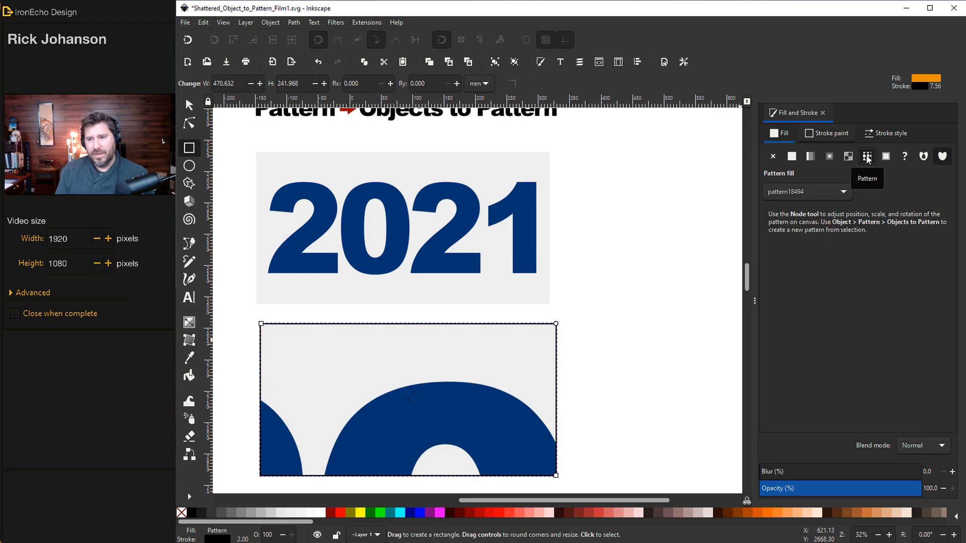
# - Enlarge the new rectangle from two opposite corners with the Node tool to expose the whole 2021 pattern tile
pyautogui.scroll(-2, 534, 297)
pyautogui.scroll(1, 534, 298)
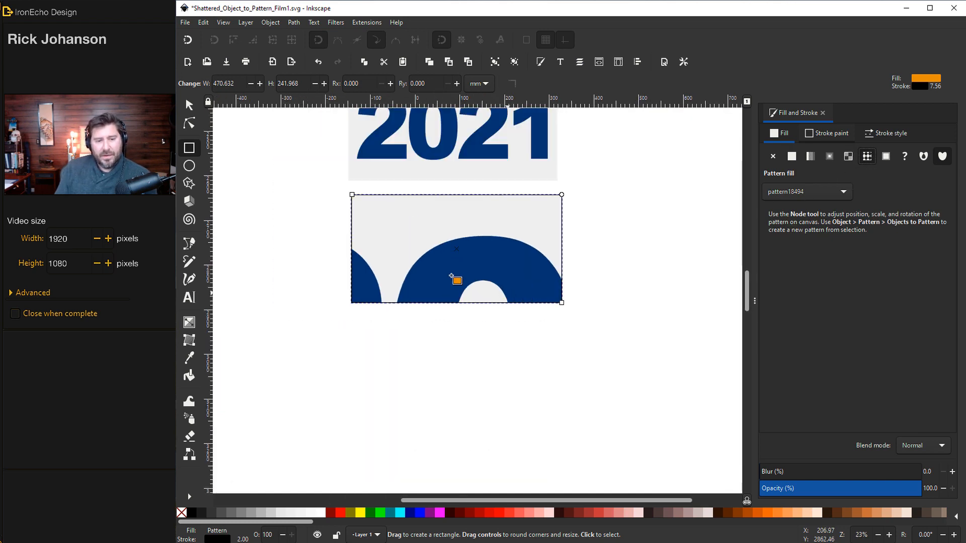
pyautogui.click(190, 106)
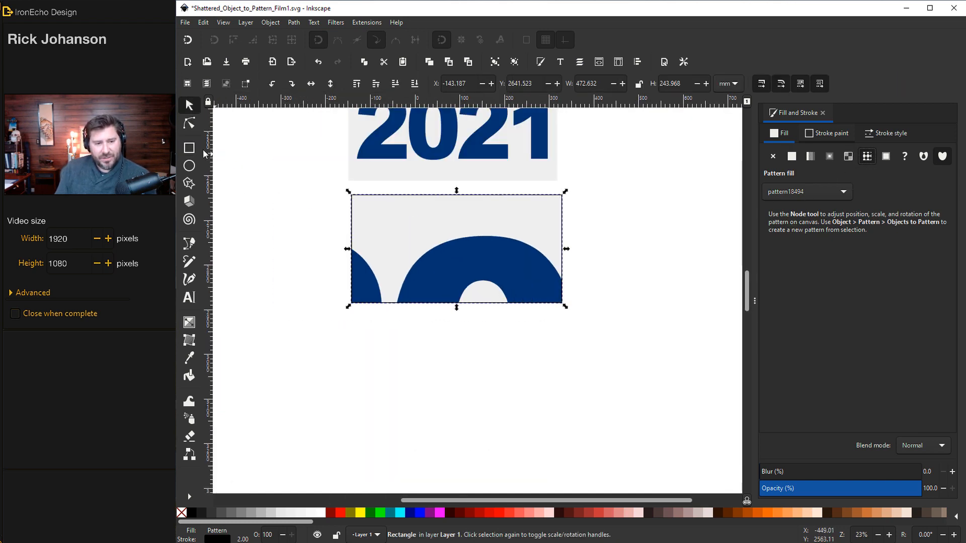
pyautogui.click(189, 124)
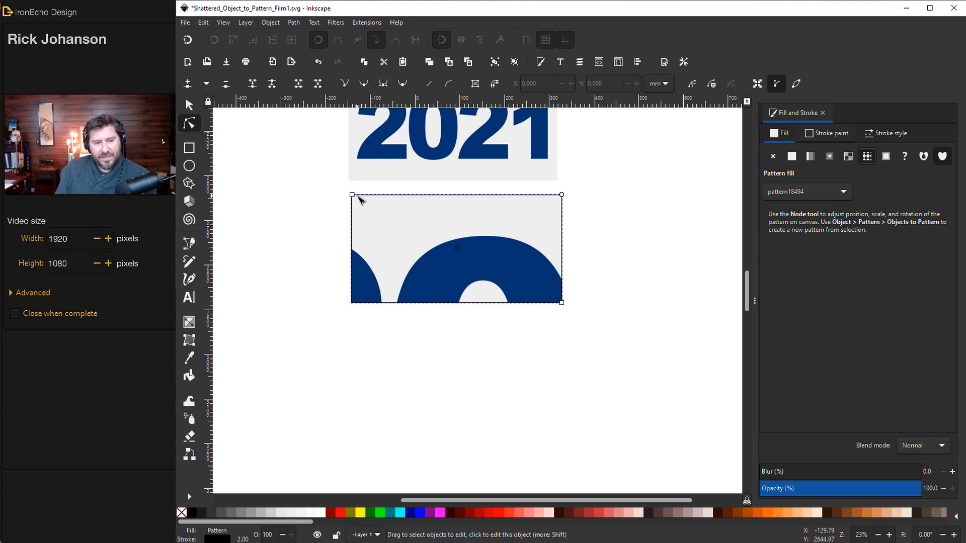
pyautogui.moveTo(353, 195); pyautogui.dragTo(237, 192)
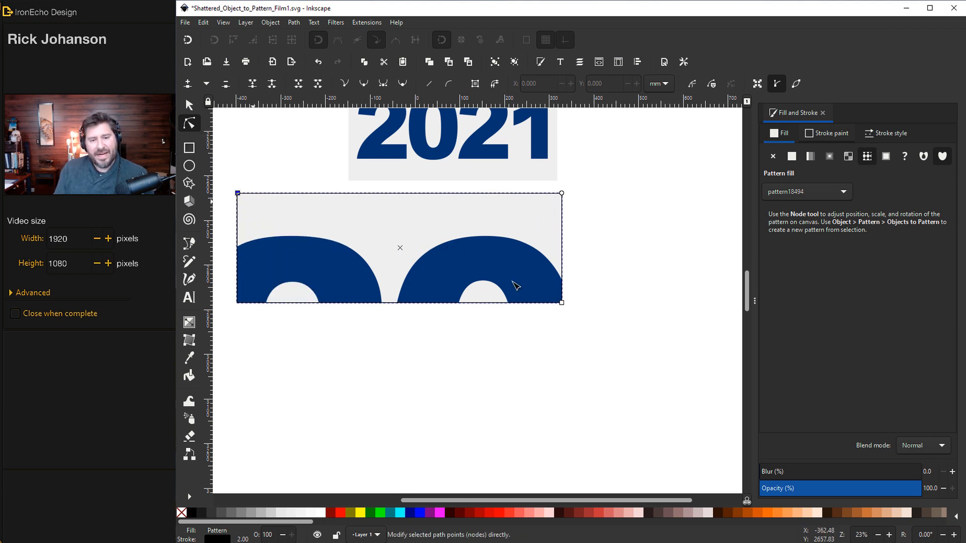
pyautogui.moveTo(562, 304); pyautogui.dragTo(730, 465)
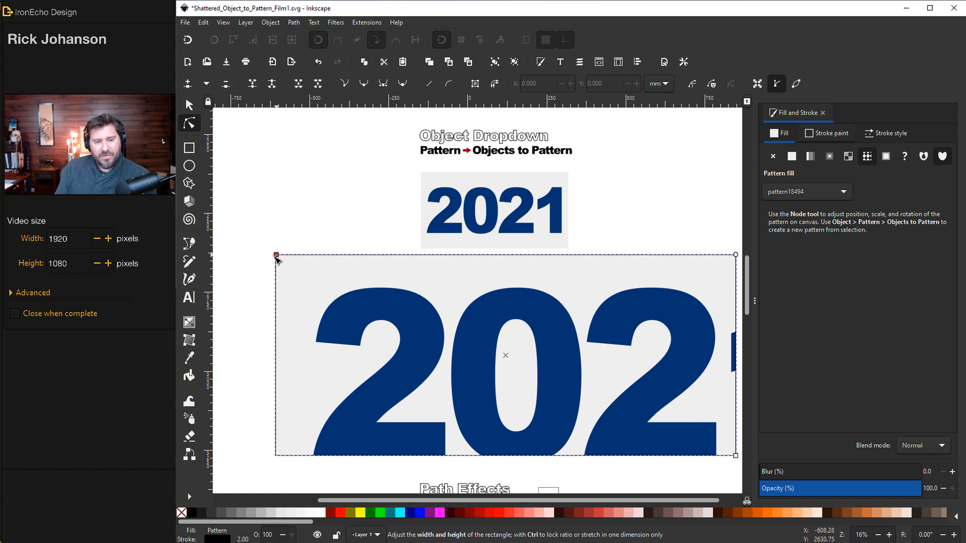
pyautogui.moveTo(276, 255); pyautogui.dragTo(231, 259)
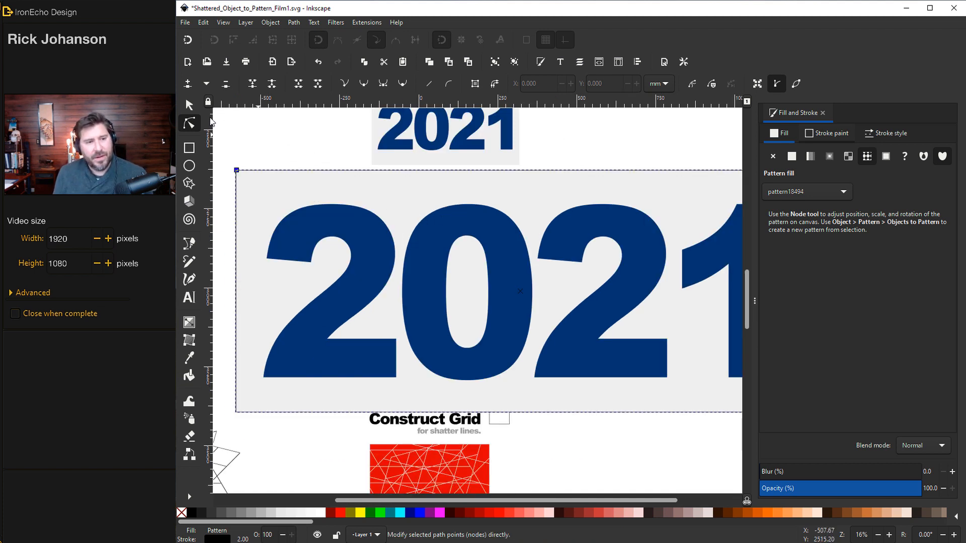
# - Scale the 2021 pattern rectangle to about 1050 by 448 mm, and move it below the red shattered rectangle
pyautogui.click(189, 105)
pyautogui.moveTo(233, 167); pyautogui.dragTo(287, 215)
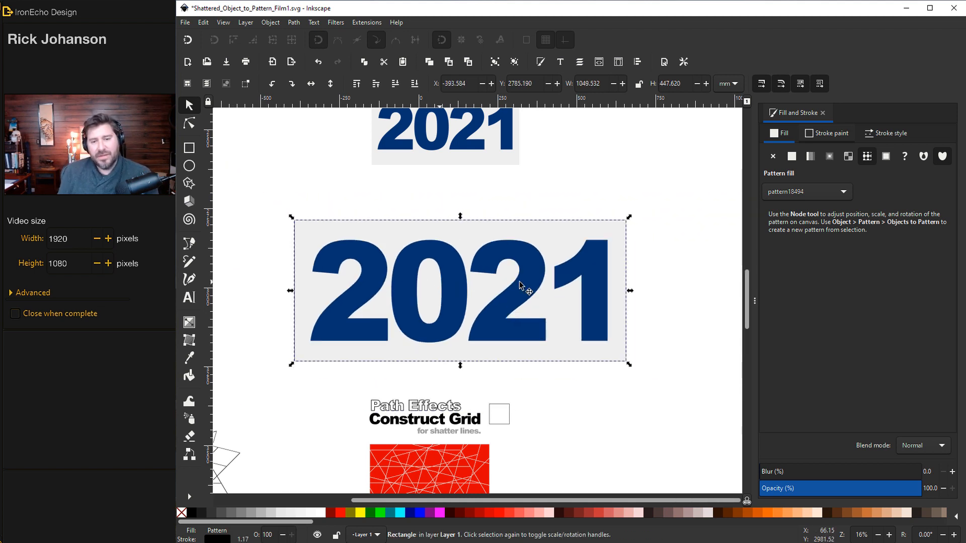
pyautogui.moveTo(523, 290); pyautogui.dragTo(493, 237)
pyautogui.scroll(-2, 489, 321)
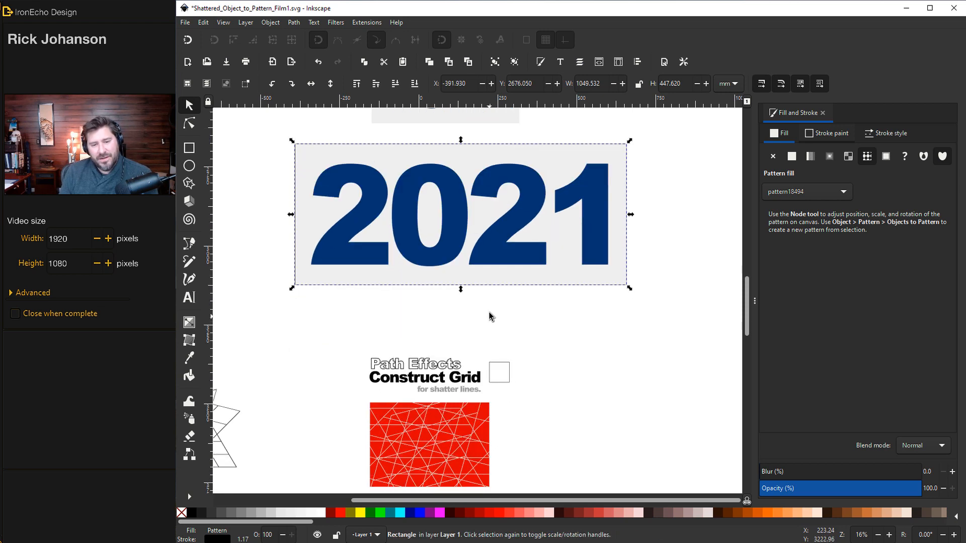
pyautogui.scroll(-1, 490, 301)
pyautogui.moveTo(420, 196); pyautogui.dragTo(523, 418)
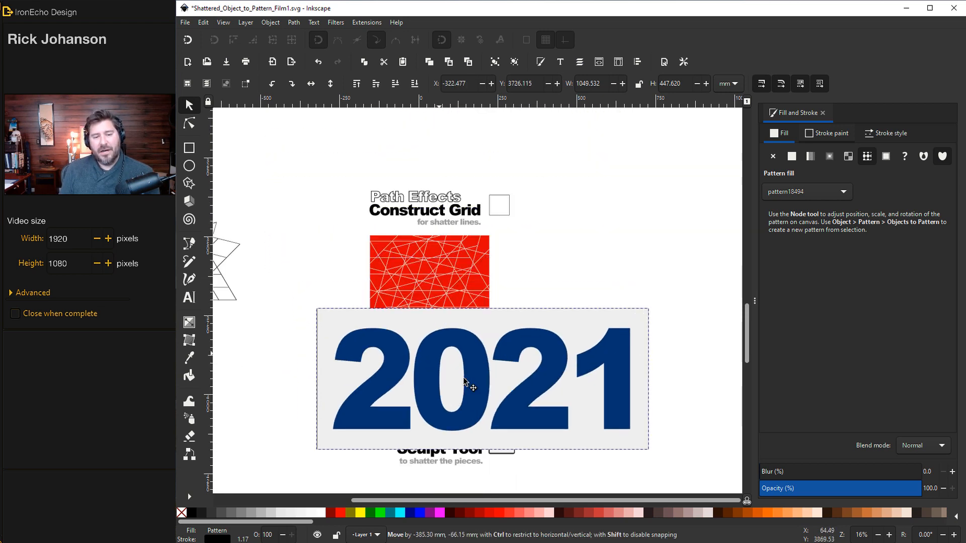
# - Move the small outlined square beside the Construct Grid heading slightly away from the text
pyautogui.scroll(2, 437, 279)
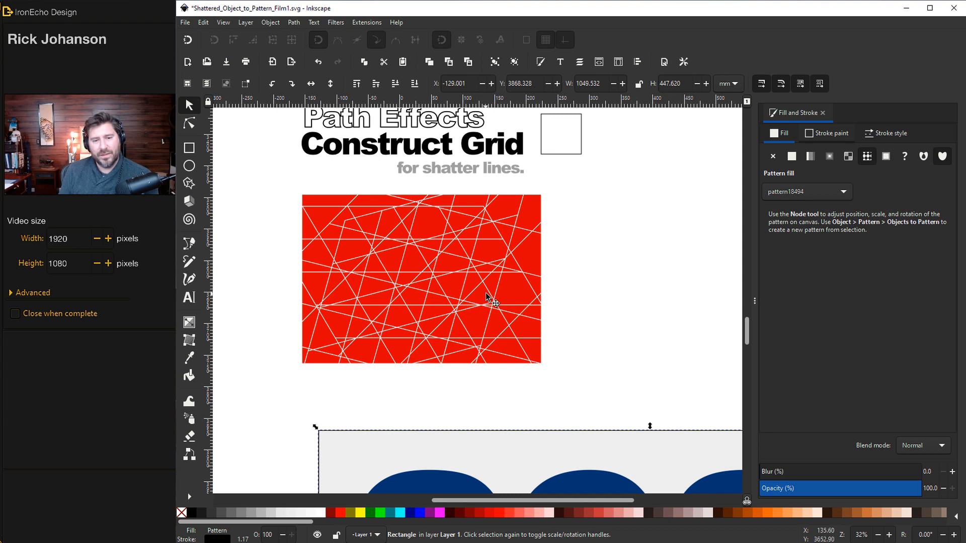
pyautogui.scroll(2, 511, 302)
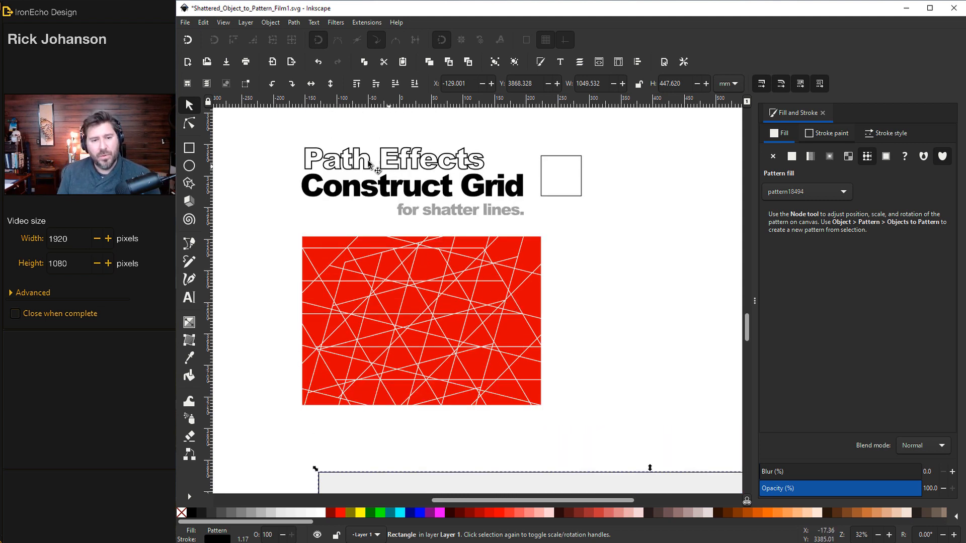
pyautogui.click(294, 23)
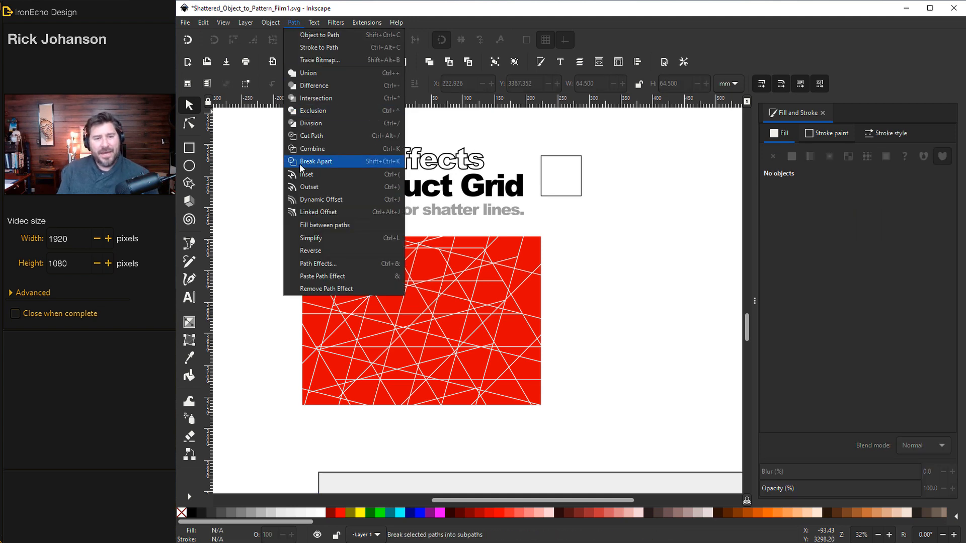
pyautogui.click(296, 21)
pyautogui.moveTo(569, 163); pyautogui.dragTo(592, 203)
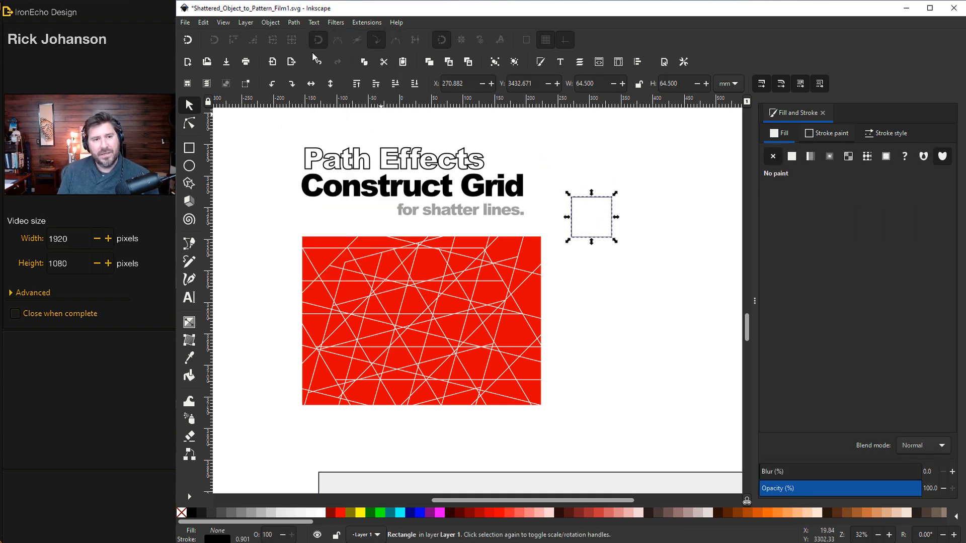
# - Apply the Construct grid path effect to the small outlined square
pyautogui.click(294, 22)
pyautogui.click(327, 262)
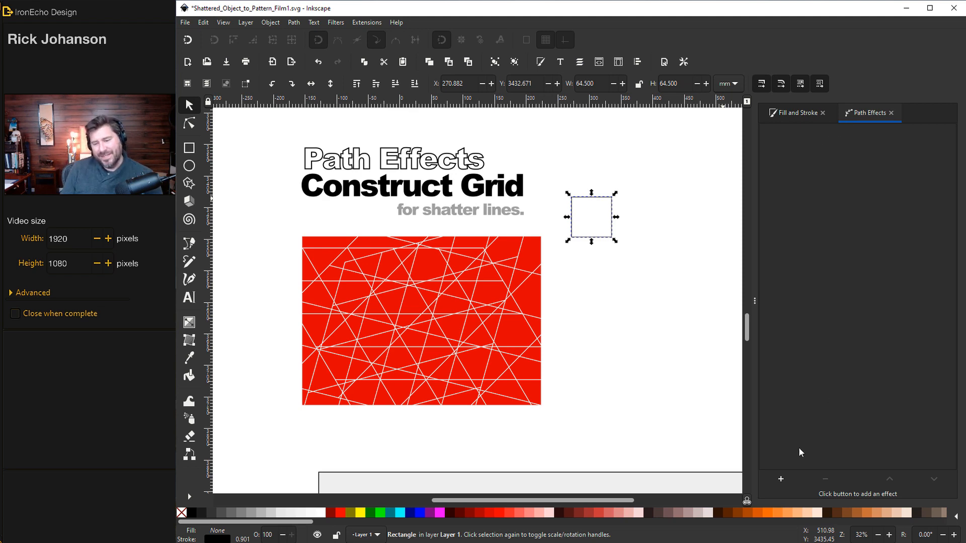
pyautogui.click(780, 479)
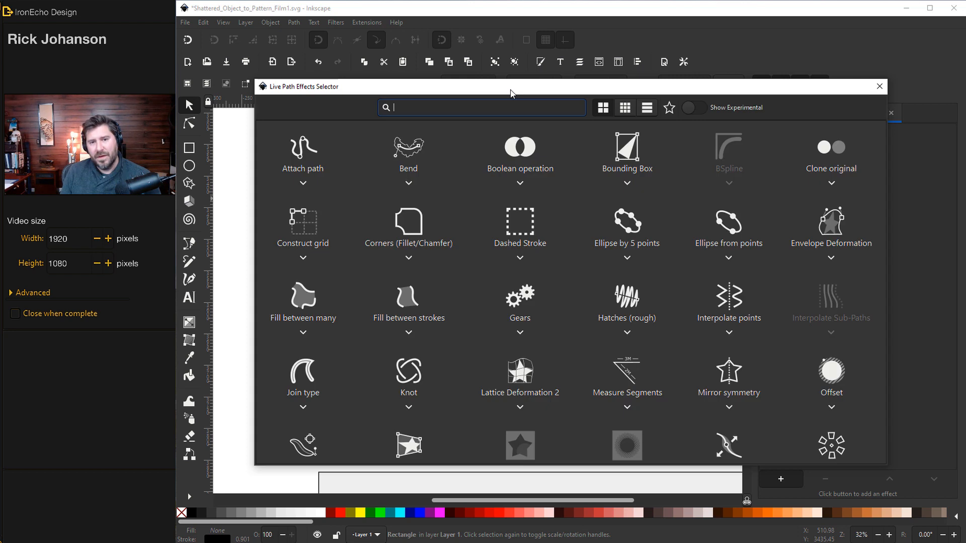
pyautogui.moveTo(508, 94); pyautogui.dragTo(480, 68)
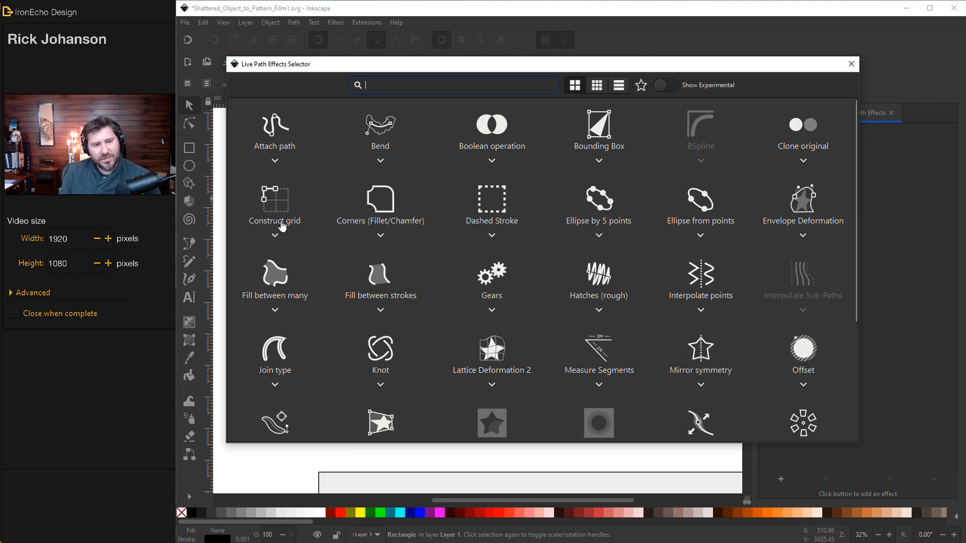
pyautogui.click(276, 239)
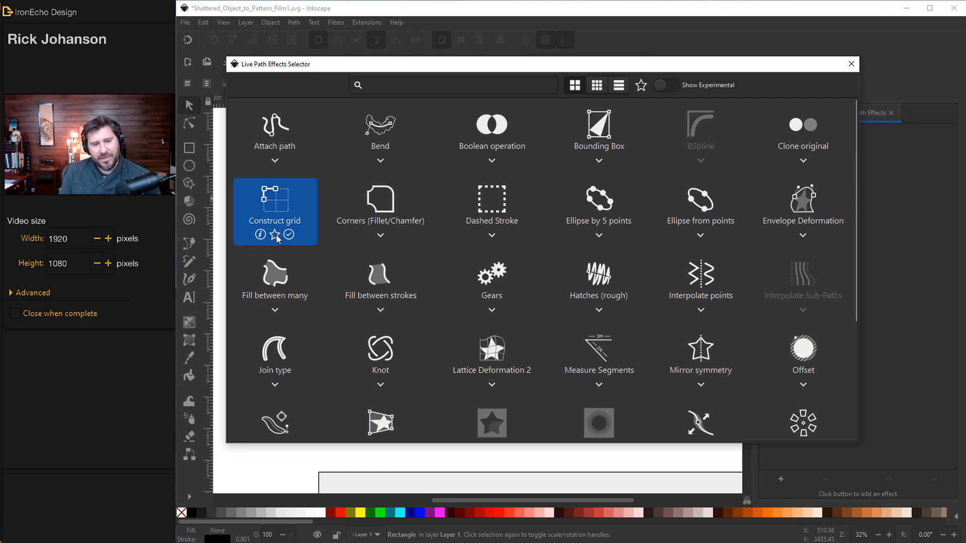
pyautogui.moveTo(261, 235)
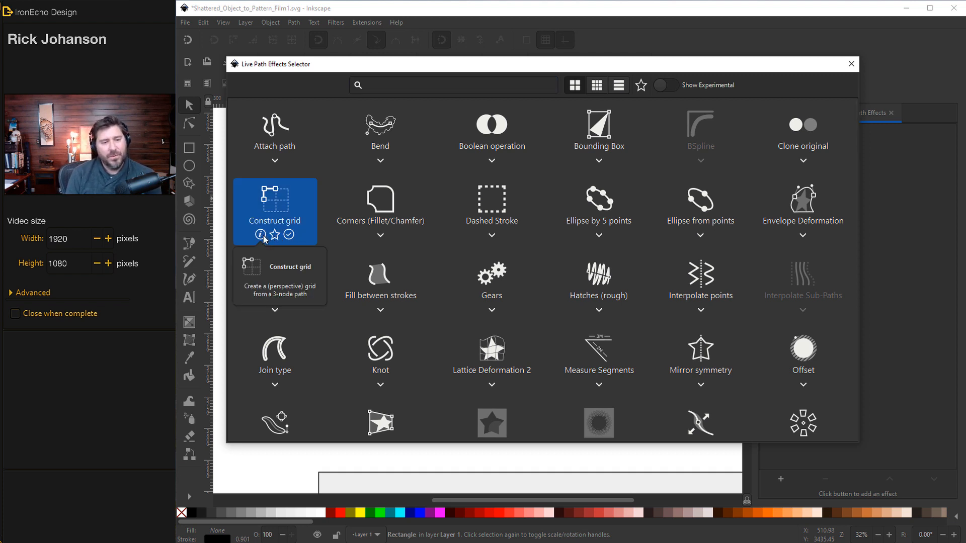
pyautogui.click(288, 234)
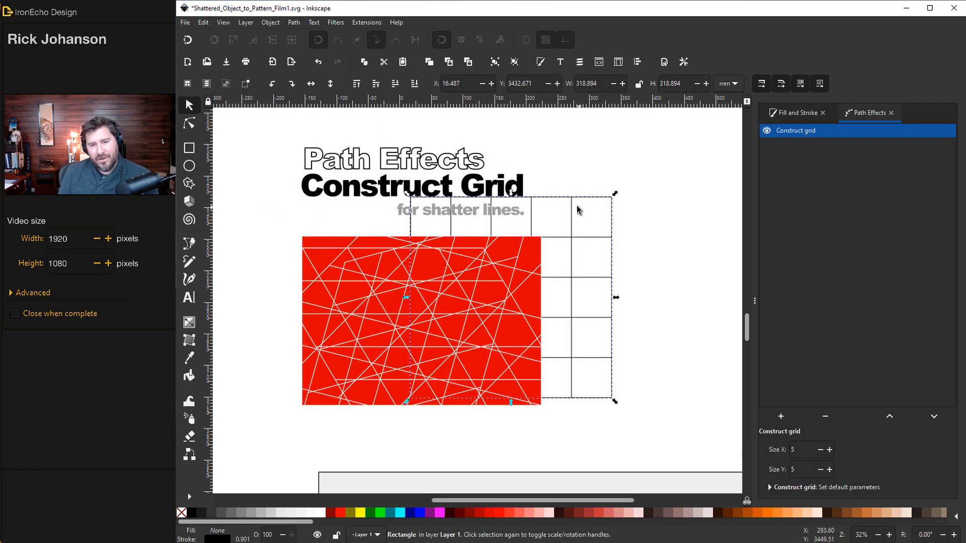
# - Shift the constructed grid farther out beside the red rectangle, and set its Size X and Size Y to 6
pyautogui.moveTo(571, 206); pyautogui.dragTo(653, 176)
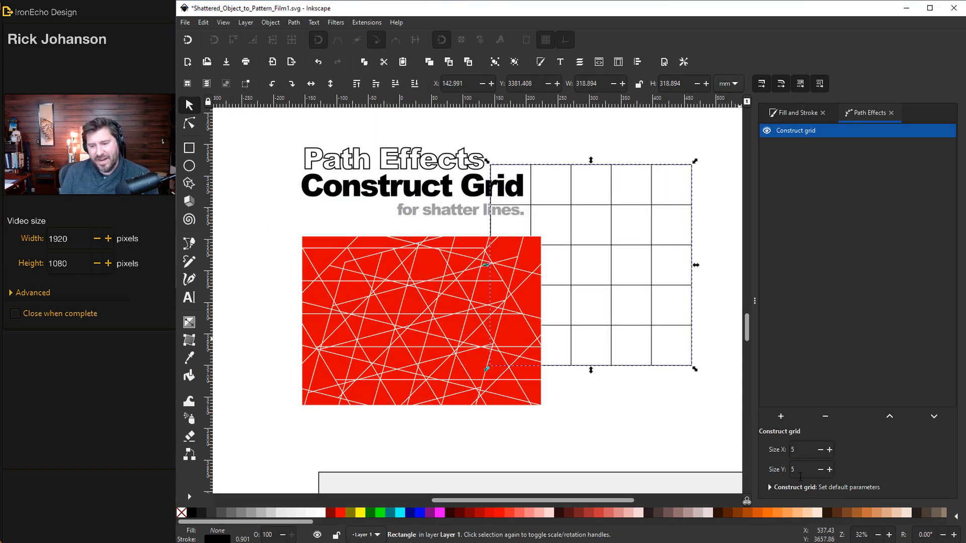
pyautogui.moveTo(614, 204); pyautogui.dragTo(618, 201)
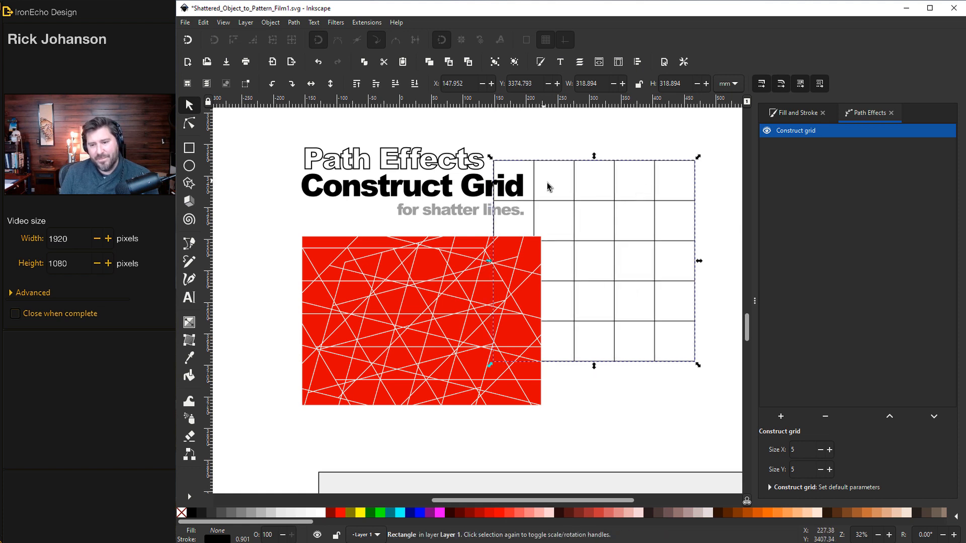
pyautogui.write('3')
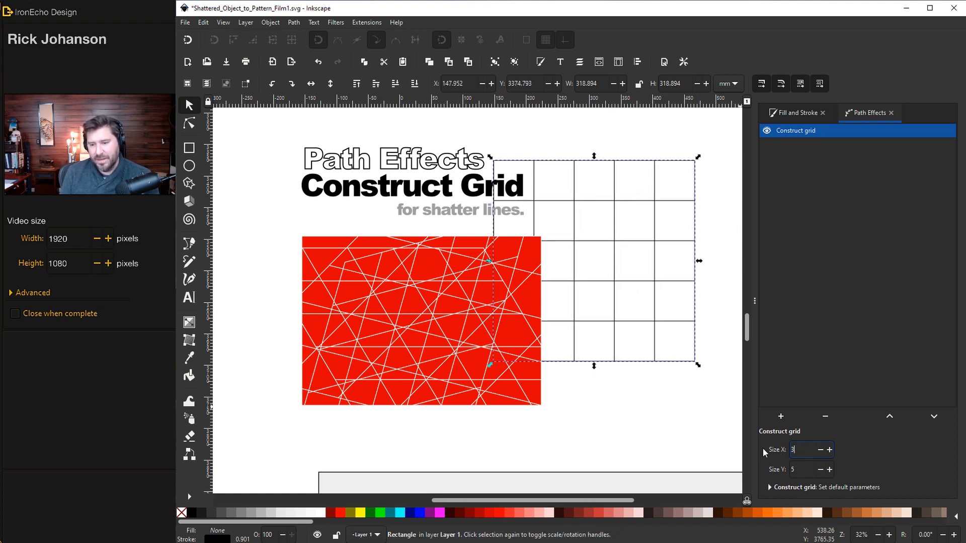
pyautogui.press('Tab')
pyautogui.write('3')
pyautogui.moveTo(797, 450); pyautogui.dragTo(784, 473)
pyautogui.write('66')
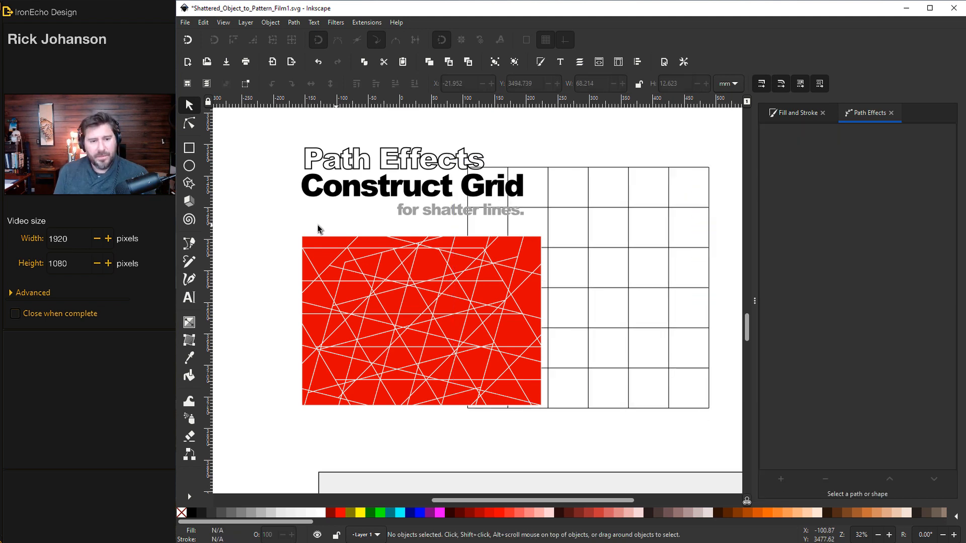
# - Delete all pieces of the red shattered rectangle beneath the Construct Grid heading
pyautogui.moveTo(277, 224); pyautogui.dragTo(593, 425)
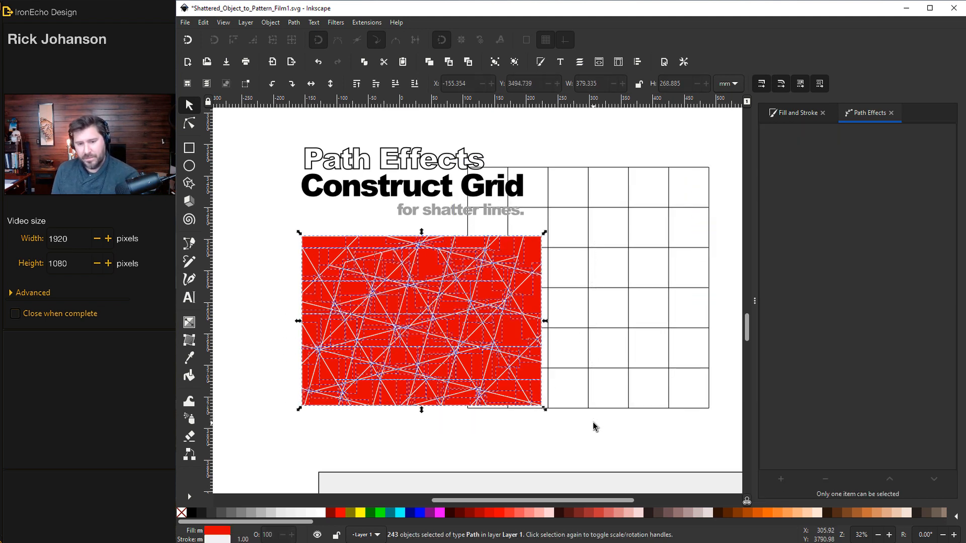
pyautogui.press('Delete')
pyautogui.moveTo(441, 500); pyautogui.dragTo(306, 498)
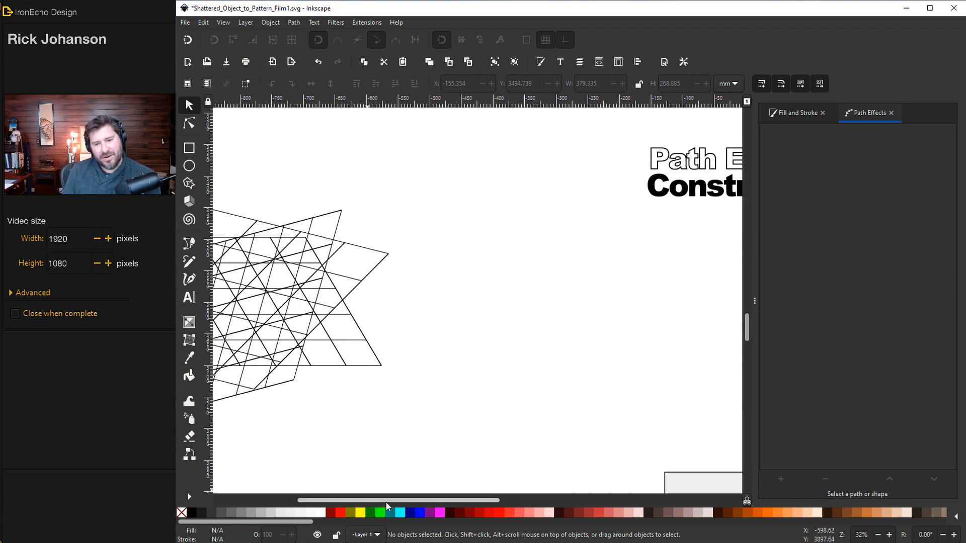
pyautogui.moveTo(385, 502); pyautogui.dragTo(535, 505)
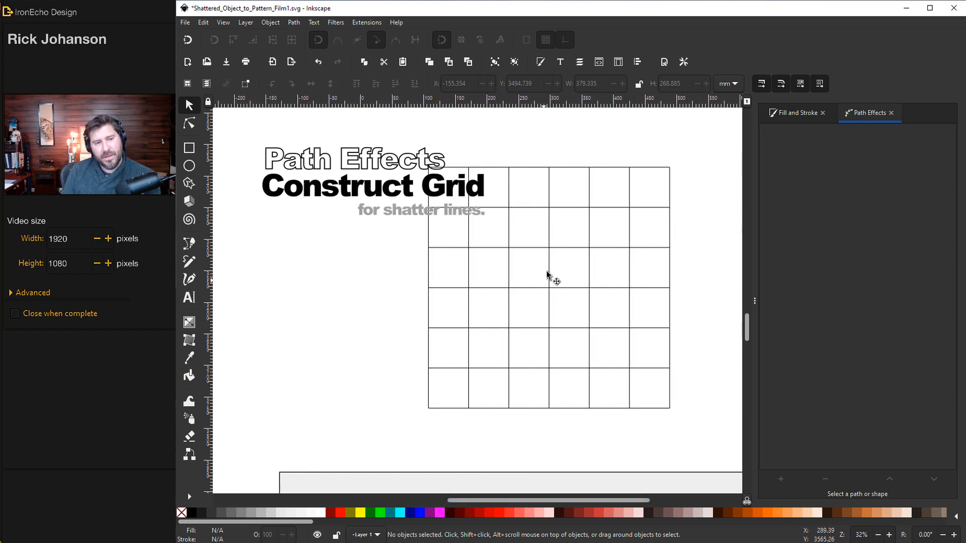
# - Reshape the constructed grid into a slanted parallelogram about 491 by 175 mm beneath the heading
pyautogui.click(529, 274)
pyautogui.press('n')
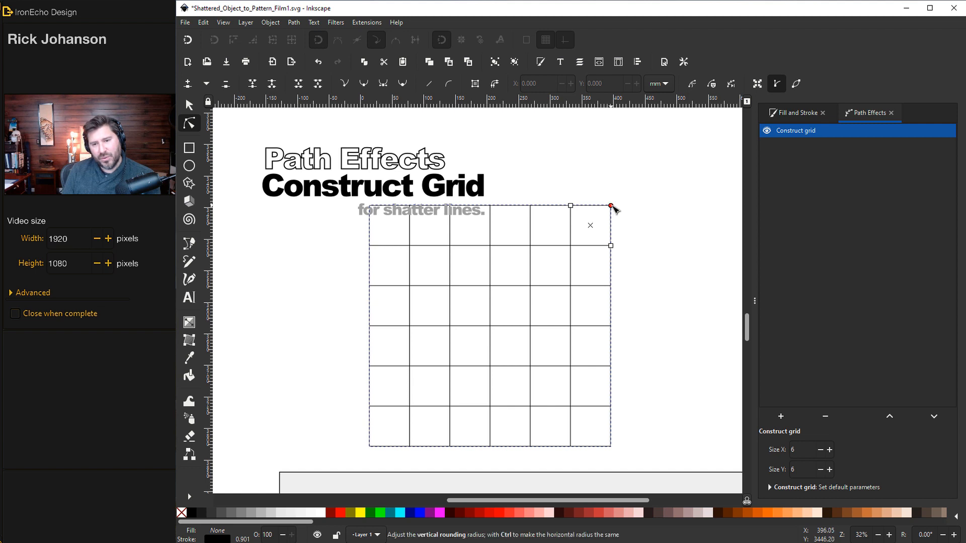
pyautogui.moveTo(611, 206); pyautogui.dragTo(565, 207)
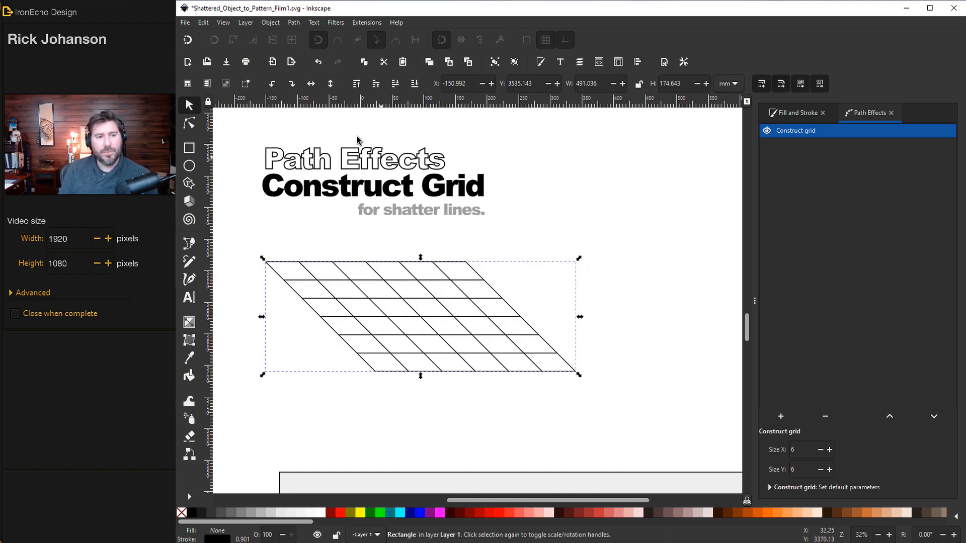
# - Overlay two rotated copies of the slanted grid, one flipped vertically at about 595 by 315 mm, one flipped horizontally at about 323 by 803 mm
pyautogui.click(331, 84)
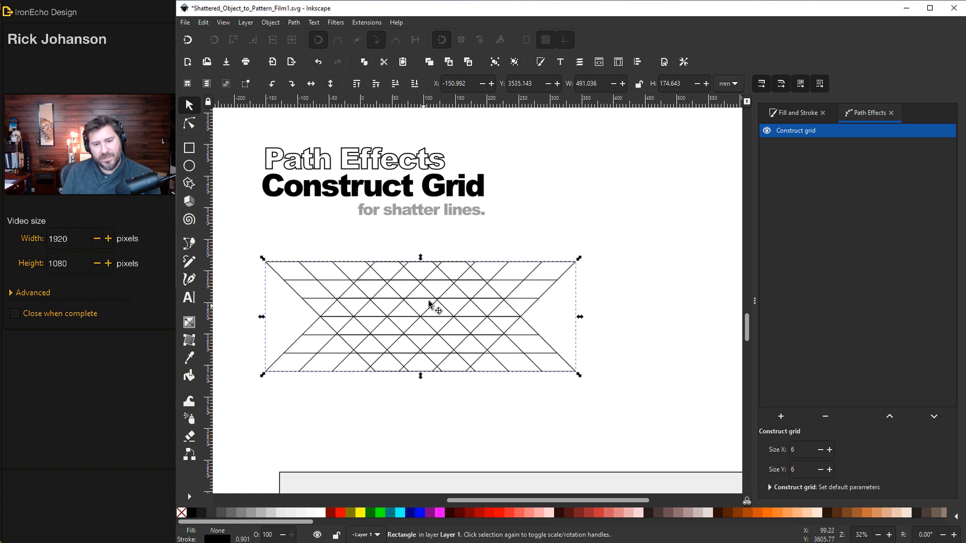
pyautogui.moveTo(445, 294); pyautogui.dragTo(422, 285)
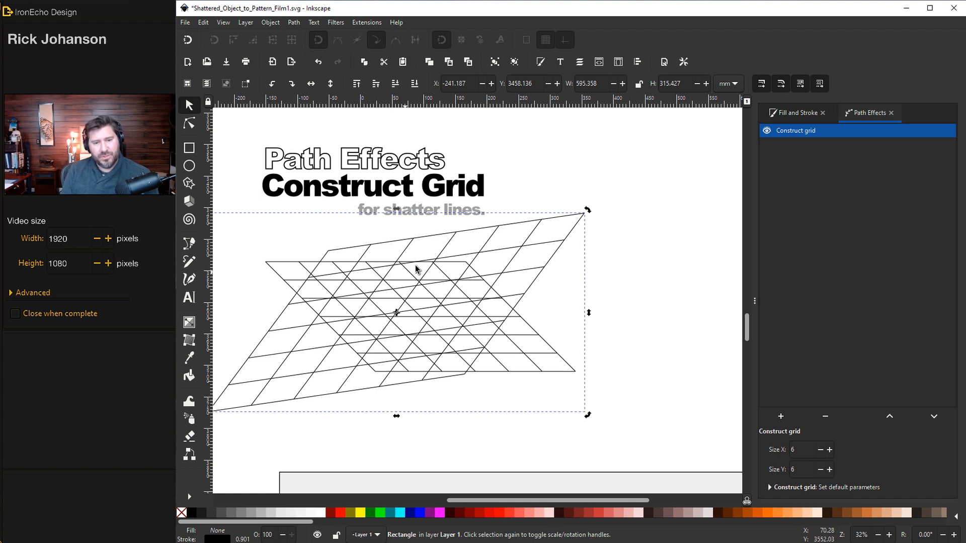
pyautogui.click(448, 272)
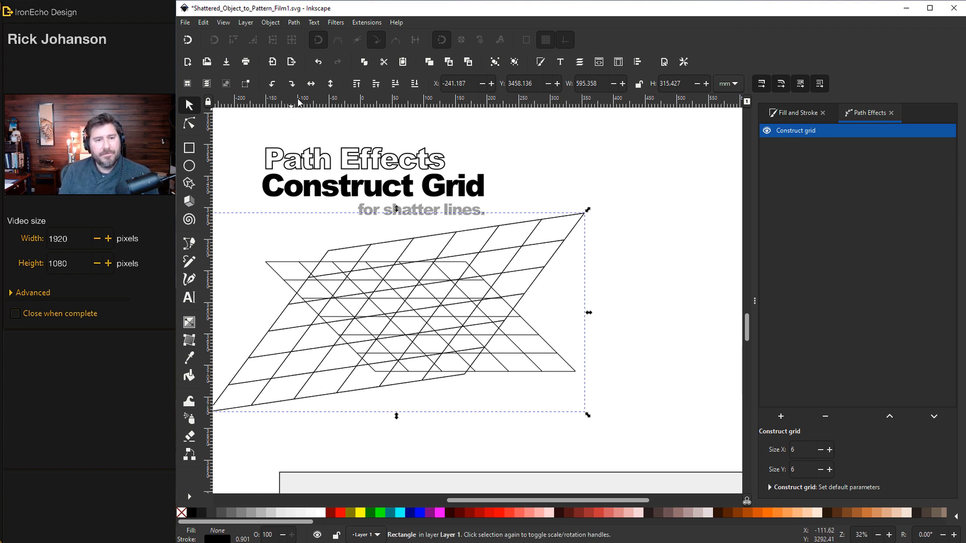
pyautogui.click(311, 83)
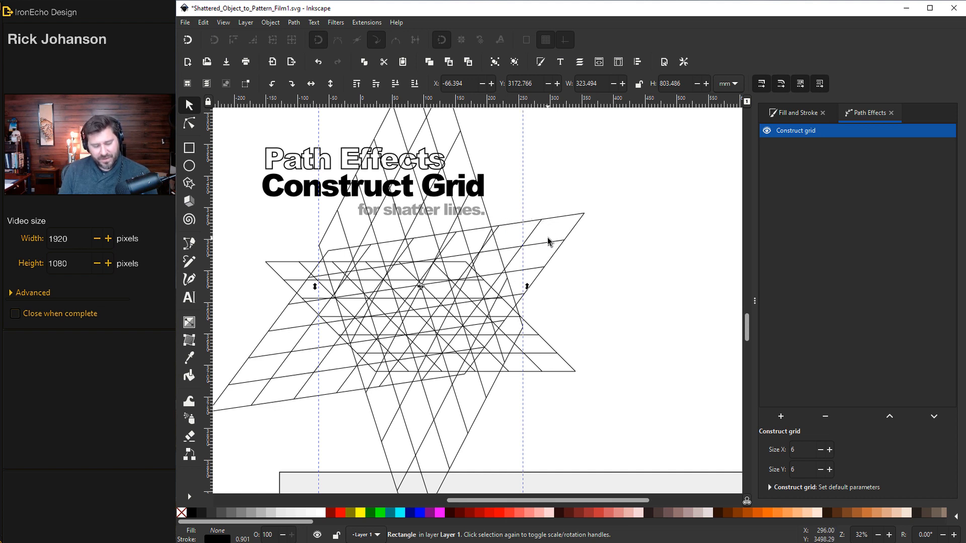
# - Combine the three overlapping grids into a single path
pyautogui.keyDown('shift'); pyautogui.click(554, 223); pyautogui.keyUp('shift')
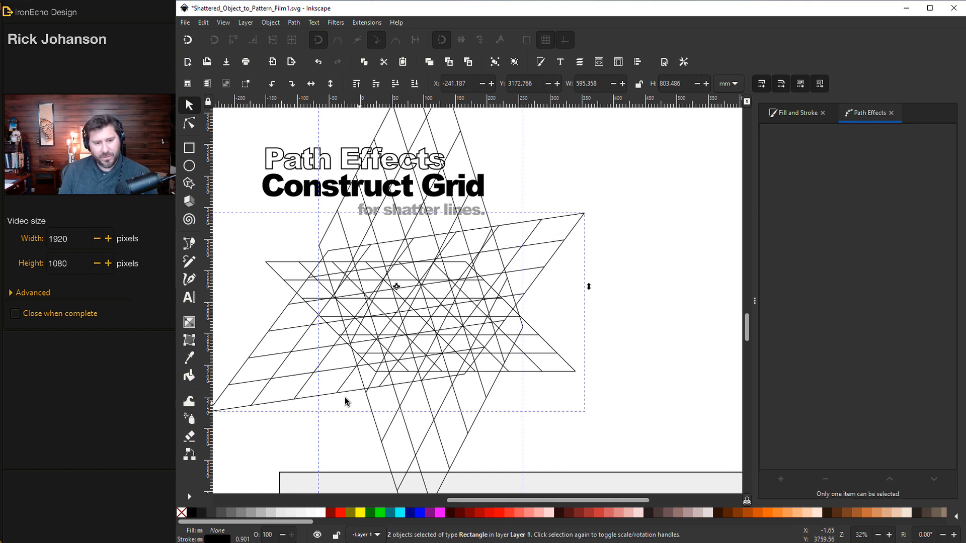
pyautogui.keyDown('shift'); pyautogui.click(286, 282); pyautogui.keyUp('shift')
pyautogui.click(295, 22)
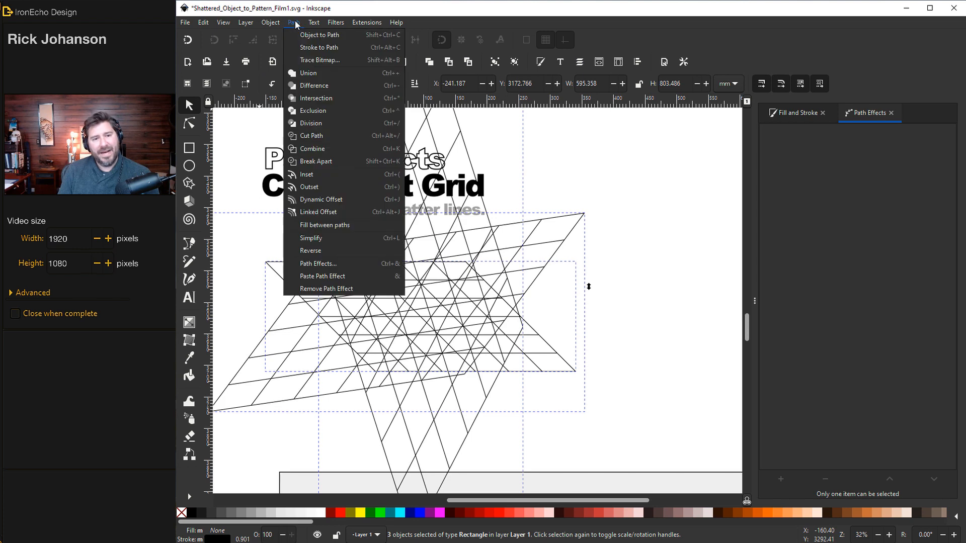
pyautogui.click(314, 148)
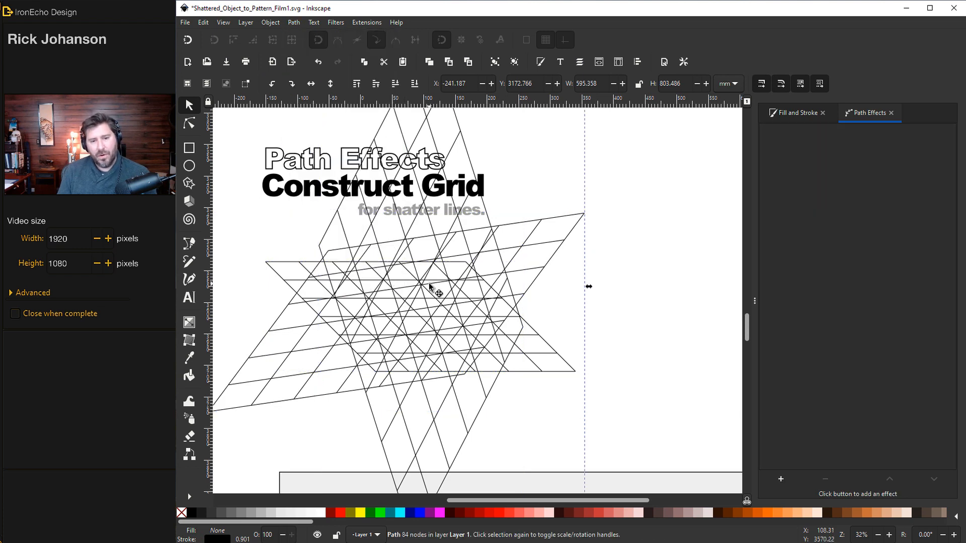
# - Scale the combined grid path to about 396 by 534 mm and move it to the right of the Construct Grid heading
pyautogui.scroll(4, 459, 295)
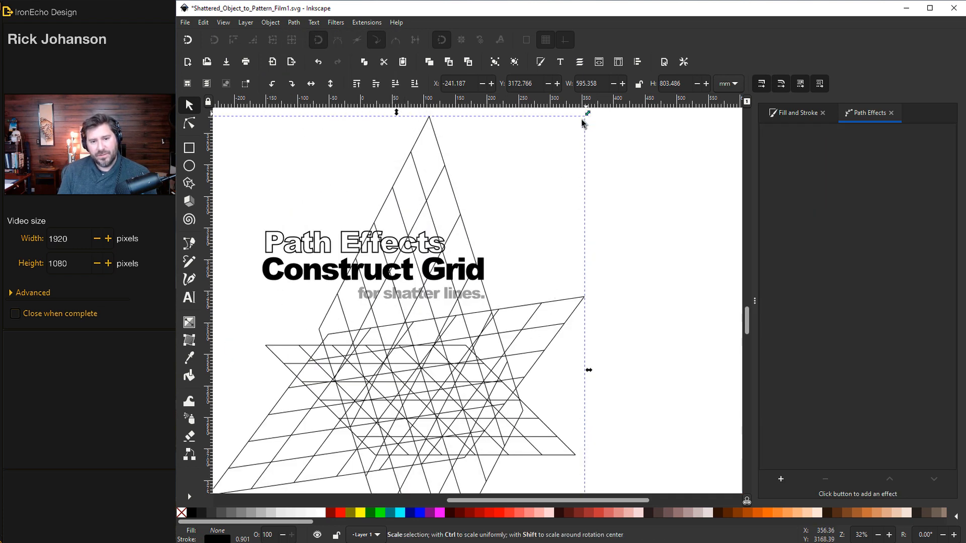
pyautogui.moveTo(582, 122); pyautogui.dragTo(519, 204)
pyautogui.moveTo(429, 370); pyautogui.dragTo(556, 366)
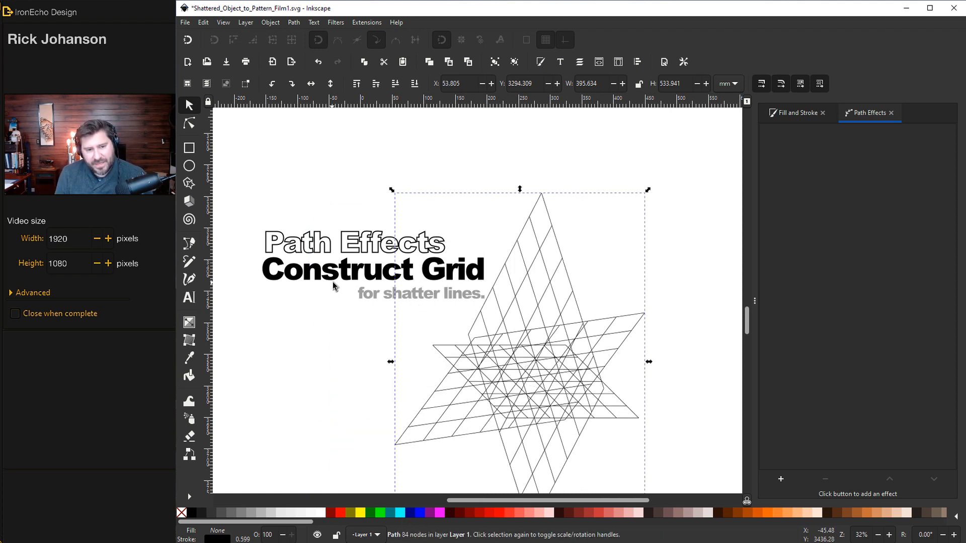
pyautogui.click(367, 295)
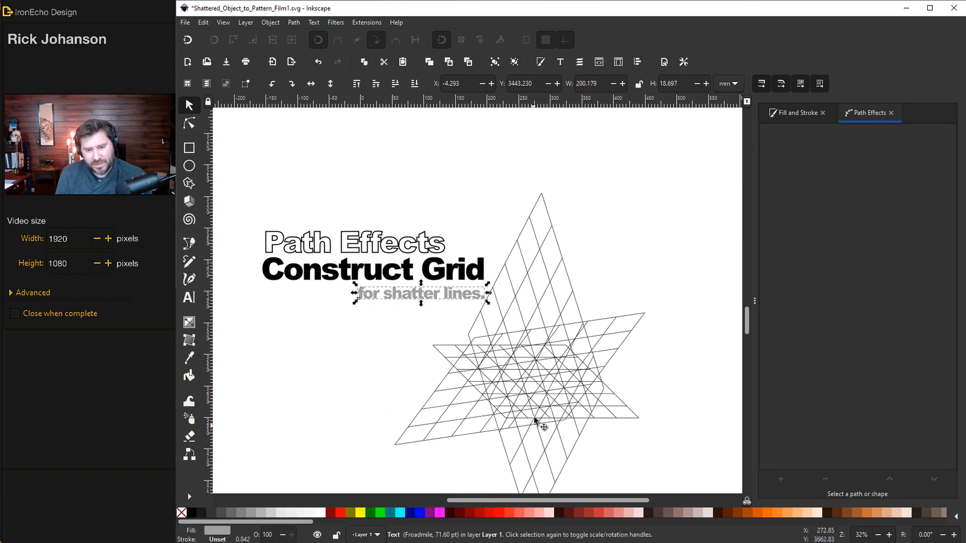
pyautogui.click(550, 396)
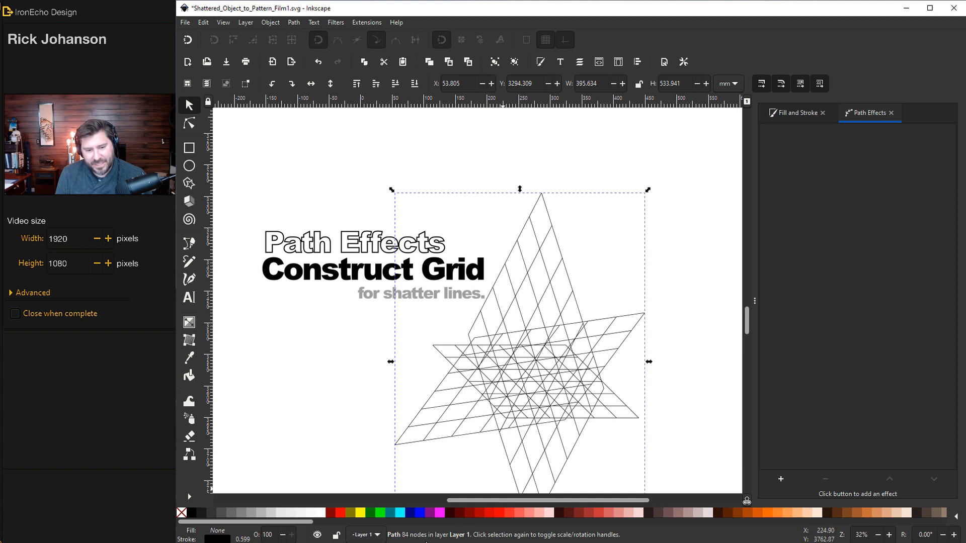
pyautogui.moveTo(548, 360); pyautogui.dragTo(594, 310)
# - Position the combined grid over the 2021 pattern rectangle and enlarge it to about 1244 by 1678 mm so it covers the rectangle
pyautogui.scroll(-5, 513, 405)
pyautogui.click(513, 404)
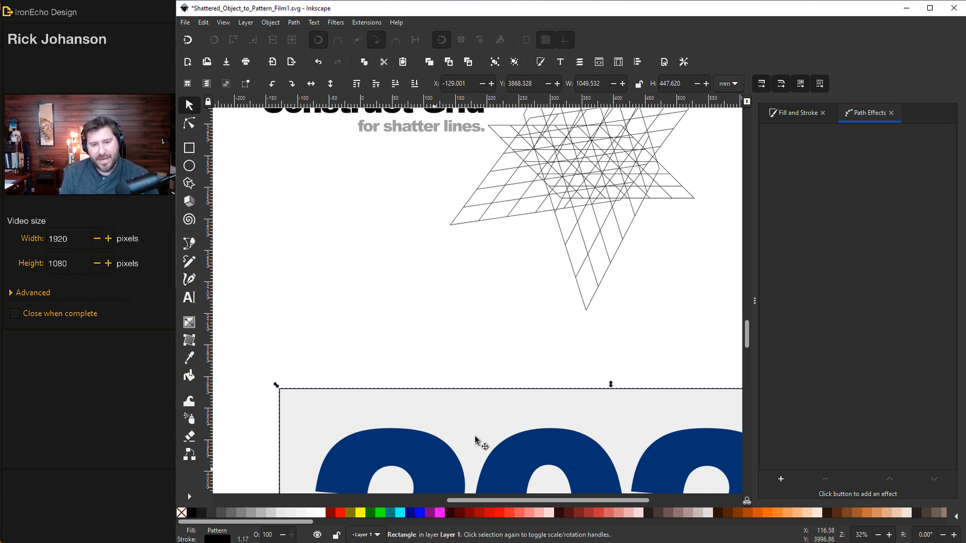
pyautogui.moveTo(584, 234); pyautogui.dragTo(528, 292)
pyautogui.moveTo(646, 374); pyautogui.dragTo(522, 315)
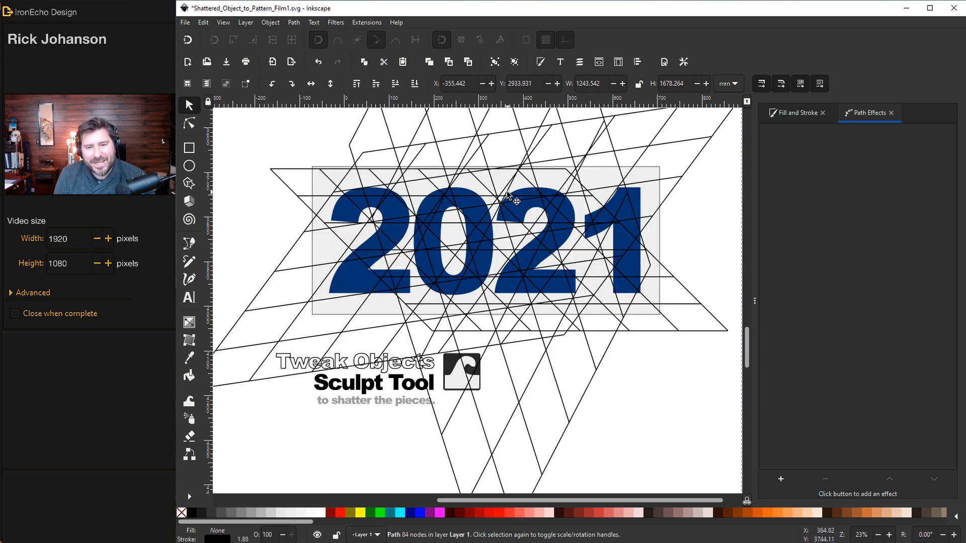
pyautogui.moveTo(507, 193); pyautogui.dragTo(516, 188)
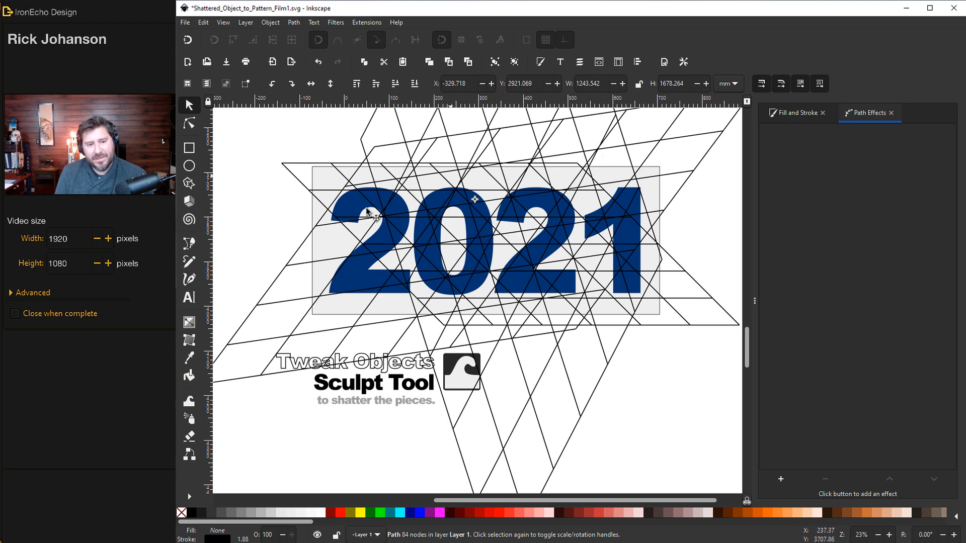
# - Split the 2021 pattern rectangle along the grid lines with the Division path operation
pyautogui.scroll(1, 338, 254)
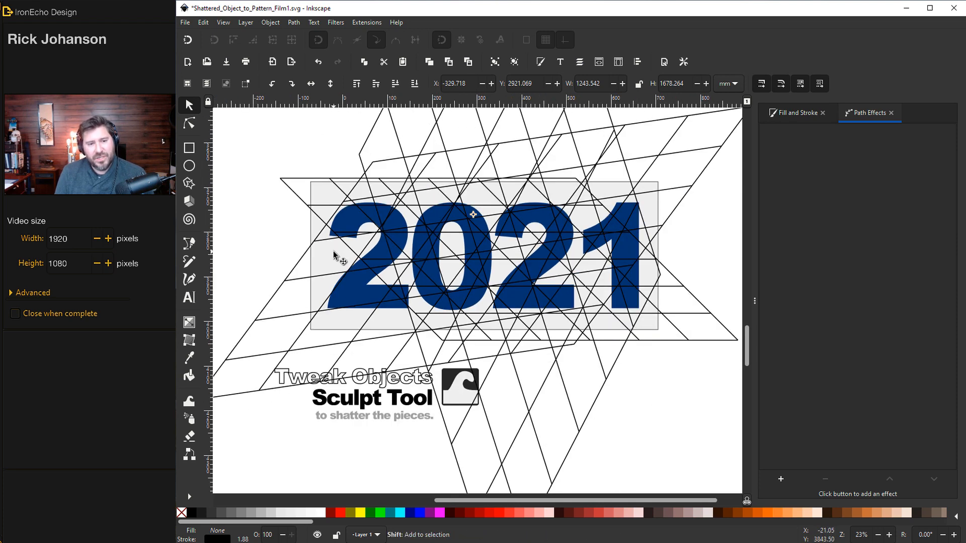
pyautogui.keyDown('shift'); pyautogui.click(338, 255); pyautogui.keyUp('shift')
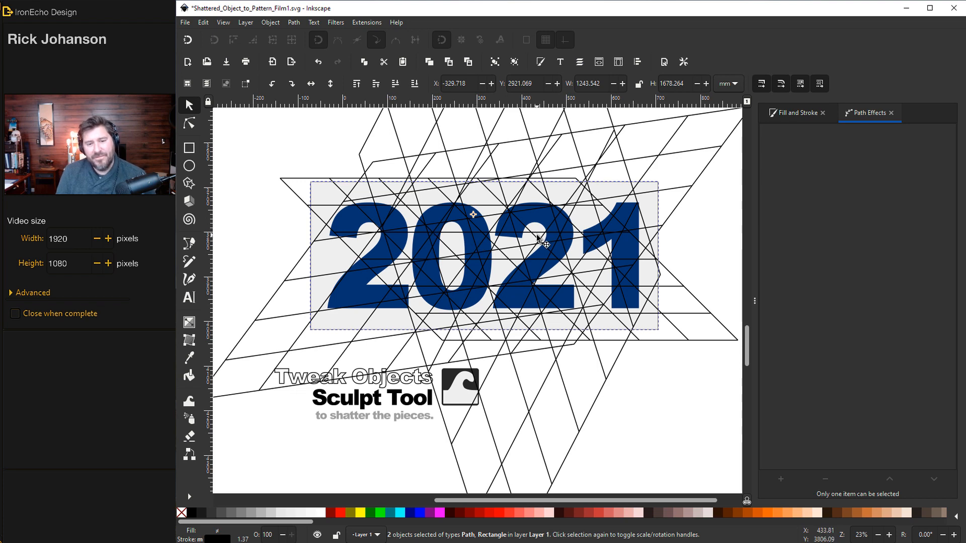
pyautogui.click(293, 23)
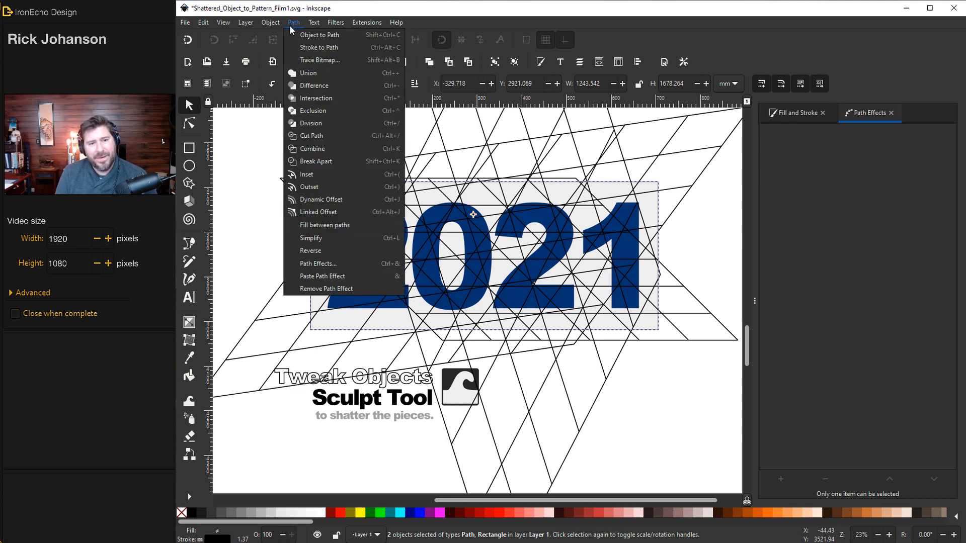
pyautogui.click(310, 123)
pyautogui.click(291, 231)
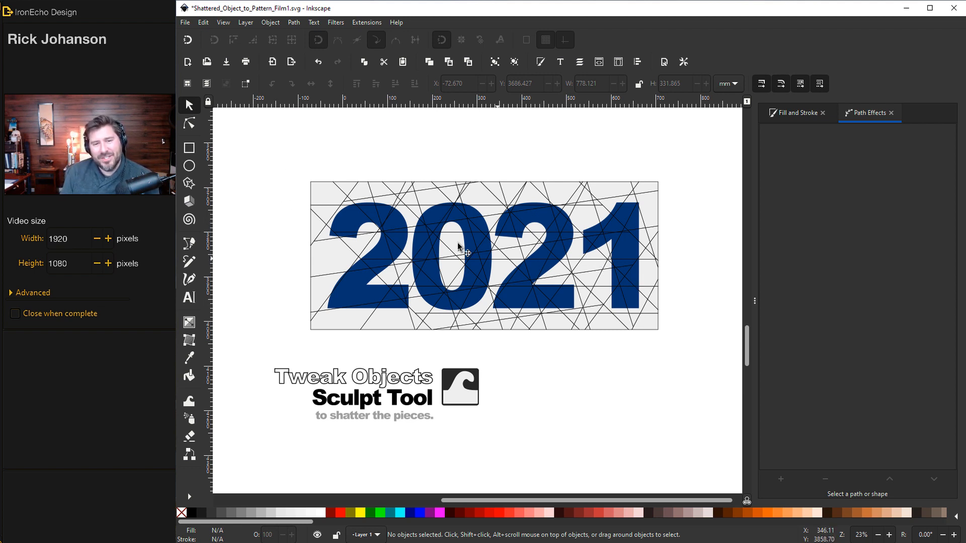
# - Remove the stroke paint from all pieces of the divided 2021 rectangle
pyautogui.moveTo(266, 153)
pyautogui.mouseDown()
pyautogui.moveTo(633, 347)
pyautogui.moveTo(685, 357)
pyautogui.mouseUp()
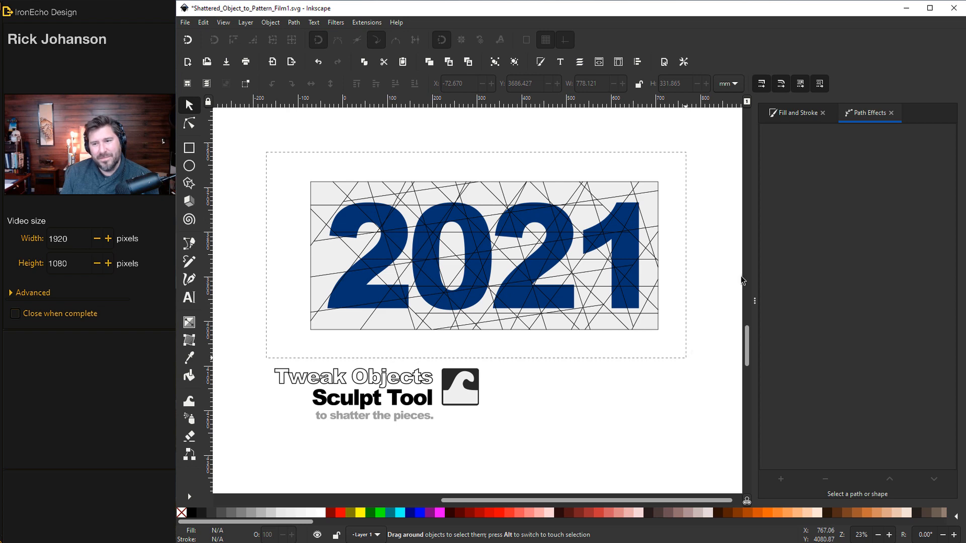
pyautogui.hotkey('ctrl', 'shift', 'f')
pyautogui.click(822, 134)
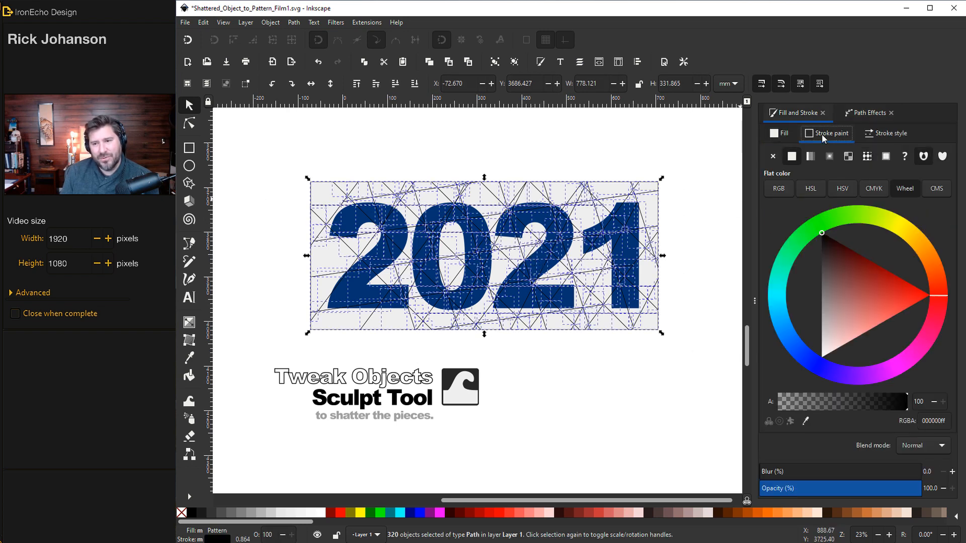
pyautogui.click(693, 183)
# - Try to move the upper-left corner piece out of the shattered 2021 rectangle
pyautogui.scroll(2, 369, 276)
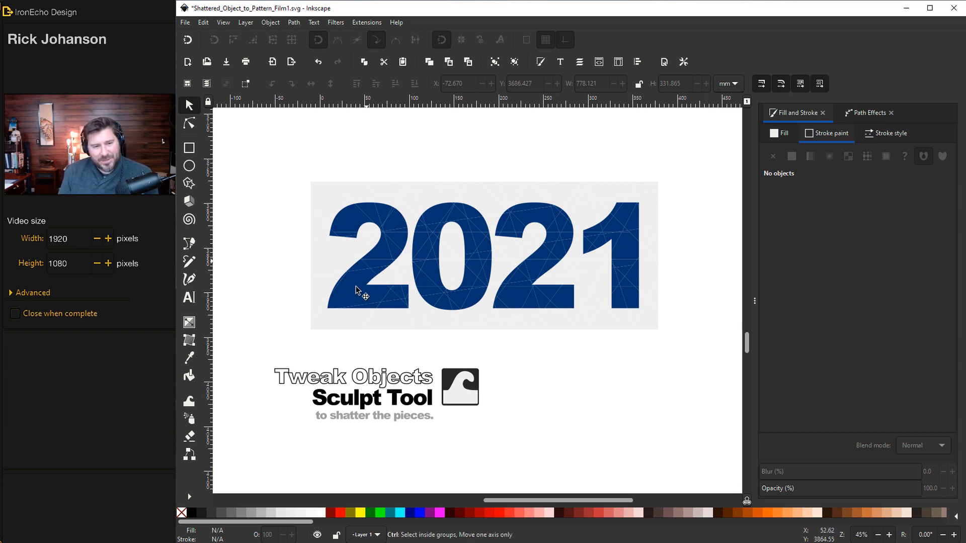
pyautogui.scroll(2, 367, 282)
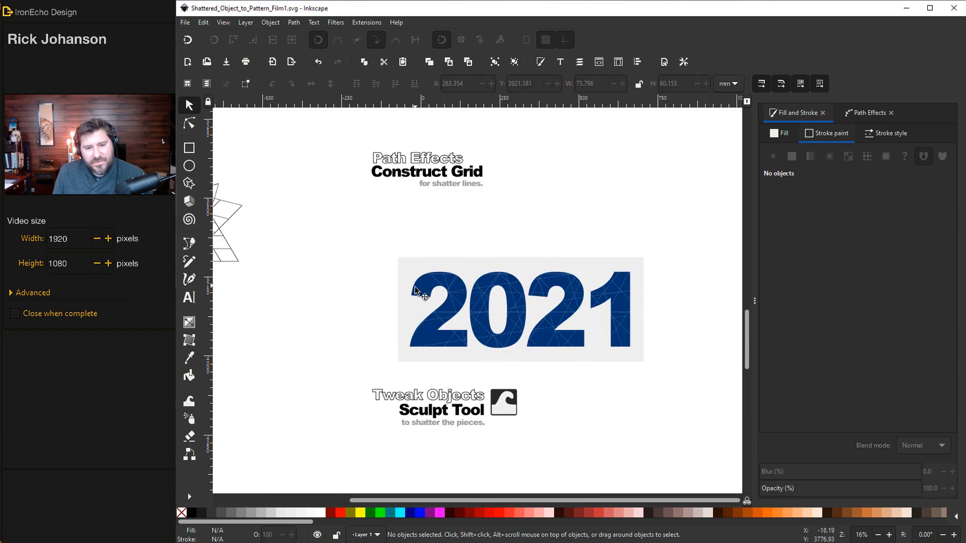
pyautogui.click(405, 271)
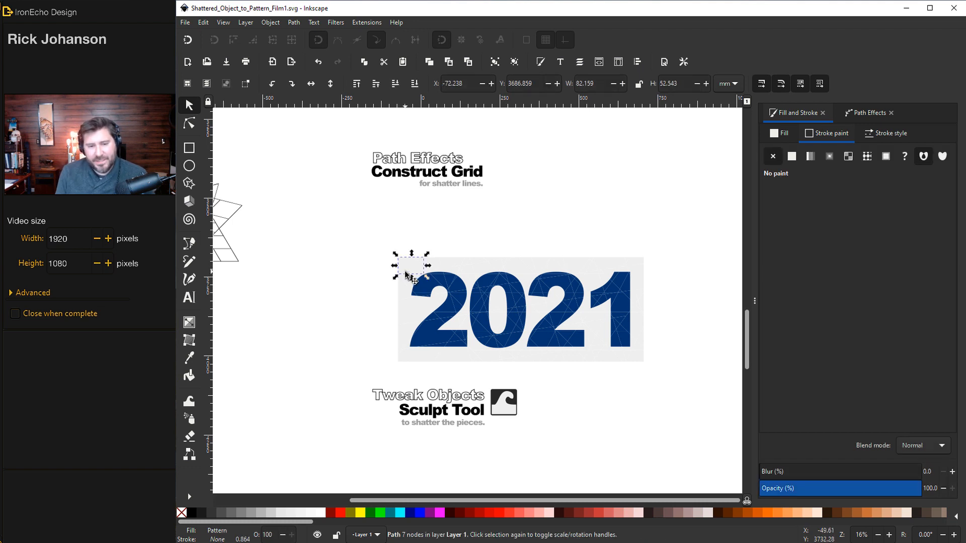
pyautogui.moveTo(405, 274); pyautogui.dragTo(394, 270)
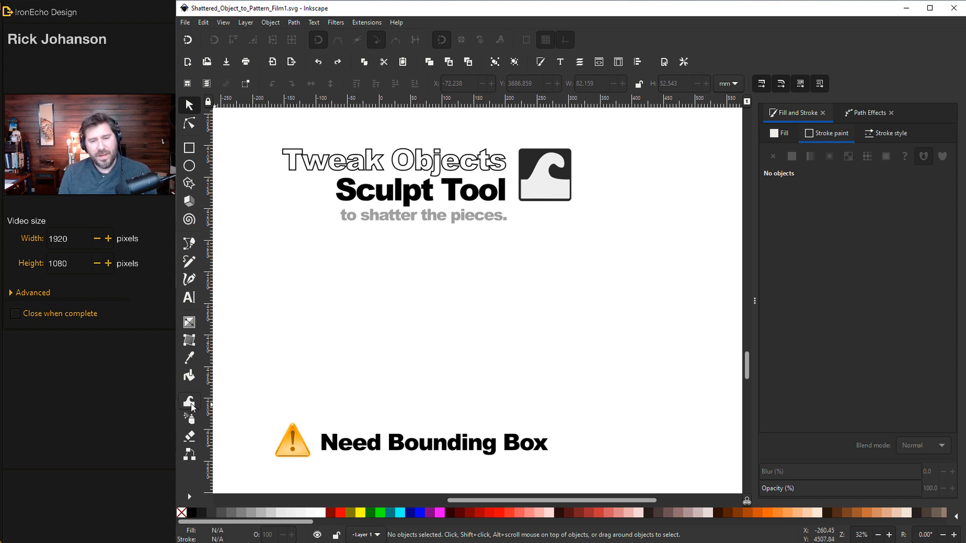
# - Draw an orange square about 50 mm wide with a black outline beneath the Sculpt Tool heading, and open the tiled clones settings for it
pyautogui.press('r')
pyautogui.moveTo(272, 248); pyautogui.dragTo(304, 278)
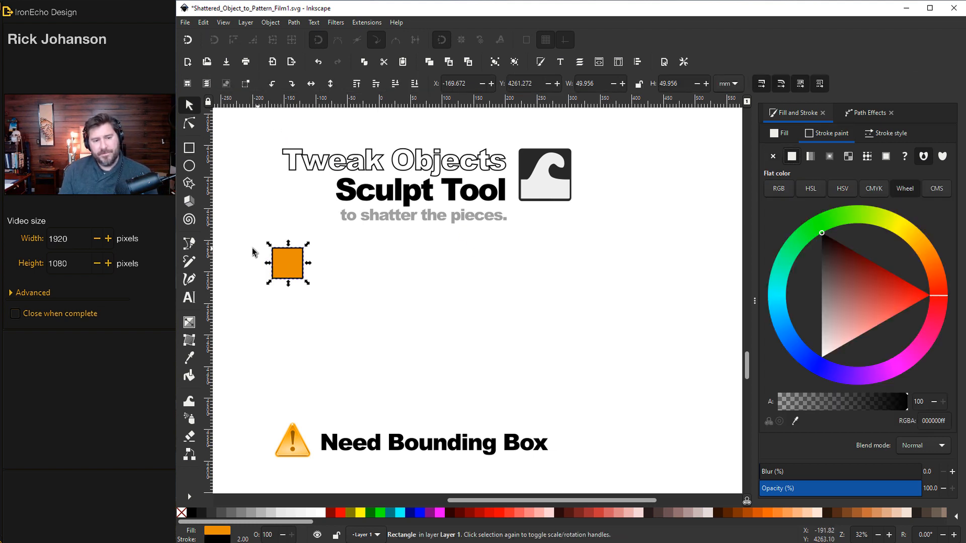
pyautogui.click(203, 23)
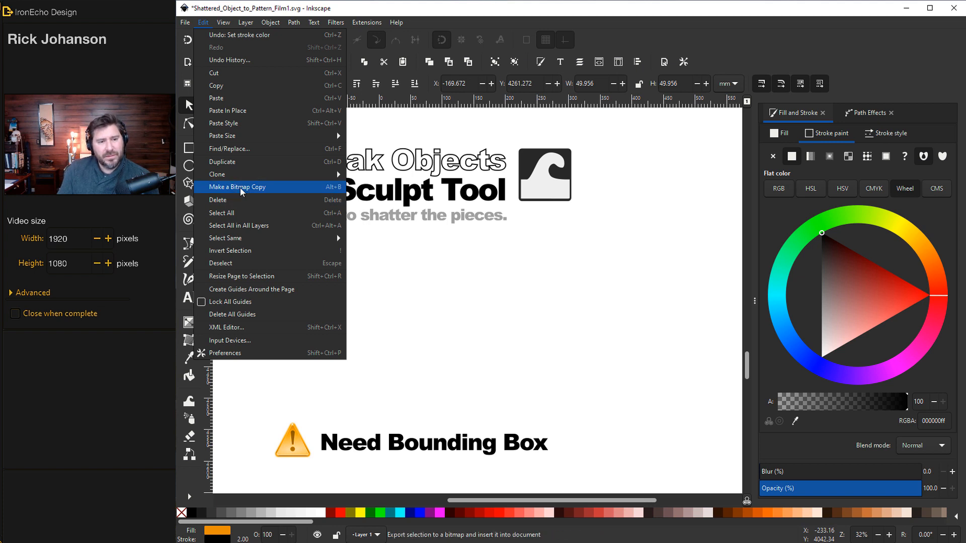
pyautogui.moveTo(246, 181)
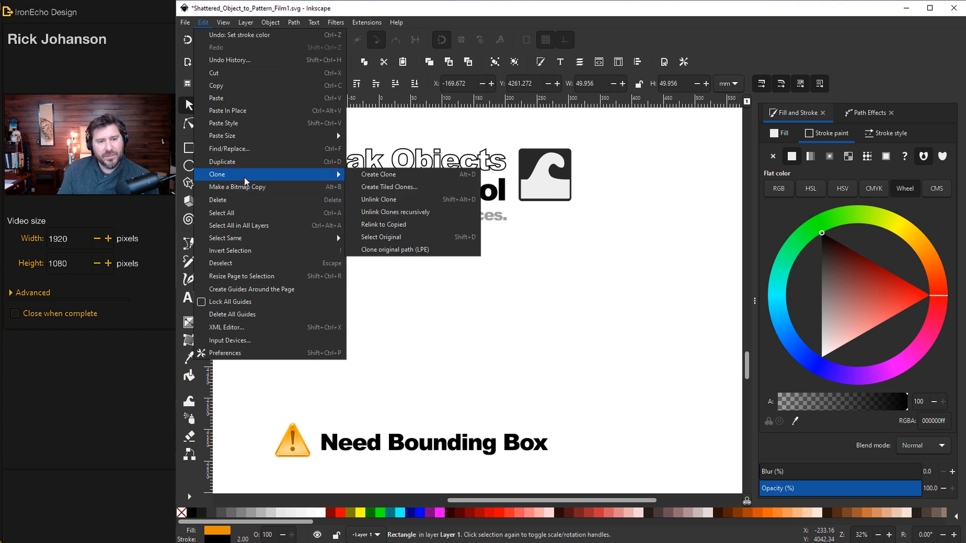
pyautogui.click(378, 187)
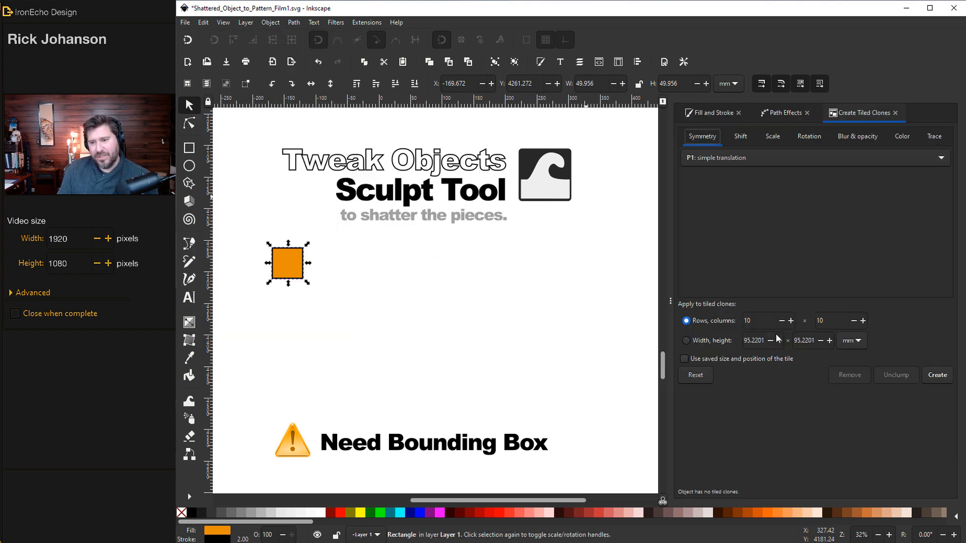
# - Try tiling the orange square as clones in 10 rows and 10 columns with simple translation
pyautogui.click(937, 375)
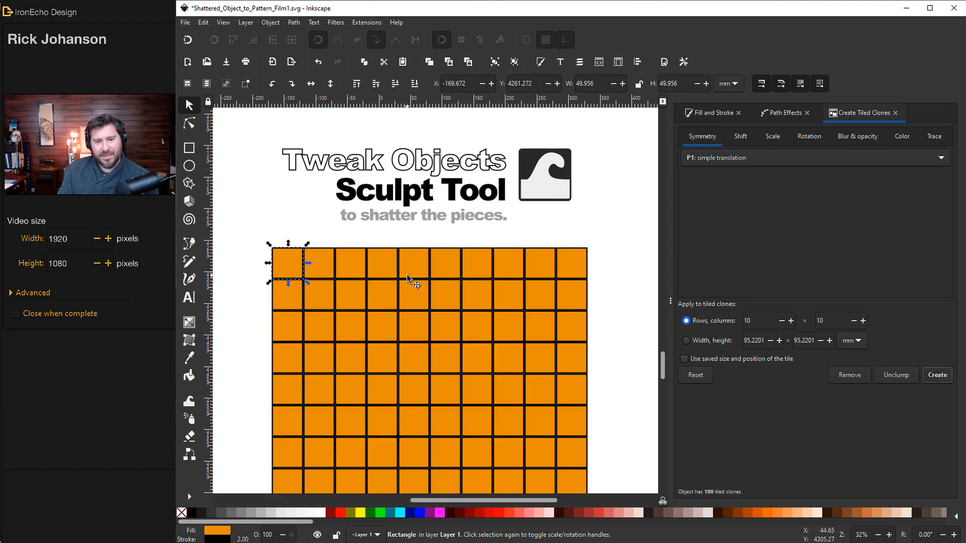
pyautogui.scroll(-2, 407, 278)
pyautogui.hotkey('ctrl', 'z')
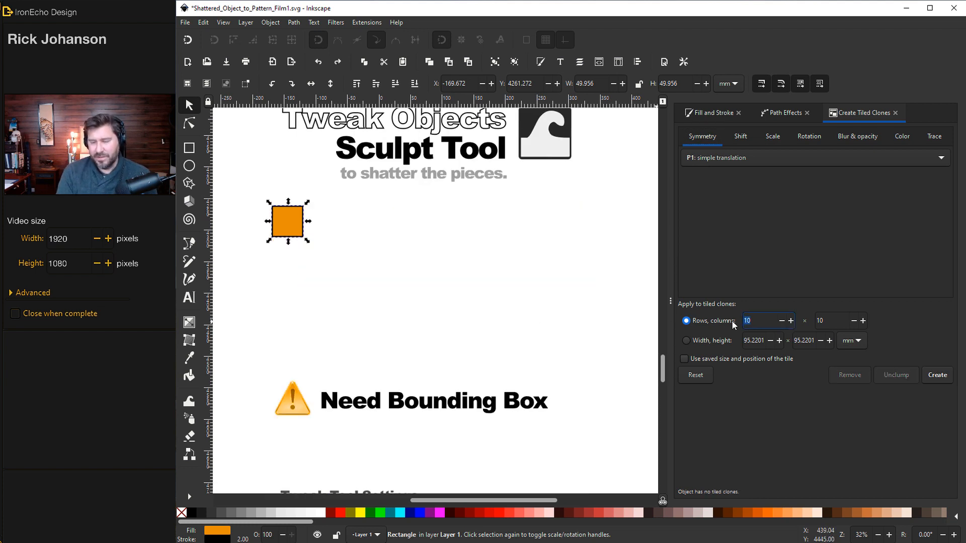
# - Tile the orange square as clones in 6 rows and 6 columns, and move the Need Bounding Box heading about 57 mm down
pyautogui.write('6')
pyautogui.press('Tab')
pyautogui.write('6')
pyautogui.press('Return')
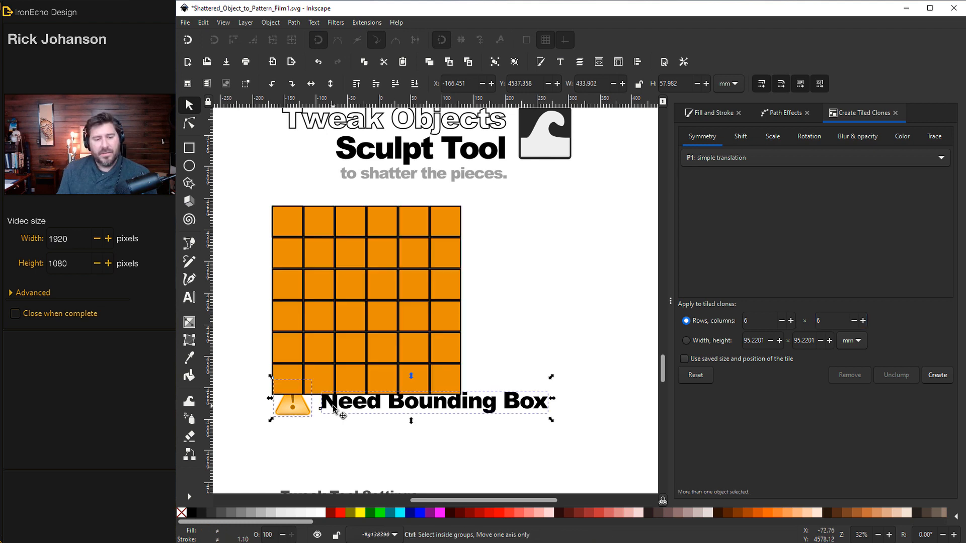
pyautogui.moveTo(334, 412); pyautogui.dragTo(335, 448)
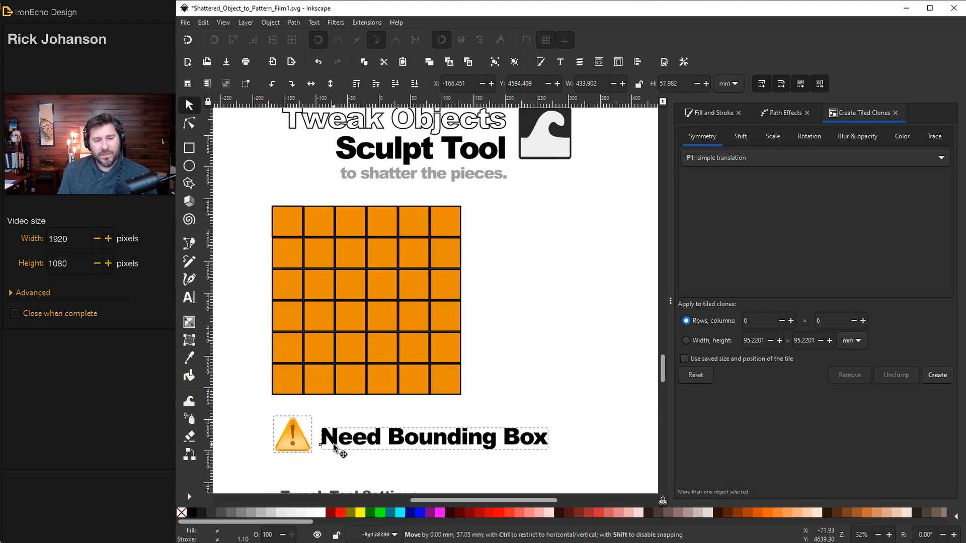
pyautogui.press('Escape')
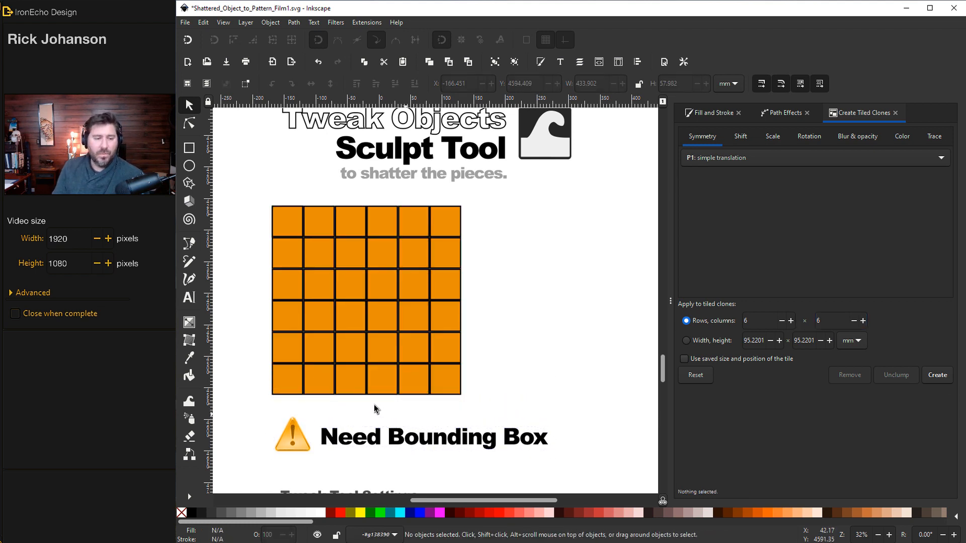
# - Select all tiles of the orange grid and activate the Tweak tool on them
pyautogui.press('w')
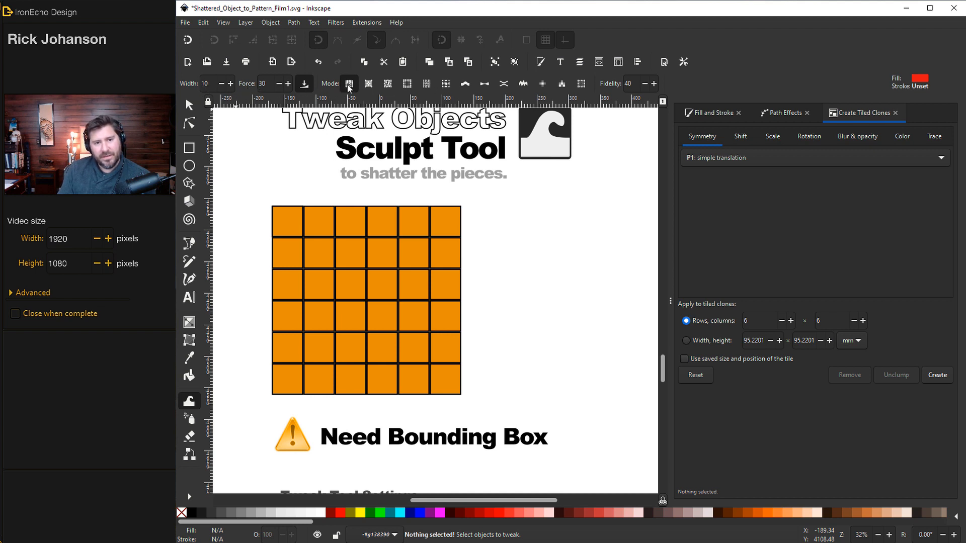
pyautogui.click(189, 107)
pyautogui.moveTo(238, 175)
pyautogui.mouseDown()
pyautogui.moveTo(353, 275)
pyautogui.moveTo(481, 410)
pyautogui.mouseUp()
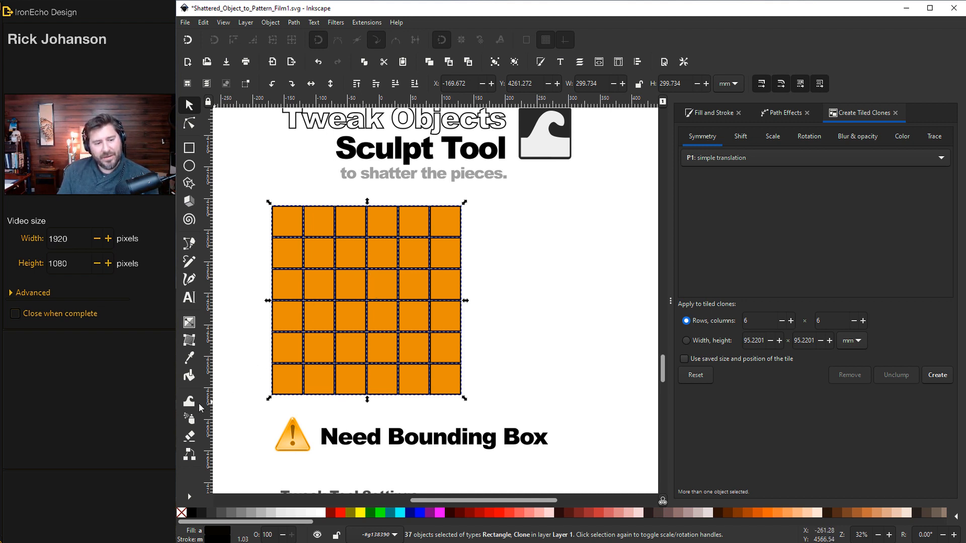
pyautogui.click(190, 403)
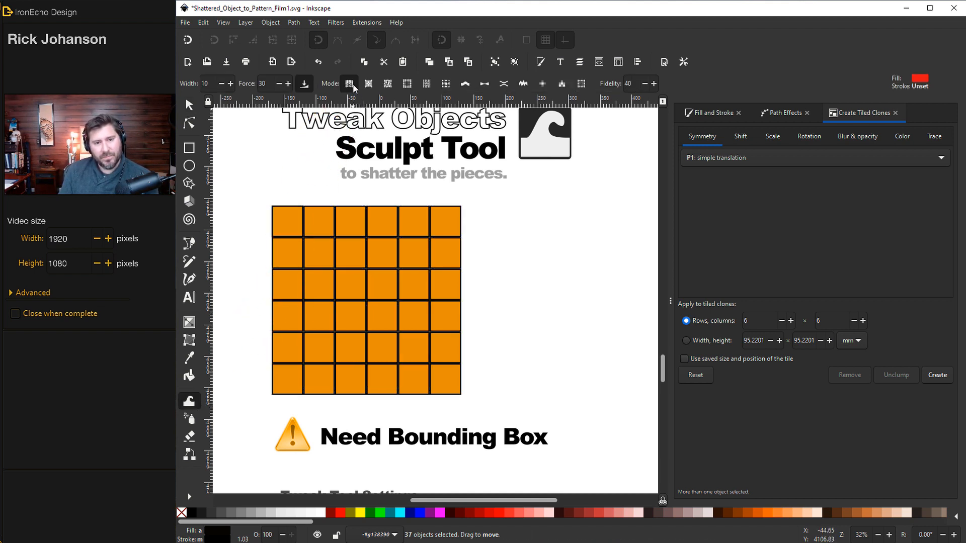
# - Try pushing the orange tiles around with the Tweak tool's Move mode, and undo the strokes
pyautogui.moveTo(391, 257)
pyautogui.mouseDown()
pyautogui.moveTo(437, 220)
pyautogui.moveTo(338, 221)
pyautogui.moveTo(313, 242)
pyautogui.moveTo(292, 228)
pyautogui.moveTo(304, 258)
pyautogui.moveTo(287, 297)
pyautogui.moveTo(354, 296)
pyautogui.mouseUp()
pyautogui.hotkey('ctrl', 'z')
pyautogui.hotkey('ctrl', 'z')
pyautogui.hotkey('ctrl', 'z')
pyautogui.hotkey('ctrl', 'z')
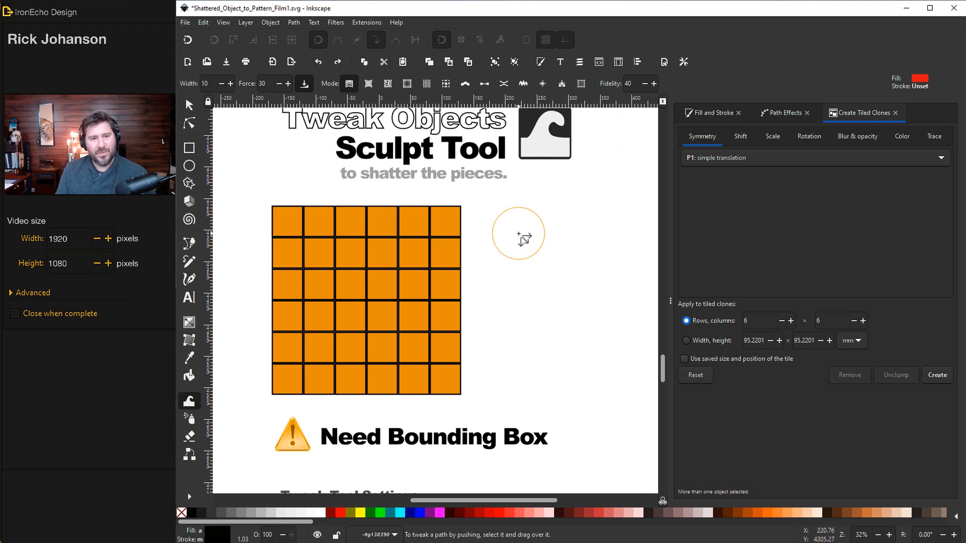
# - Rotate tiles across the orange grid with the Tweak tool's Rotate mode, and scatter them unevenly with its Move mode
pyautogui.click(427, 85)
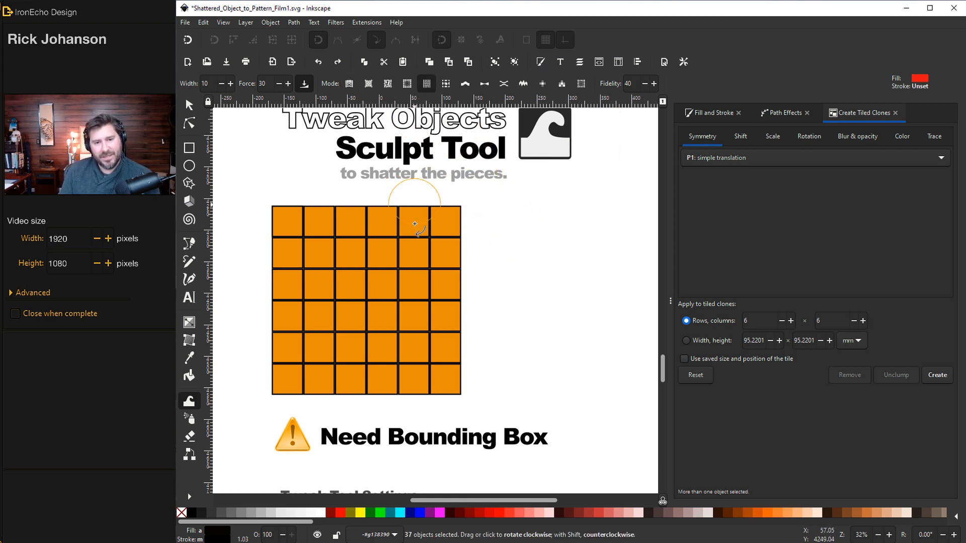
pyautogui.moveTo(413, 237)
pyautogui.mouseDown()
pyautogui.moveTo(300, 233)
pyautogui.moveTo(291, 256)
pyautogui.moveTo(369, 288)
pyautogui.moveTo(388, 279)
pyautogui.moveTo(377, 245)
pyautogui.moveTo(330, 228)
pyautogui.moveTo(332, 273)
pyautogui.moveTo(313, 280)
pyautogui.moveTo(358, 317)
pyautogui.moveTo(402, 330)
pyautogui.moveTo(437, 310)
pyautogui.moveTo(448, 287)
pyautogui.mouseUp()
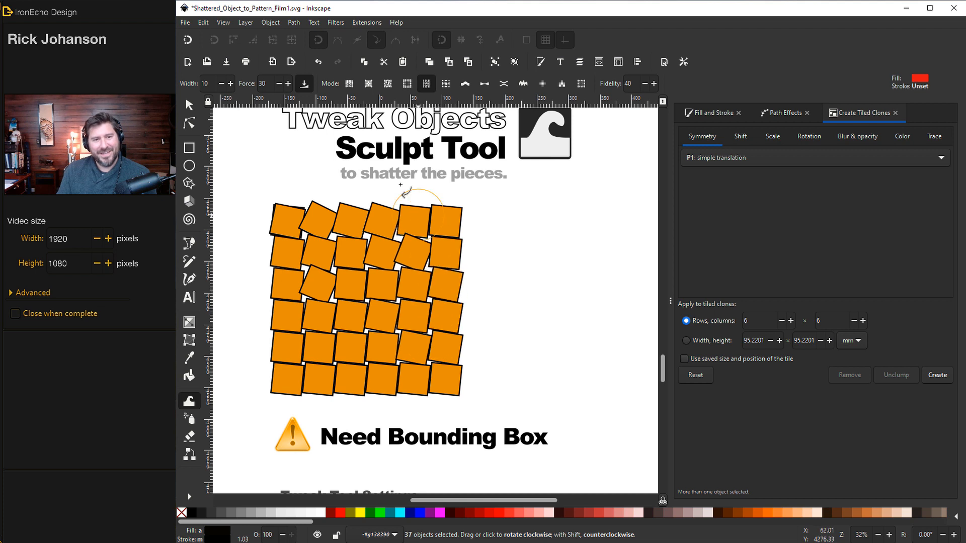
pyautogui.click(349, 83)
pyautogui.moveTo(382, 238)
pyautogui.mouseDown()
pyautogui.moveTo(308, 262)
pyautogui.moveTo(342, 317)
pyautogui.moveTo(391, 294)
pyautogui.moveTo(400, 262)
pyautogui.moveTo(392, 326)
pyautogui.moveTo(443, 359)
pyautogui.moveTo(315, 377)
pyautogui.moveTo(293, 357)
pyautogui.moveTo(283, 323)
pyautogui.moveTo(292, 300)
pyautogui.moveTo(279, 262)
pyautogui.moveTo(344, 270)
pyautogui.moveTo(427, 219)
pyautogui.moveTo(423, 280)
pyautogui.moveTo(470, 277)
pyautogui.moveTo(437, 253)
pyautogui.moveTo(466, 221)
pyautogui.moveTo(435, 268)
pyautogui.mouseUp()
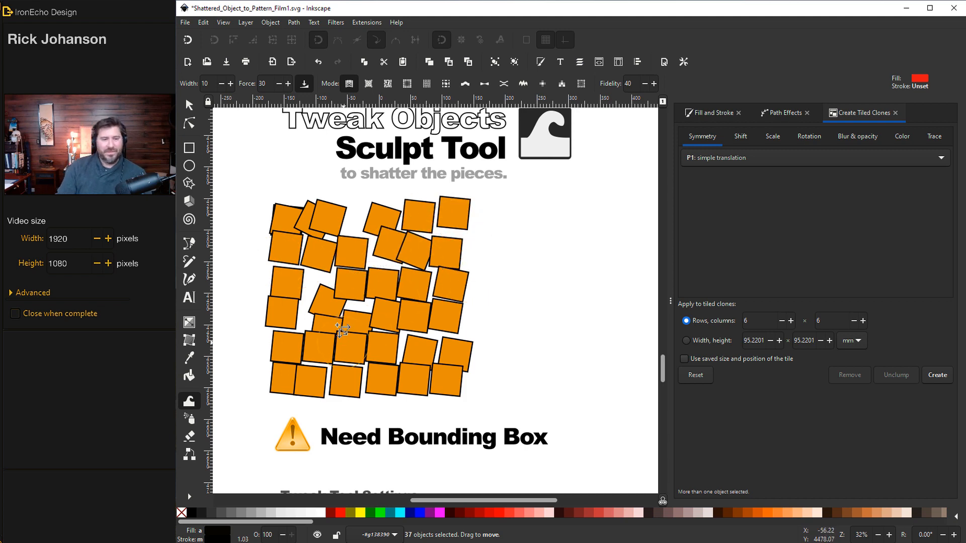
pyautogui.moveTo(342, 329); pyautogui.dragTo(342, 328)
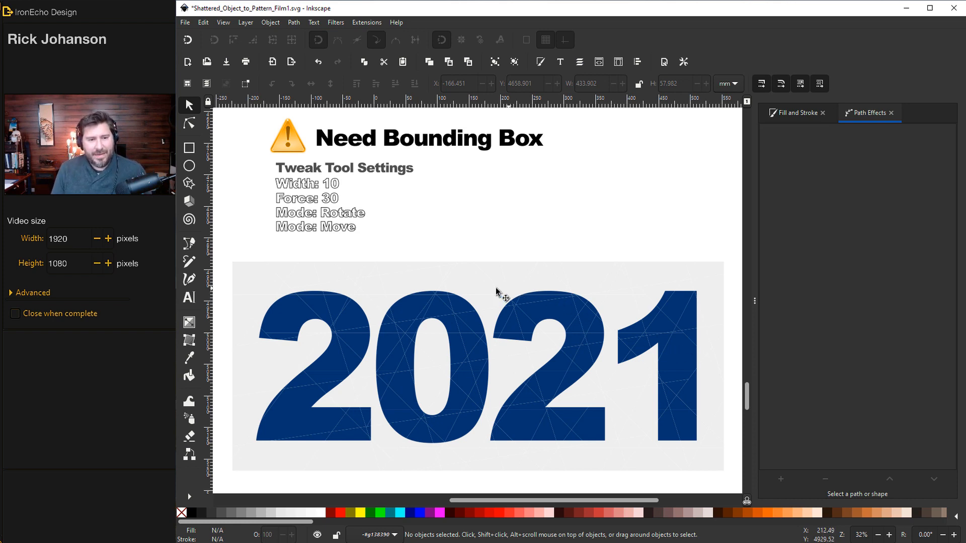
# - Select all pieces of the divided 2021 rectangle and rotate them irregularly with the Tweak tool's Rotate mode
pyautogui.moveTo(226, 258); pyautogui.dragTo(723, 478)
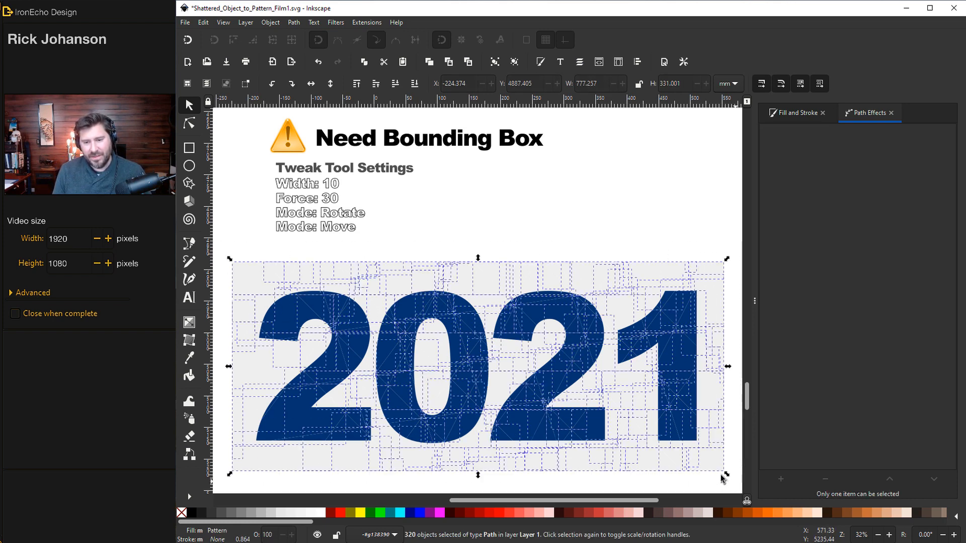
pyautogui.click(193, 403)
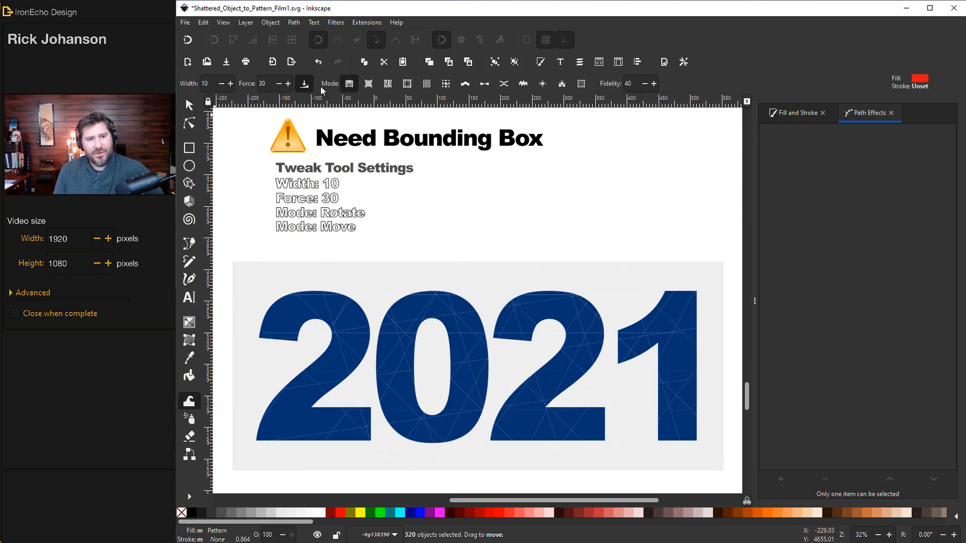
pyautogui.click(426, 83)
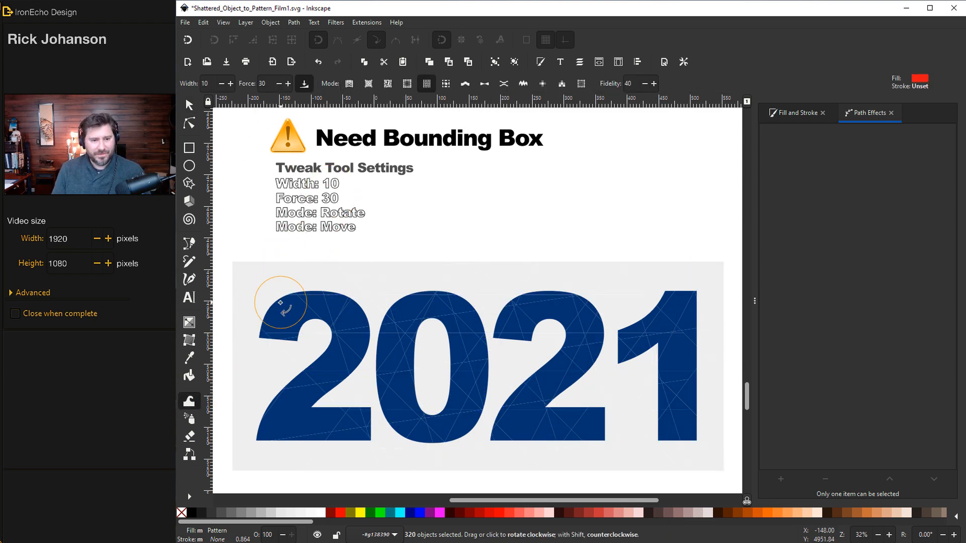
pyautogui.moveTo(271, 311)
pyautogui.mouseDown()
pyautogui.moveTo(259, 282)
pyautogui.moveTo(327, 296)
pyautogui.moveTo(336, 347)
pyautogui.moveTo(267, 372)
pyautogui.moveTo(362, 453)
pyautogui.moveTo(400, 425)
pyautogui.moveTo(394, 380)
pyautogui.moveTo(401, 385)
pyautogui.moveTo(443, 332)
pyautogui.moveTo(431, 277)
pyautogui.moveTo(511, 285)
pyautogui.moveTo(532, 325)
pyautogui.moveTo(500, 441)
pyautogui.moveTo(415, 458)
pyautogui.mouseUp()
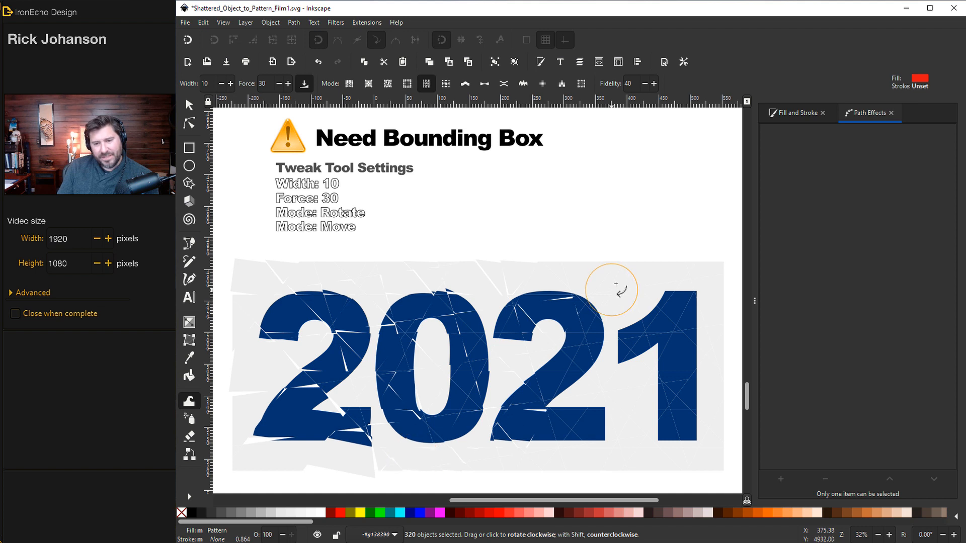
pyautogui.moveTo(683, 289)
pyautogui.mouseDown()
pyautogui.moveTo(445, 335)
pyautogui.moveTo(493, 393)
pyautogui.moveTo(551, 401)
pyautogui.moveTo(518, 405)
pyautogui.moveTo(382, 343)
pyautogui.moveTo(254, 426)
pyautogui.mouseUp()
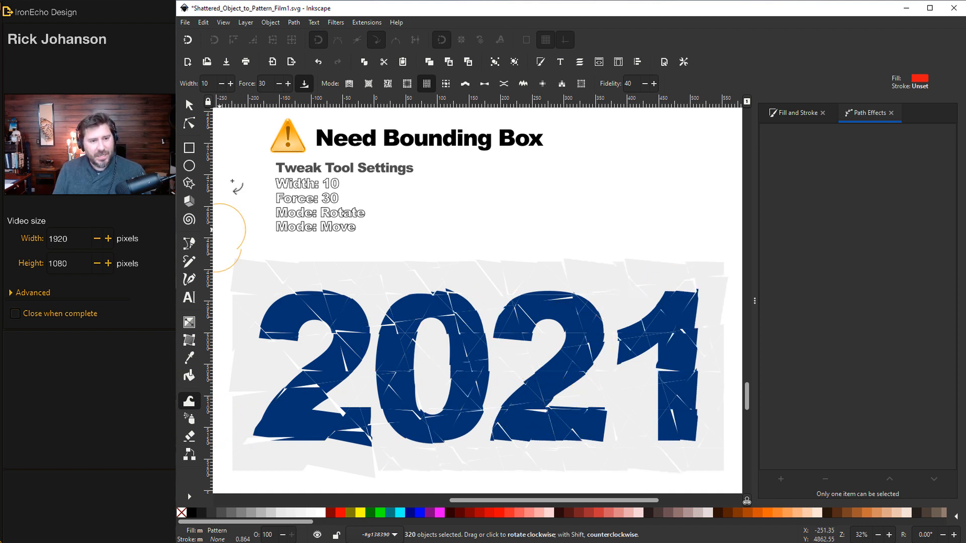
# - Push pieces of the 2021 artwork apart with the Tweak tool's Move mode, including those around the first 2
pyautogui.click(349, 84)
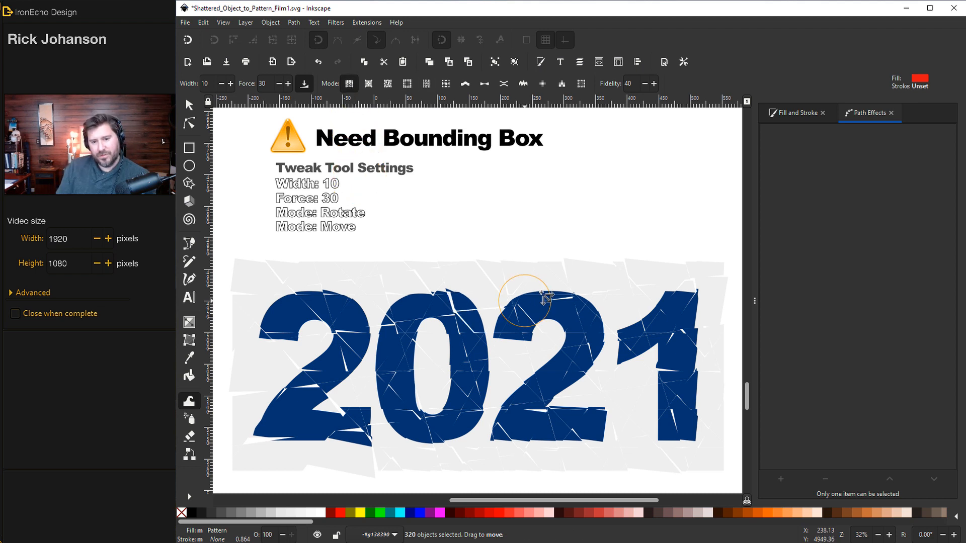
pyautogui.moveTo(589, 308)
pyautogui.mouseDown()
pyautogui.moveTo(629, 290)
pyautogui.moveTo(391, 372)
pyautogui.moveTo(397, 409)
pyautogui.moveTo(451, 413)
pyautogui.moveTo(395, 459)
pyautogui.moveTo(331, 433)
pyautogui.moveTo(314, 445)
pyautogui.moveTo(296, 380)
pyautogui.moveTo(304, 323)
pyautogui.mouseUp()
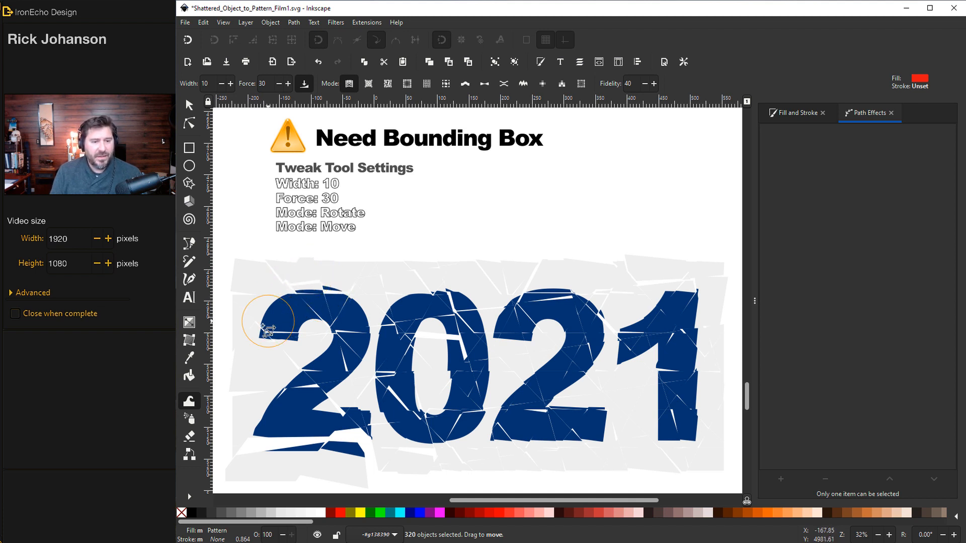
pyautogui.moveTo(269, 322); pyautogui.dragTo(255, 329)
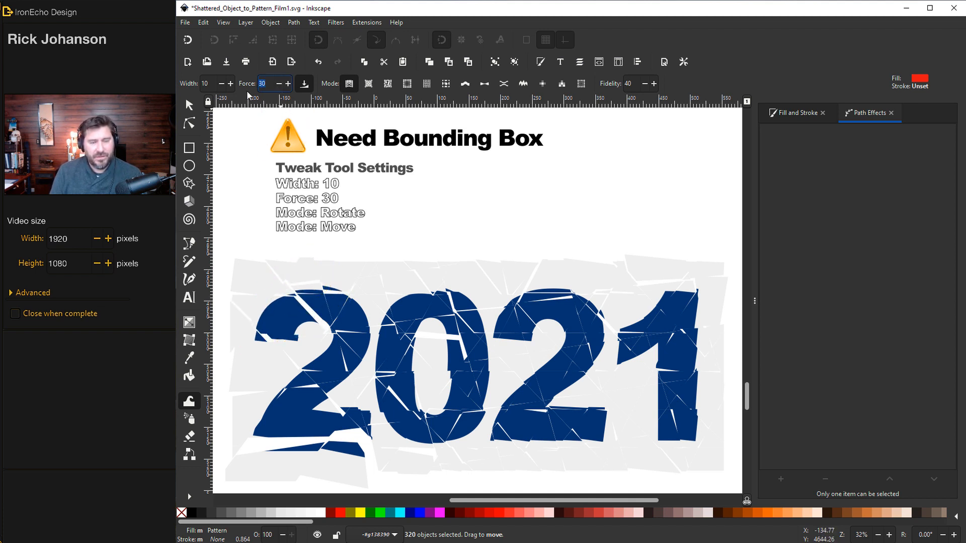
# - Set the Tweak force to 90 and push pieces outward beside the 1 and above the gap between the 0 and second 2
pyautogui.write('90')
pyautogui.press('Return')
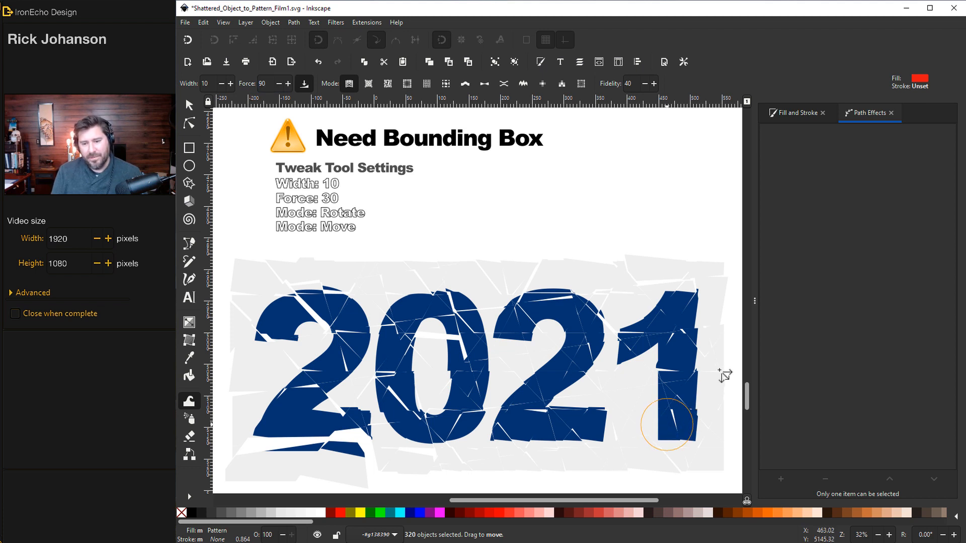
pyautogui.moveTo(697, 395); pyautogui.dragTo(721, 358)
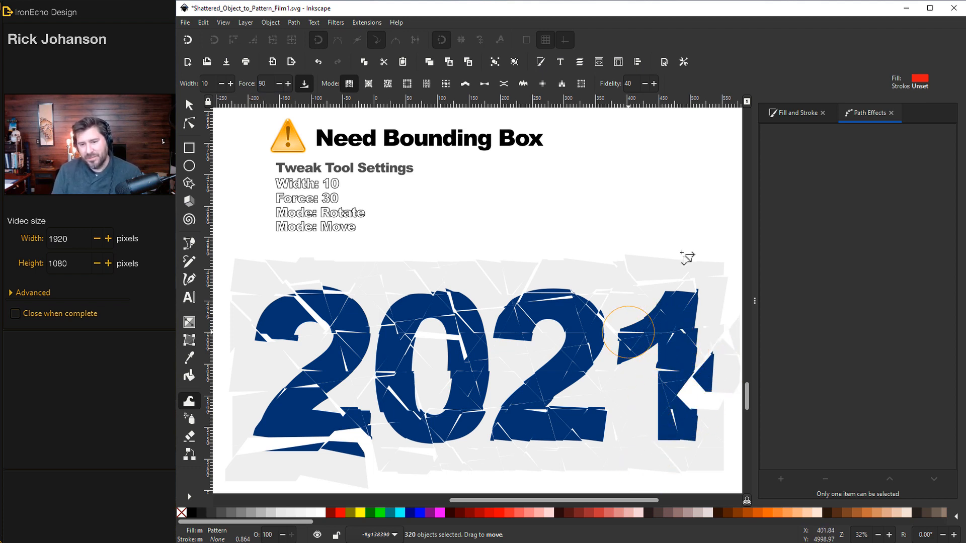
pyautogui.moveTo(599, 304); pyautogui.dragTo(459, 323)
# - Undo the last push on the 2021 pieces and set the Tweak tool's force to 50
pyautogui.press('ctrl')
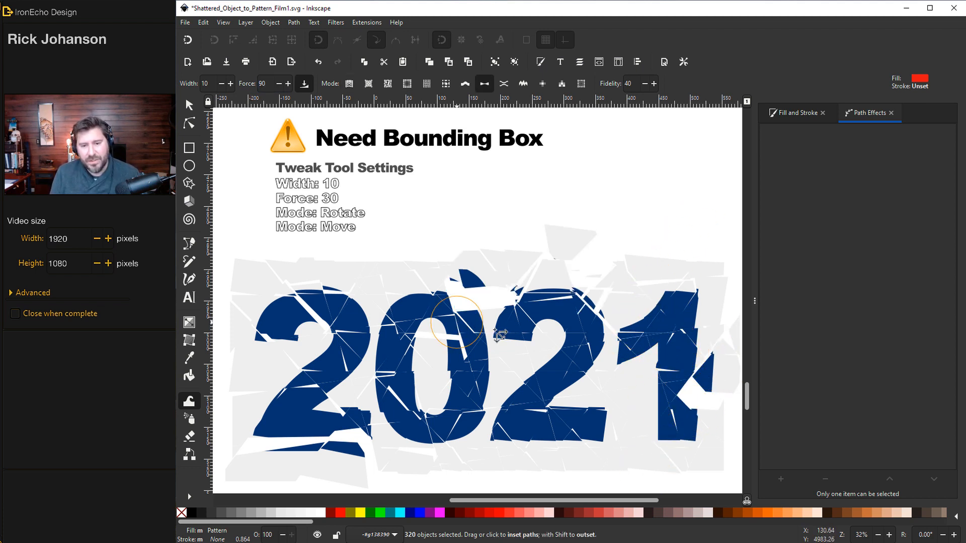
pyautogui.hotkey('ctrl', 'z')
pyautogui.write('5')
pyautogui.write('0')
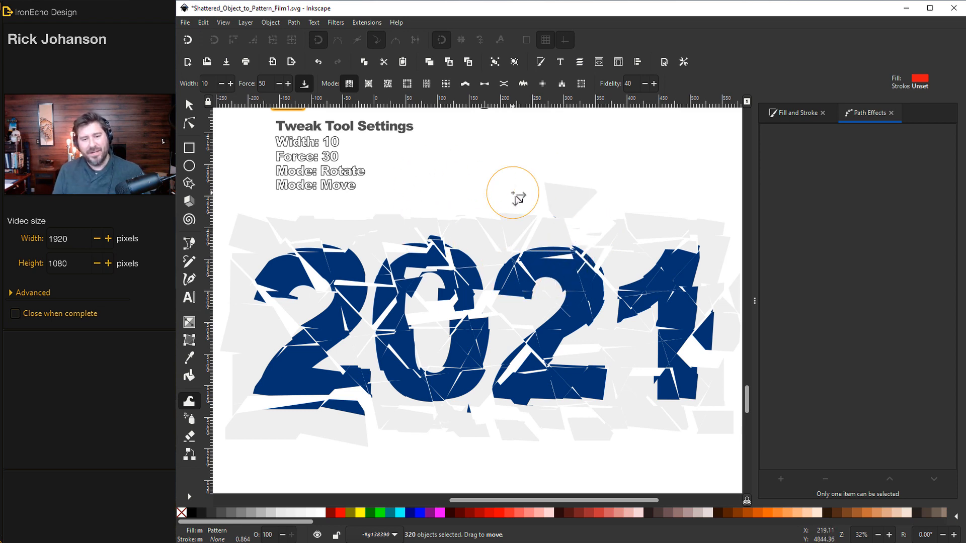
# - Deselect the pieces and reposition individual grey pieces by hand along the upper edge between the 0 and second 2
pyautogui.click(191, 109)
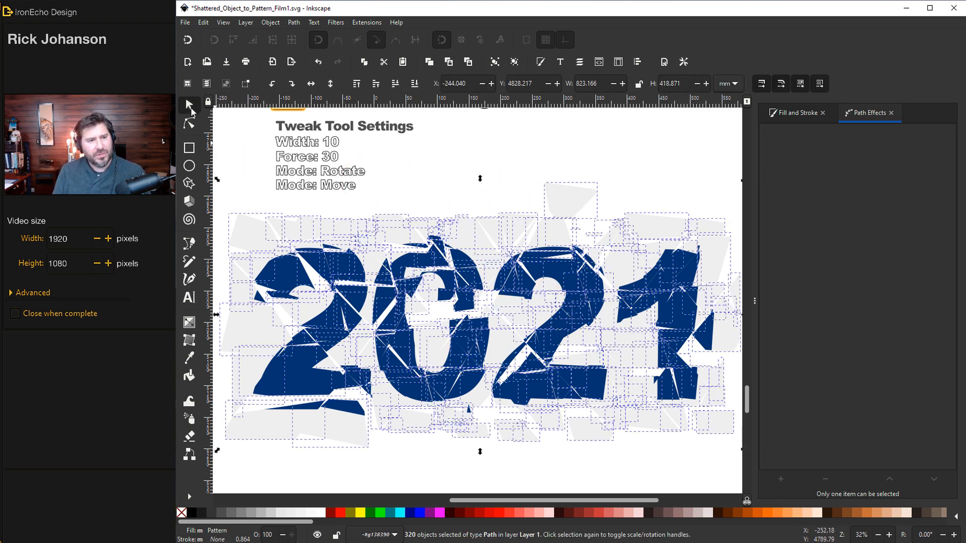
pyautogui.click(528, 197)
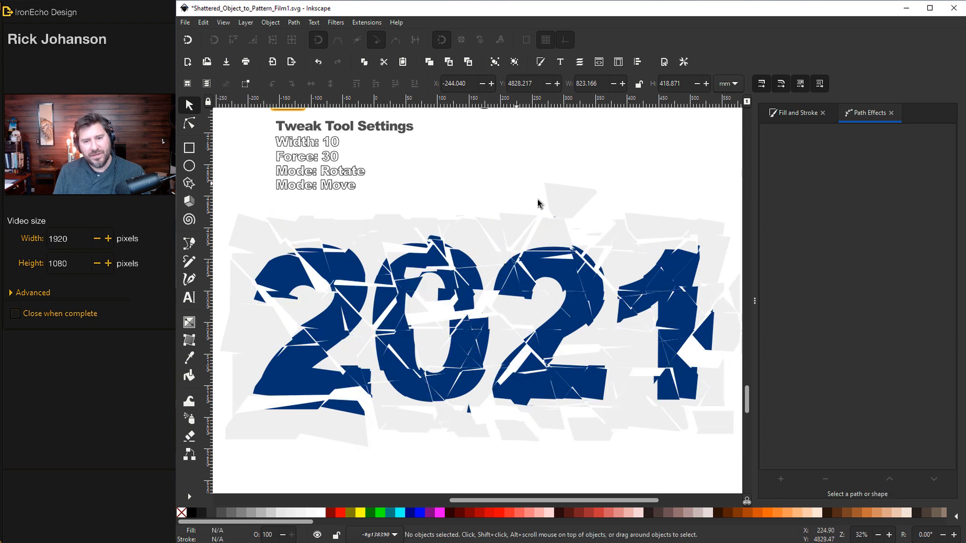
pyautogui.click(573, 214)
pyautogui.moveTo(565, 207); pyautogui.dragTo(512, 222)
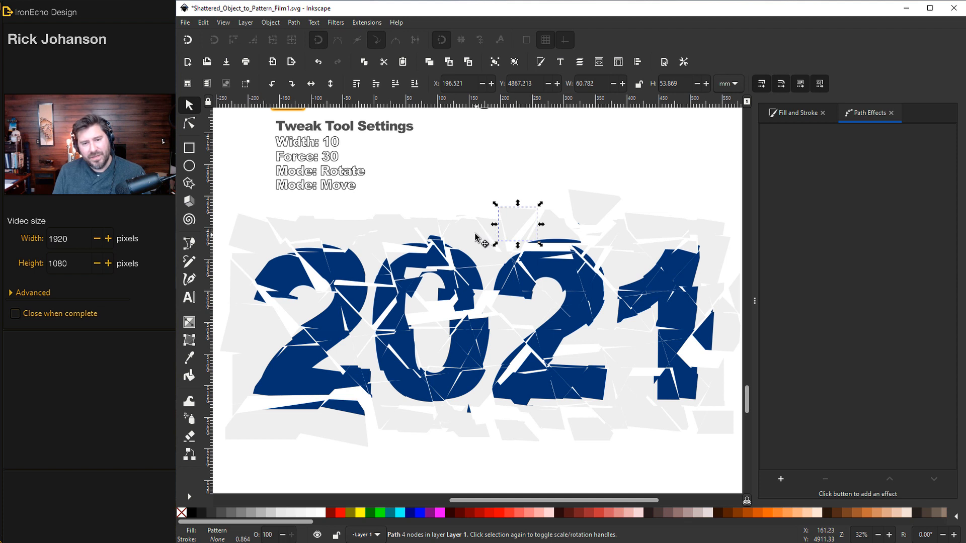
pyautogui.click(477, 236)
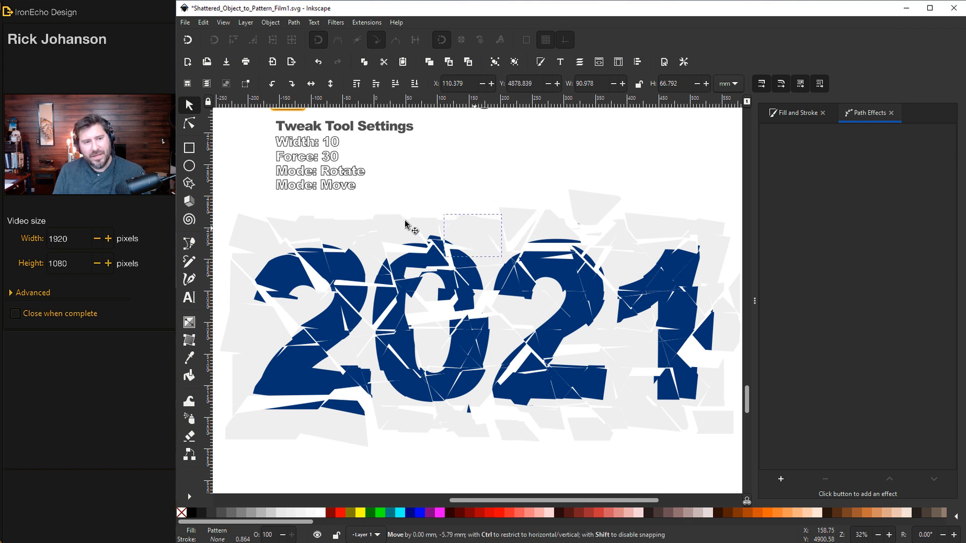
# - Select only the pieces in the lower-left part of the 2021 artwork, push some downward with the Tweak tool's Move mode at force 90, and deselect
pyautogui.click(190, 401)
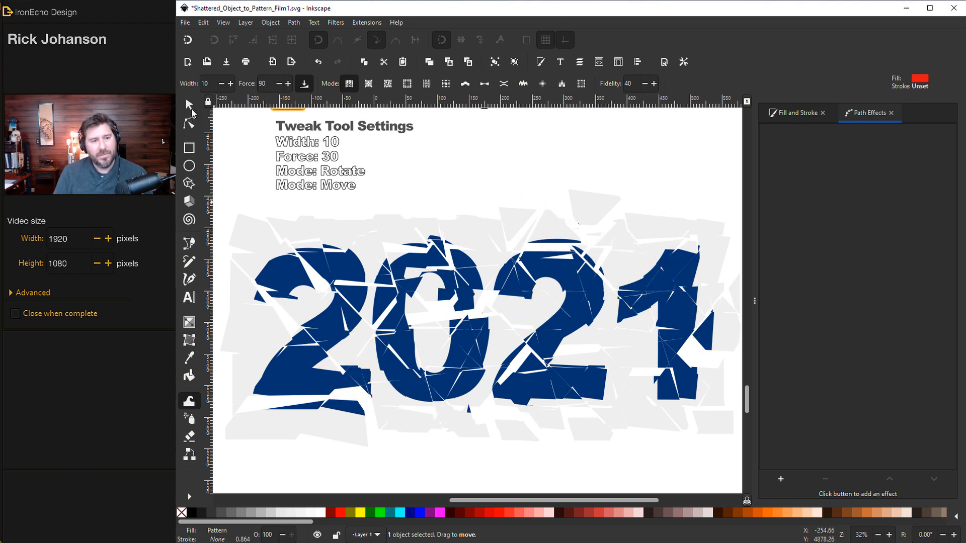
pyautogui.click(190, 107)
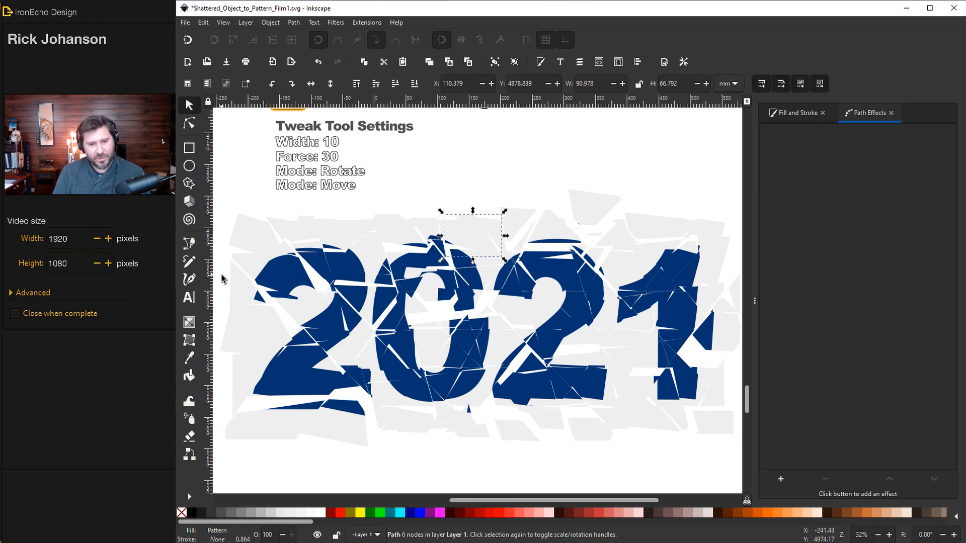
pyautogui.moveTo(222, 279); pyautogui.dragTo(571, 478)
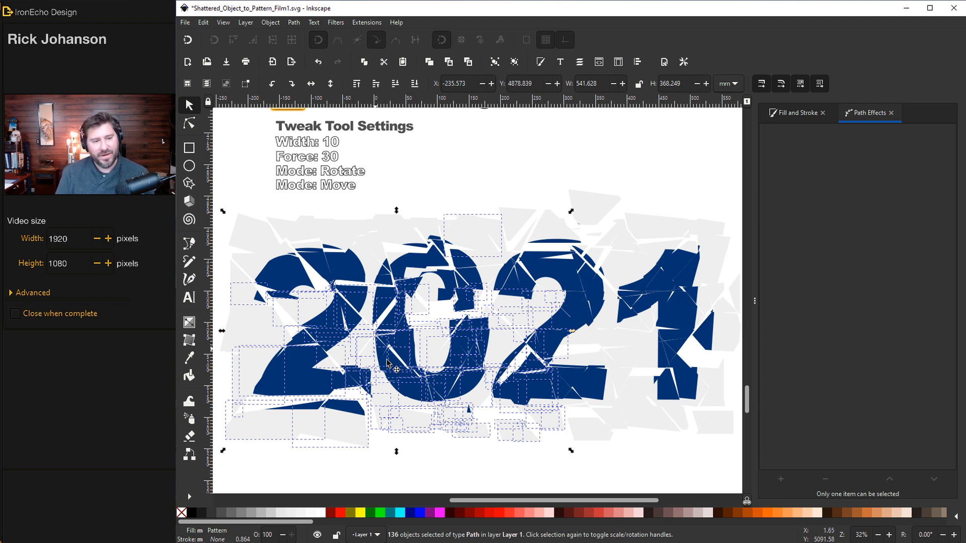
pyautogui.click(190, 401)
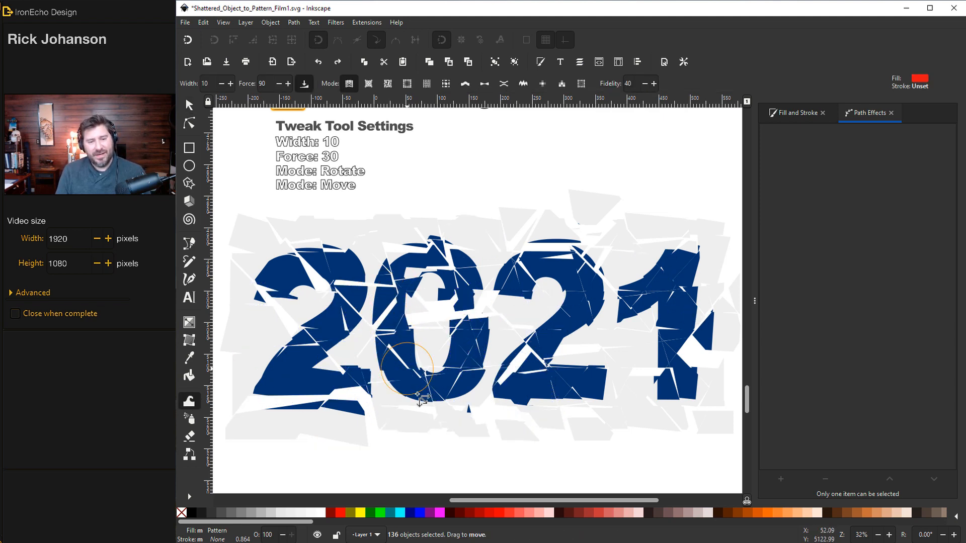
pyautogui.moveTo(386, 437); pyautogui.dragTo(393, 464)
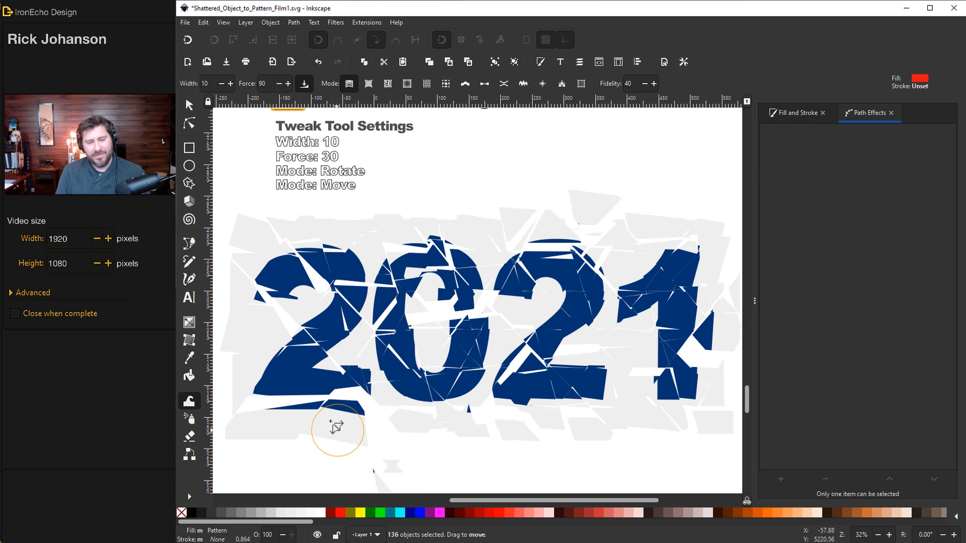
pyautogui.scroll(-2, 401, 372)
pyautogui.moveTo(401, 331); pyautogui.dragTo(441, 425)
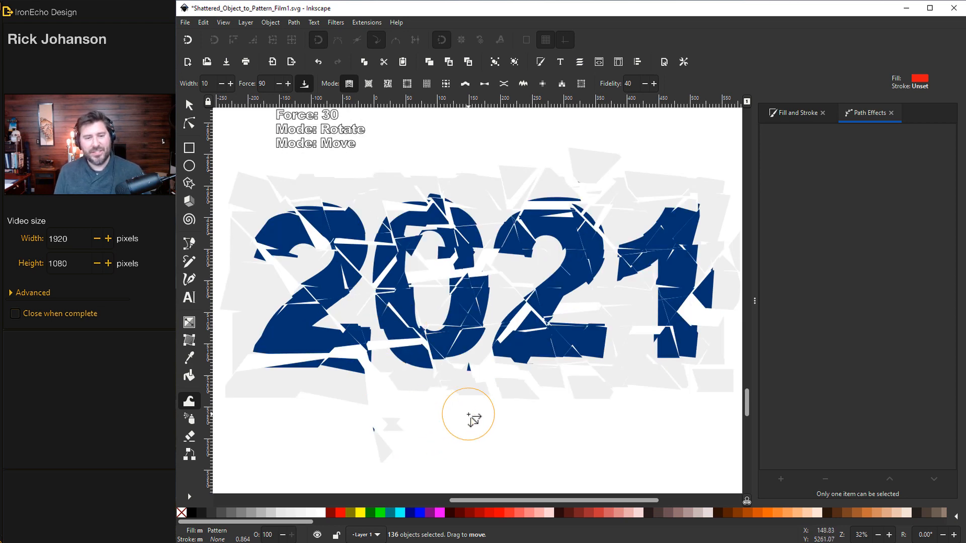
pyautogui.click(189, 105)
pyautogui.press('Escape')
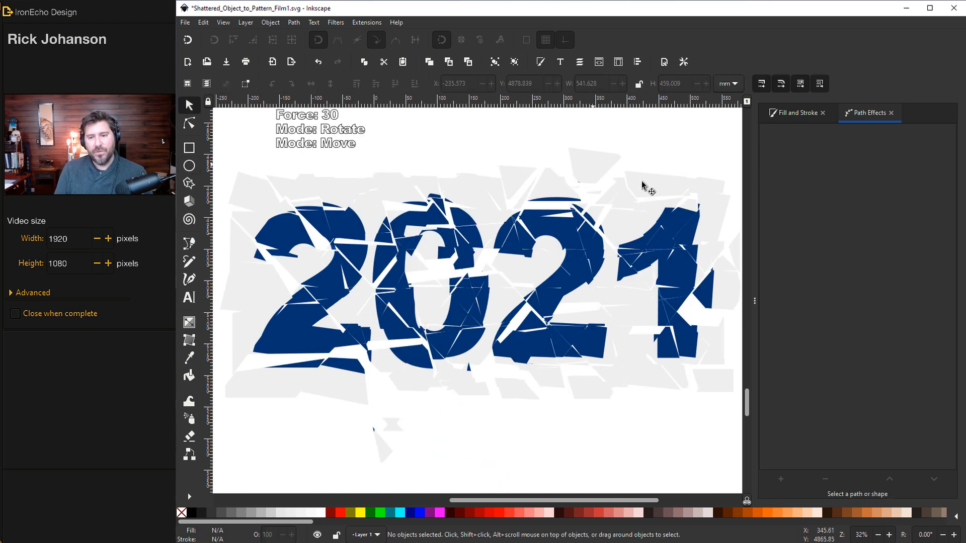
pyautogui.moveTo(611, 500); pyautogui.dragTo(616, 500)
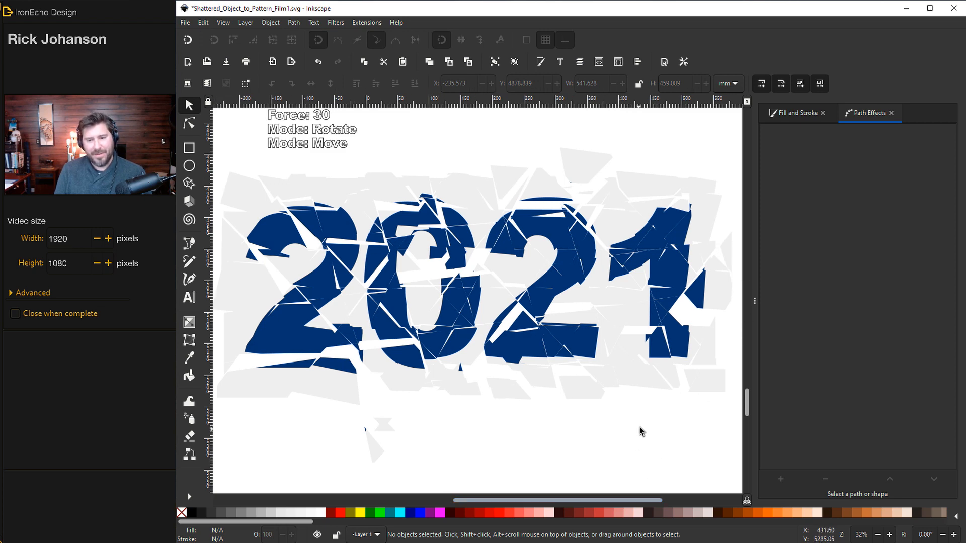
# - Give the grouped 2021 pieces on the blue background a shadow: a flat black duplicate blurred about 4.8% and lowered behind them
pyautogui.scroll(-2, 638, 427)
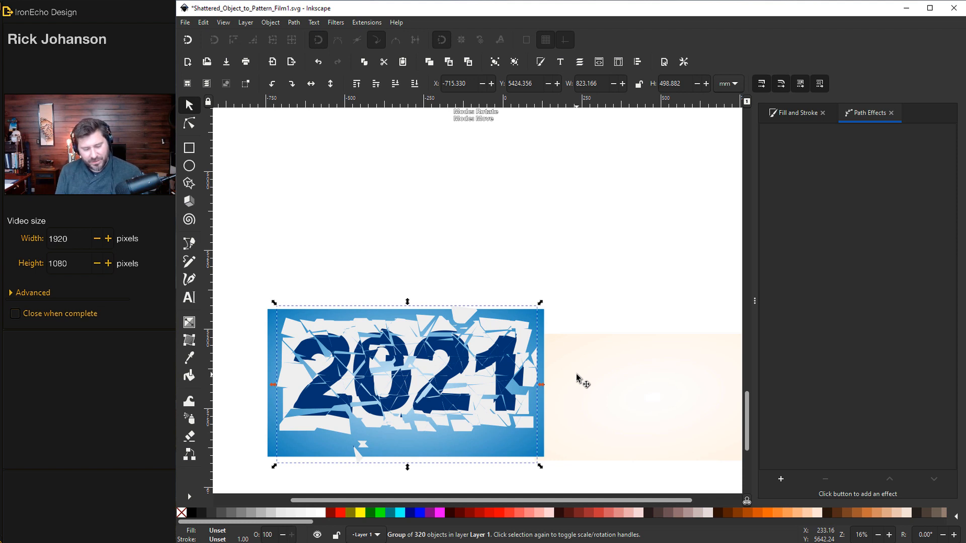
pyautogui.press('ctrl')
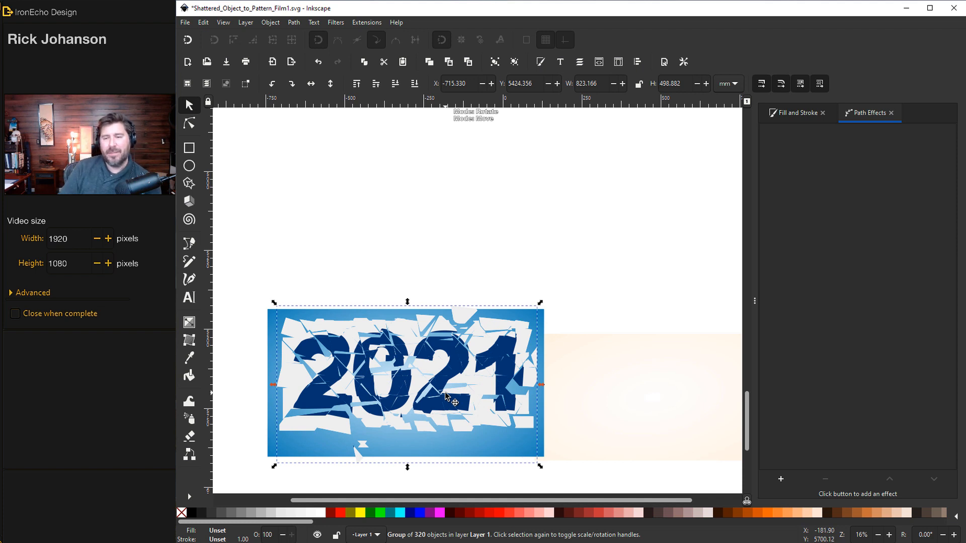
pyautogui.click(784, 115)
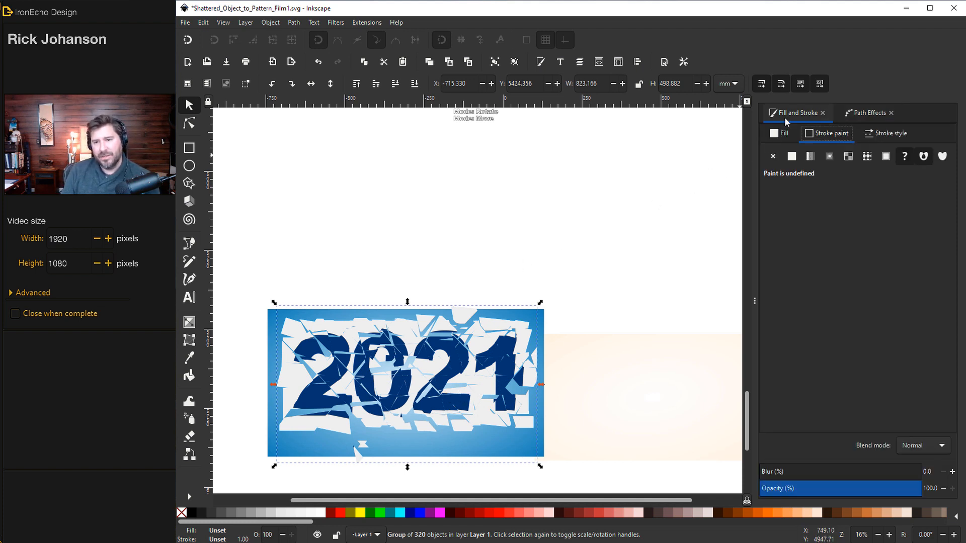
pyautogui.click(788, 157)
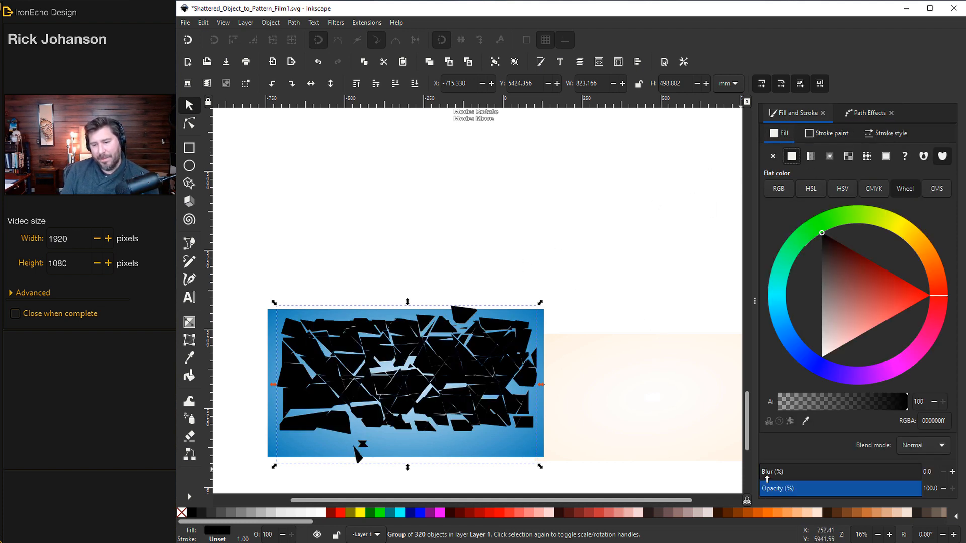
pyautogui.moveTo(762, 475); pyautogui.dragTo(767, 474)
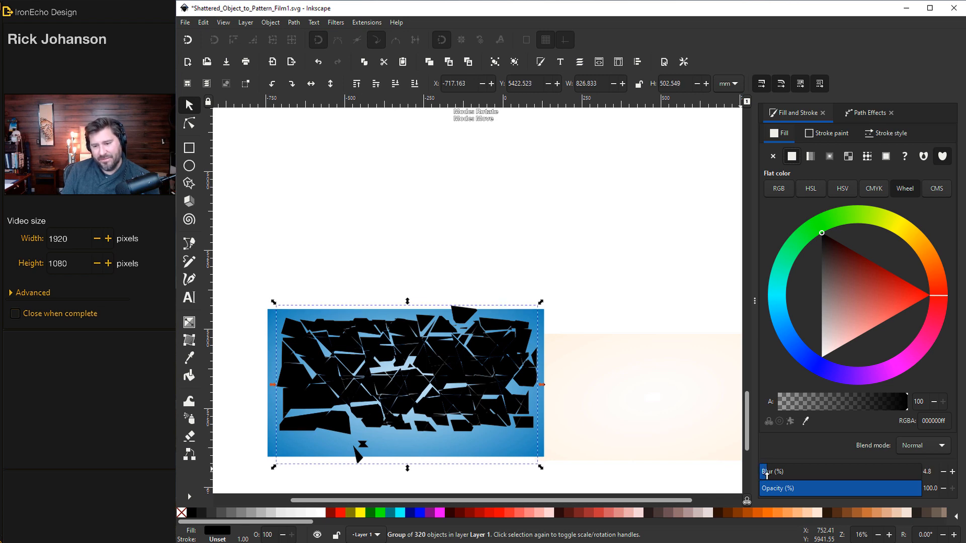
pyautogui.click(395, 87)
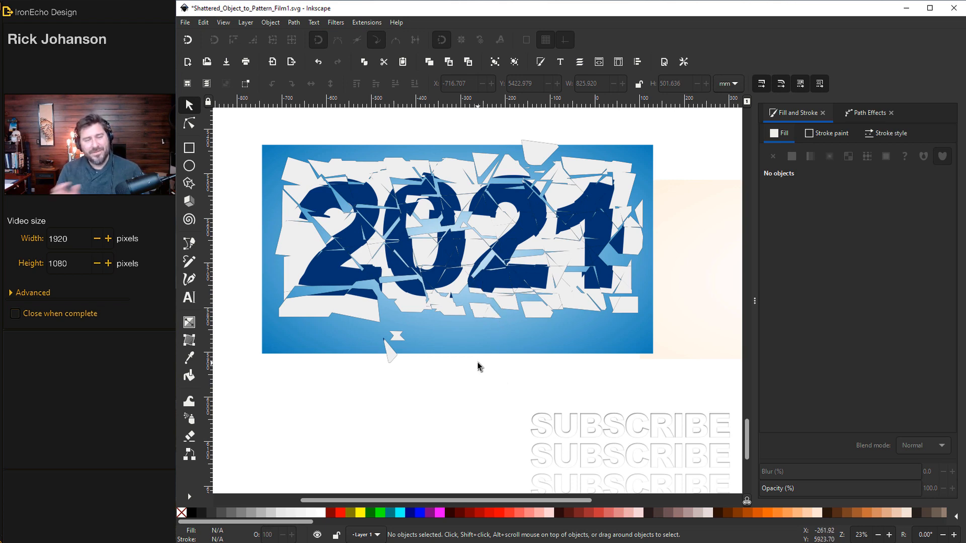
# - Examine the embossed SUBSCRIBE and SHARE text rows below the shattered 2021 artwork
pyautogui.scroll(-2, 481, 360)
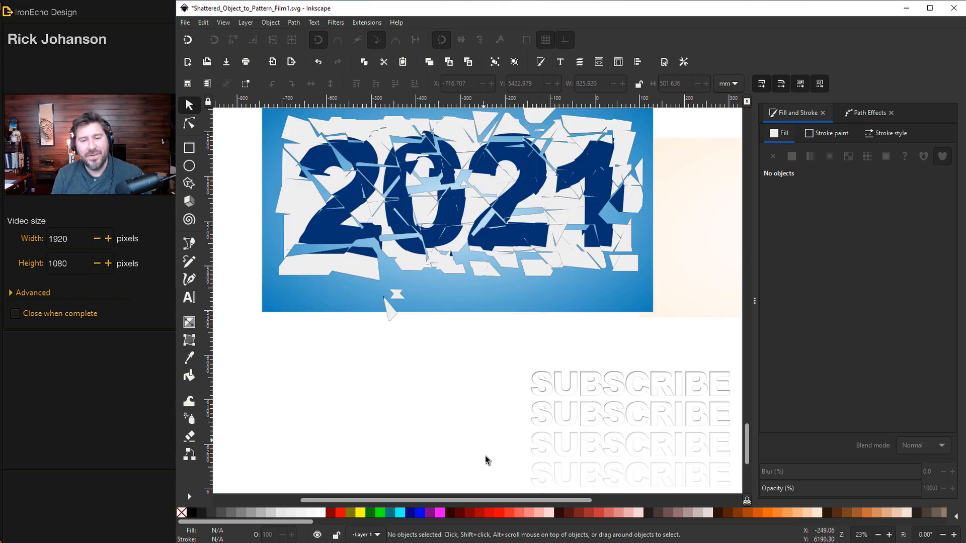
pyautogui.moveTo(508, 500); pyautogui.dragTo(525, 500)
pyautogui.moveTo(555, 501); pyautogui.dragTo(563, 502)
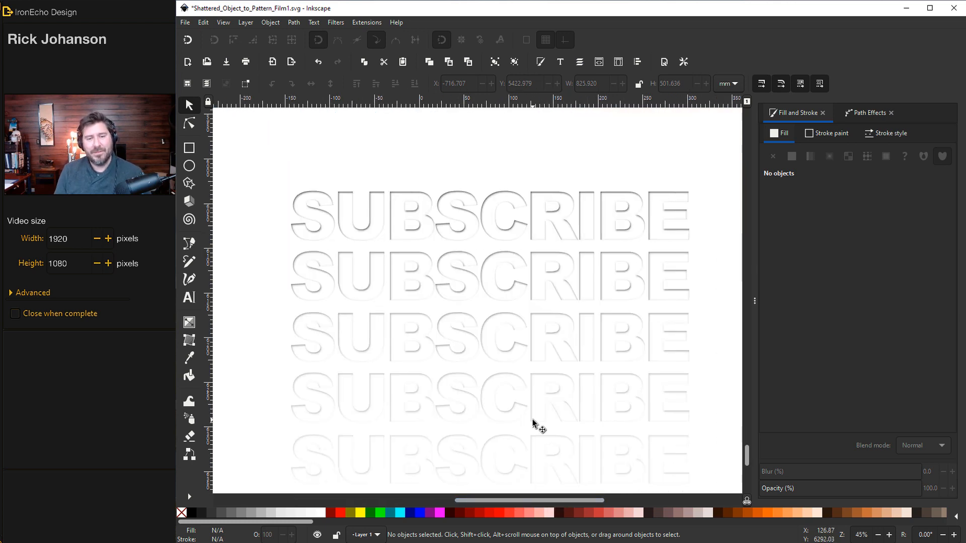
pyautogui.scroll(-2, 535, 424)
pyautogui.scroll(-5, 539, 402)
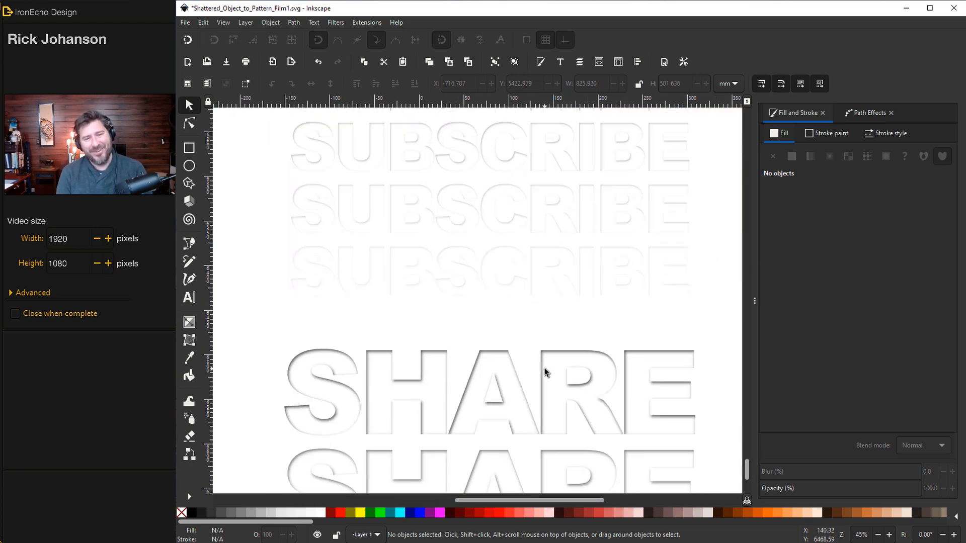
pyautogui.scroll(-5, 544, 372)
pyautogui.moveTo(607, 344); pyautogui.dragTo(267, 151)
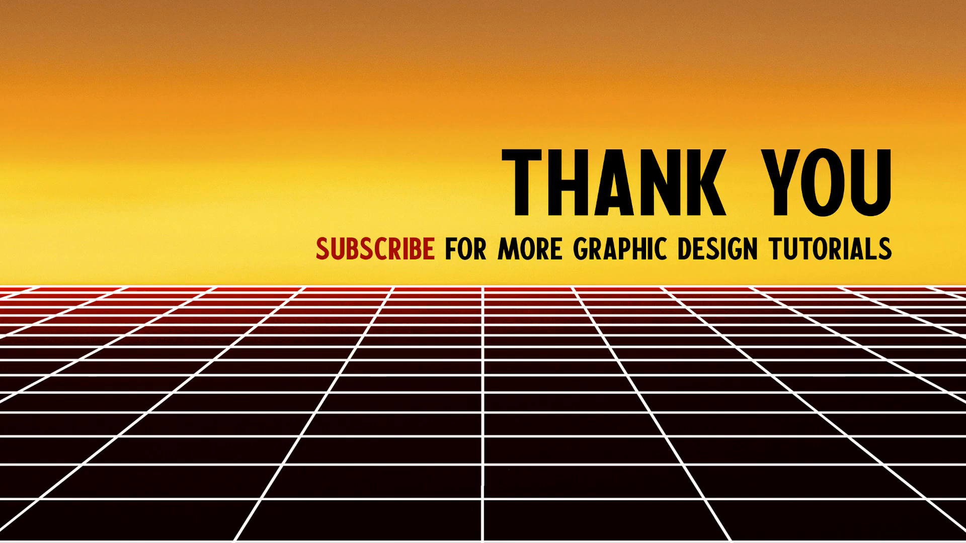